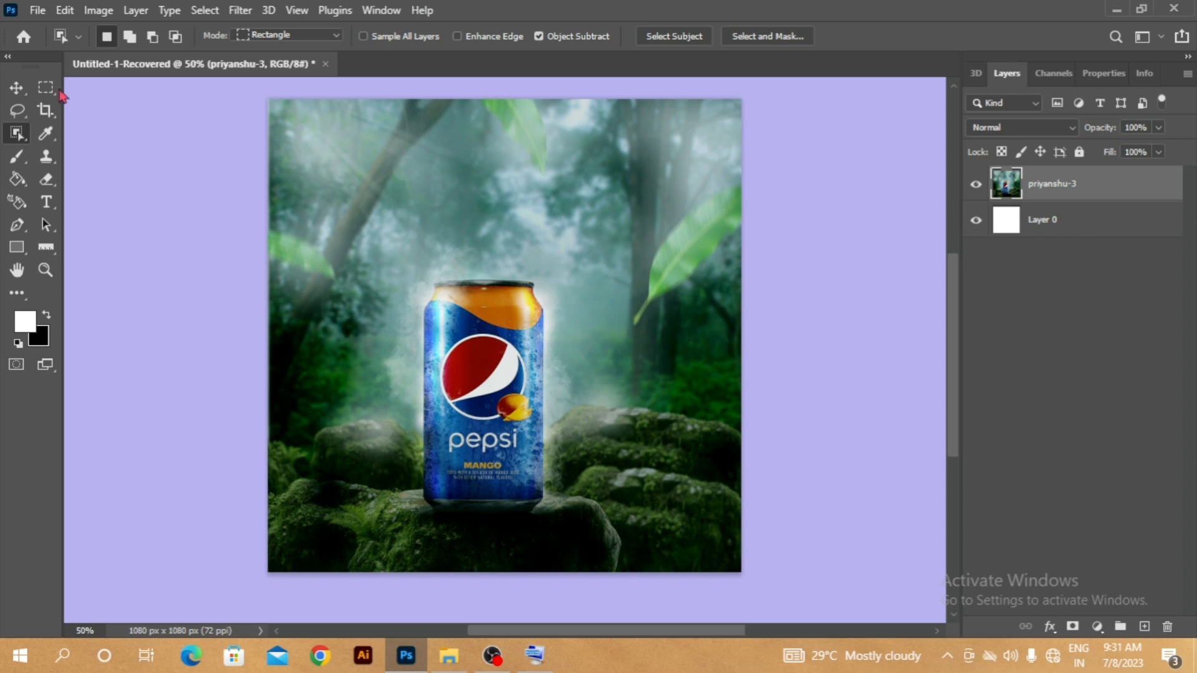
# - Draw a large rectangular marquee selection enclosing most of the can and the misty forest above it
pyautogui.click(58, 90)
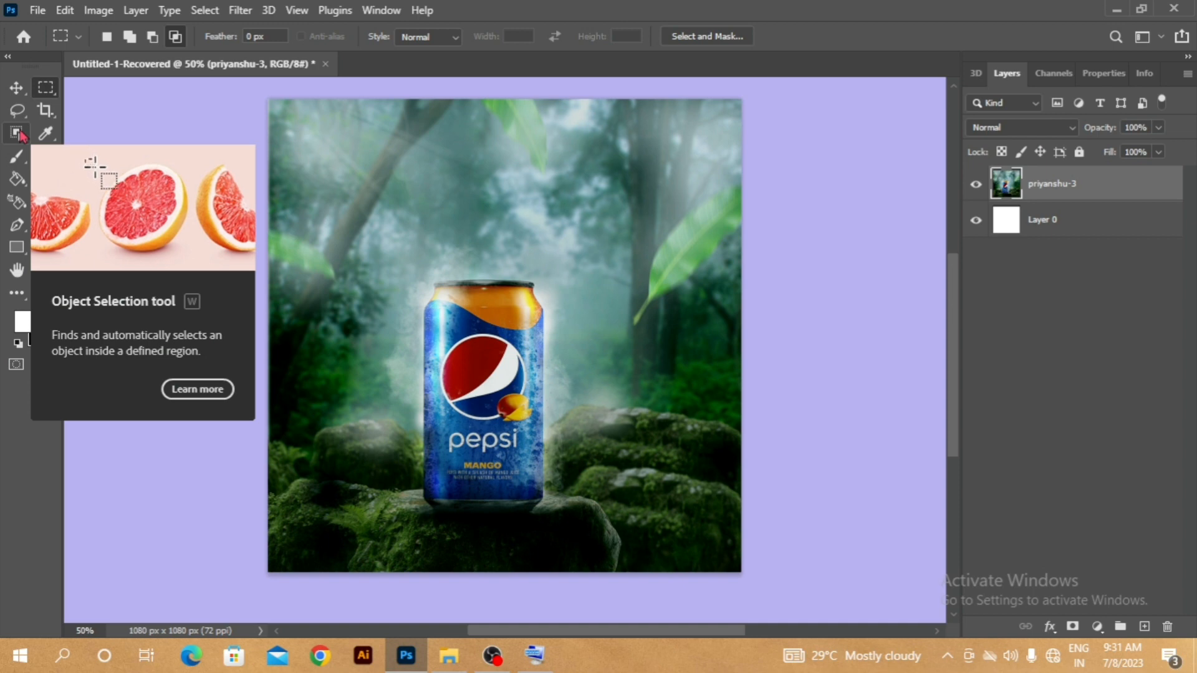
pyautogui.rightClick(45, 94)
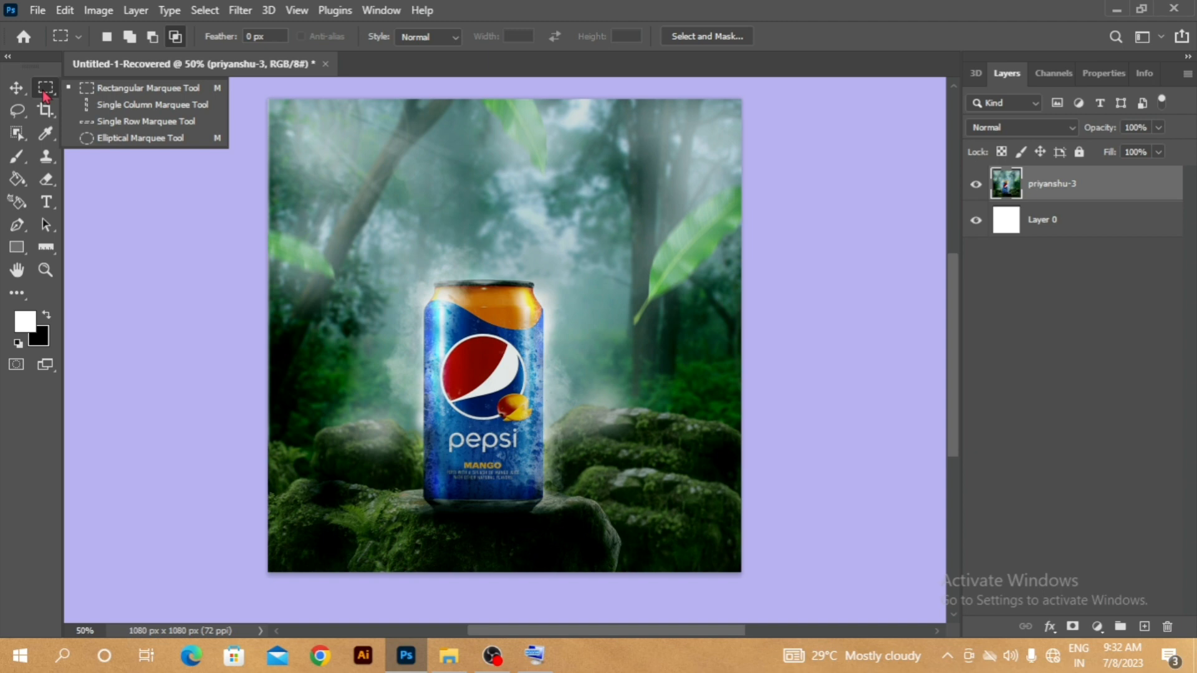
pyautogui.click(137, 90)
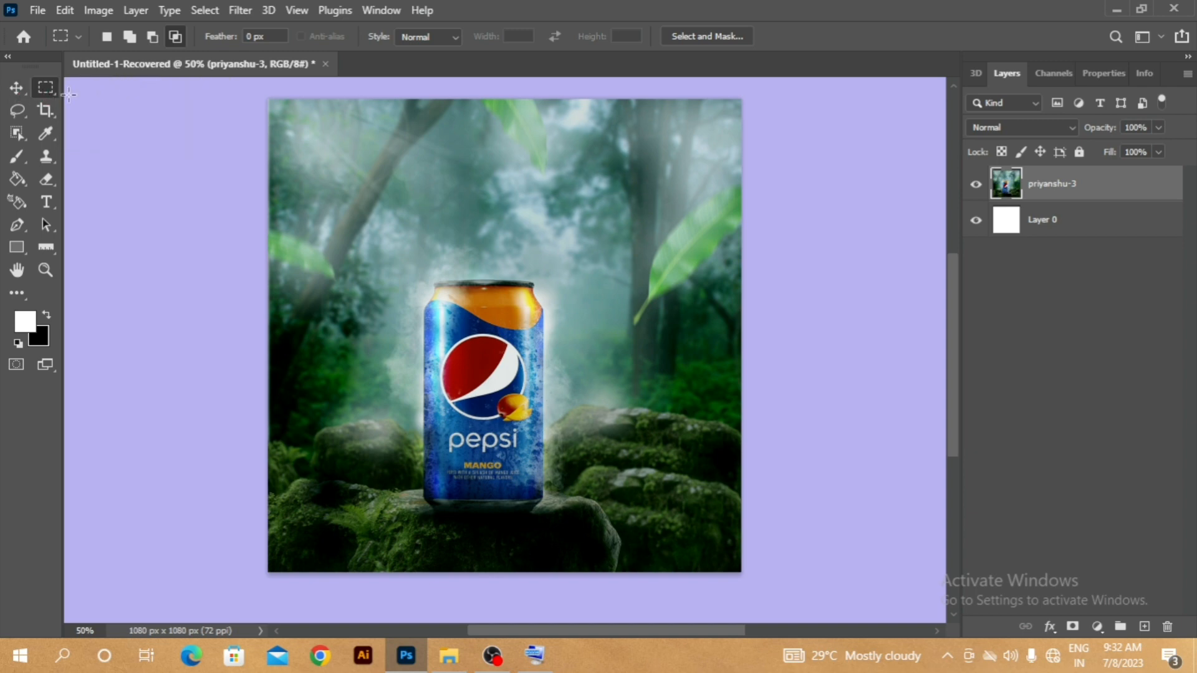
pyautogui.moveTo(321, 137); pyautogui.dragTo(654, 487)
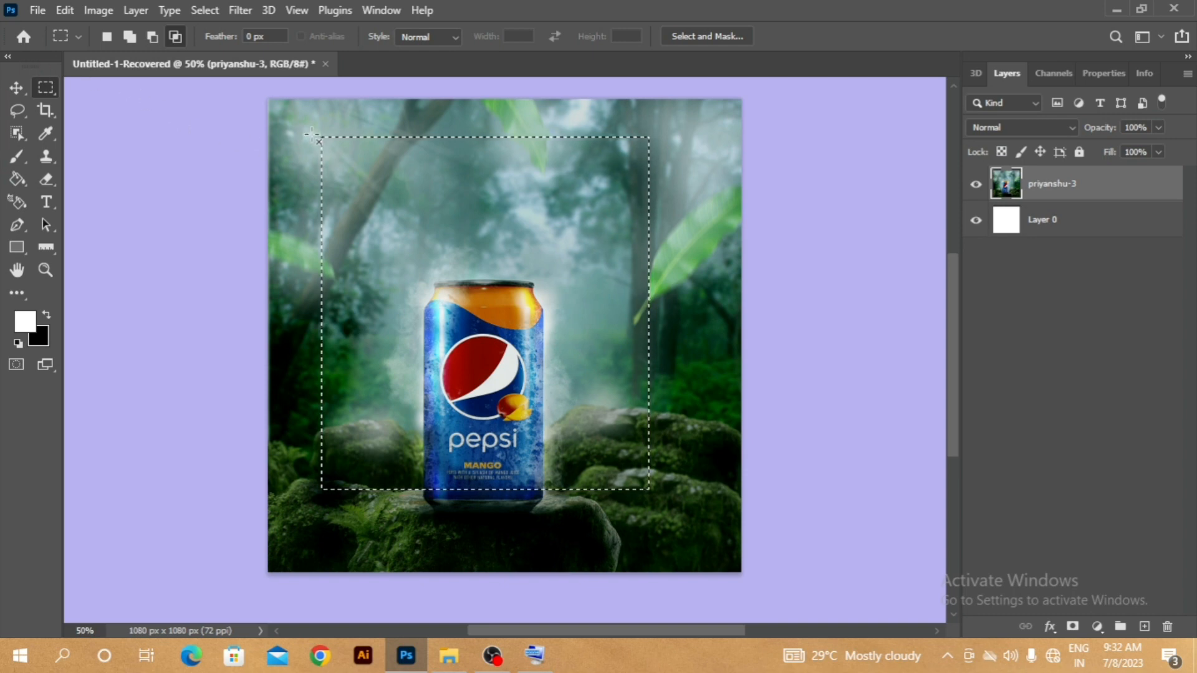
# - In new-selection mode, select a rectangle over the upper-right trees, replacing it with another over the leaning trunk at the image's upper left
pyautogui.click(109, 37)
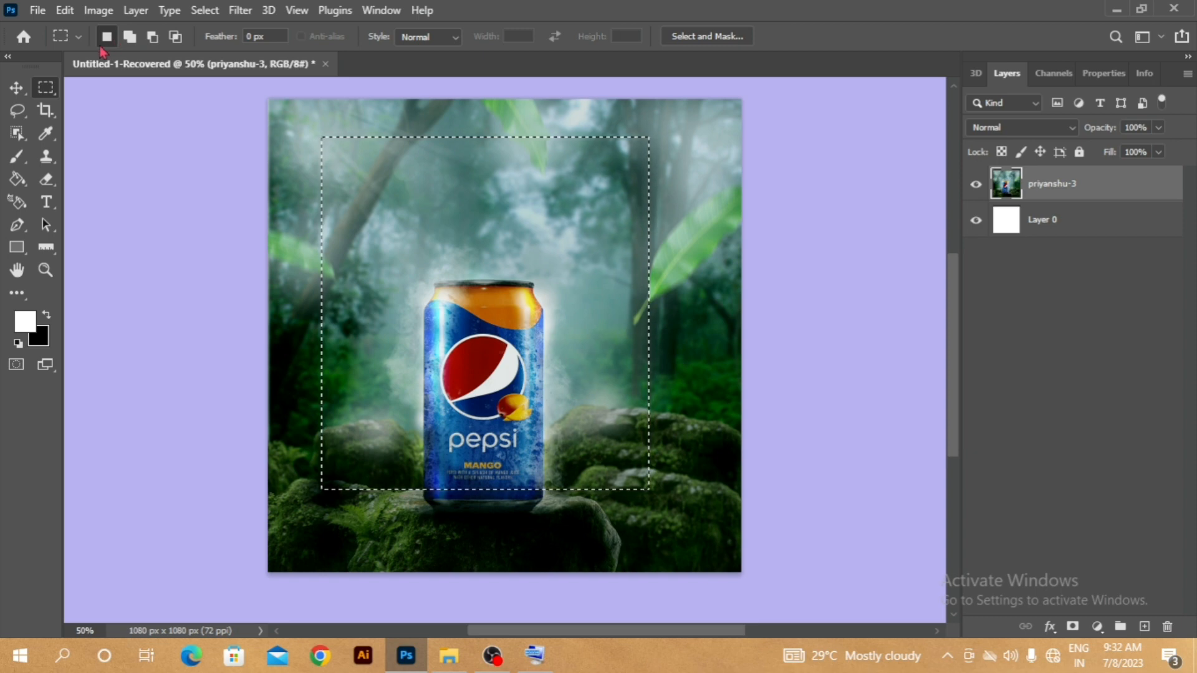
pyautogui.click(129, 39)
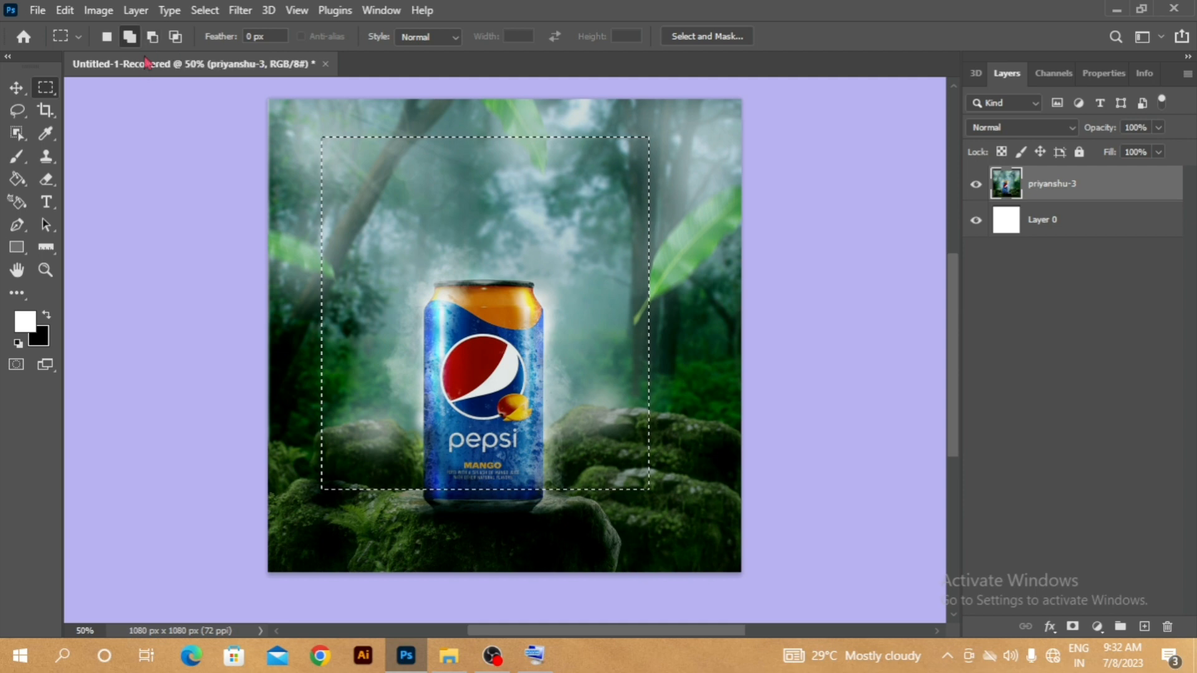
pyautogui.click(176, 42)
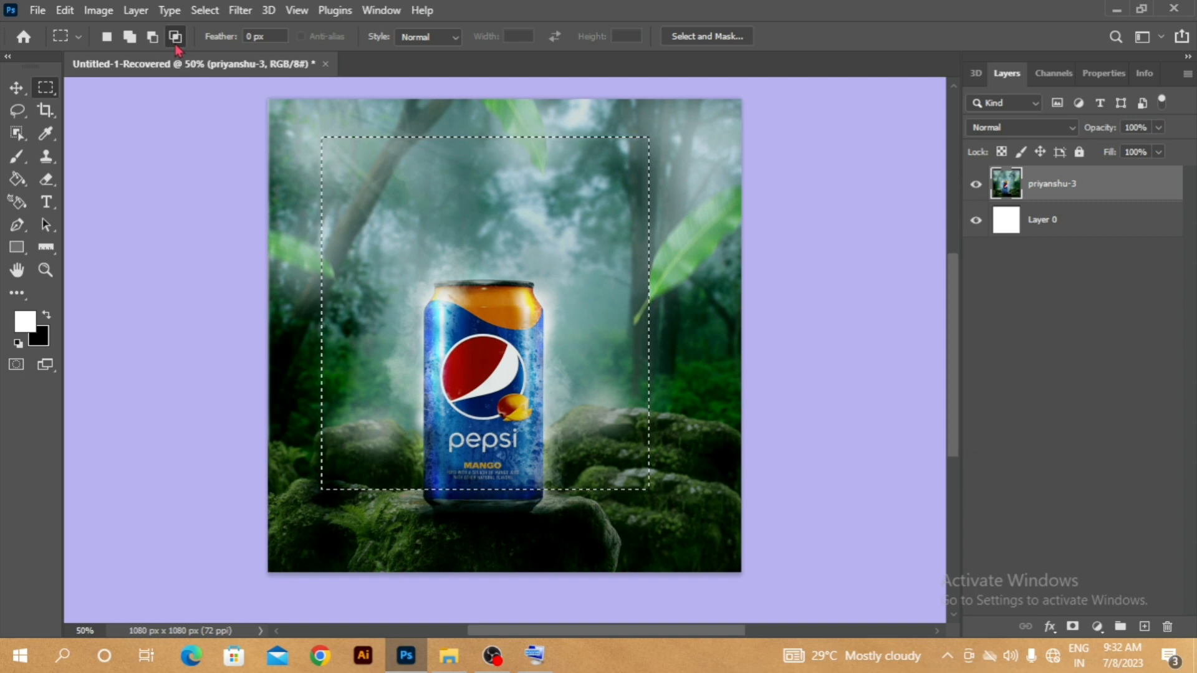
pyautogui.click(107, 40)
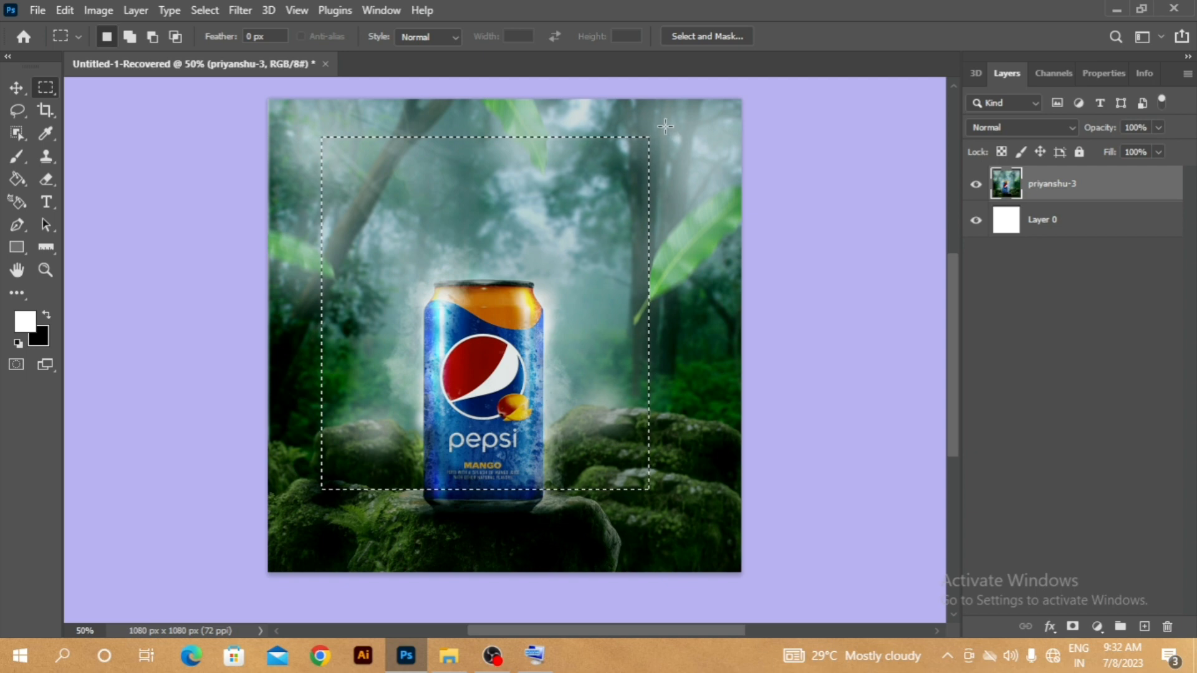
pyautogui.moveTo(663, 123); pyautogui.dragTo(730, 224)
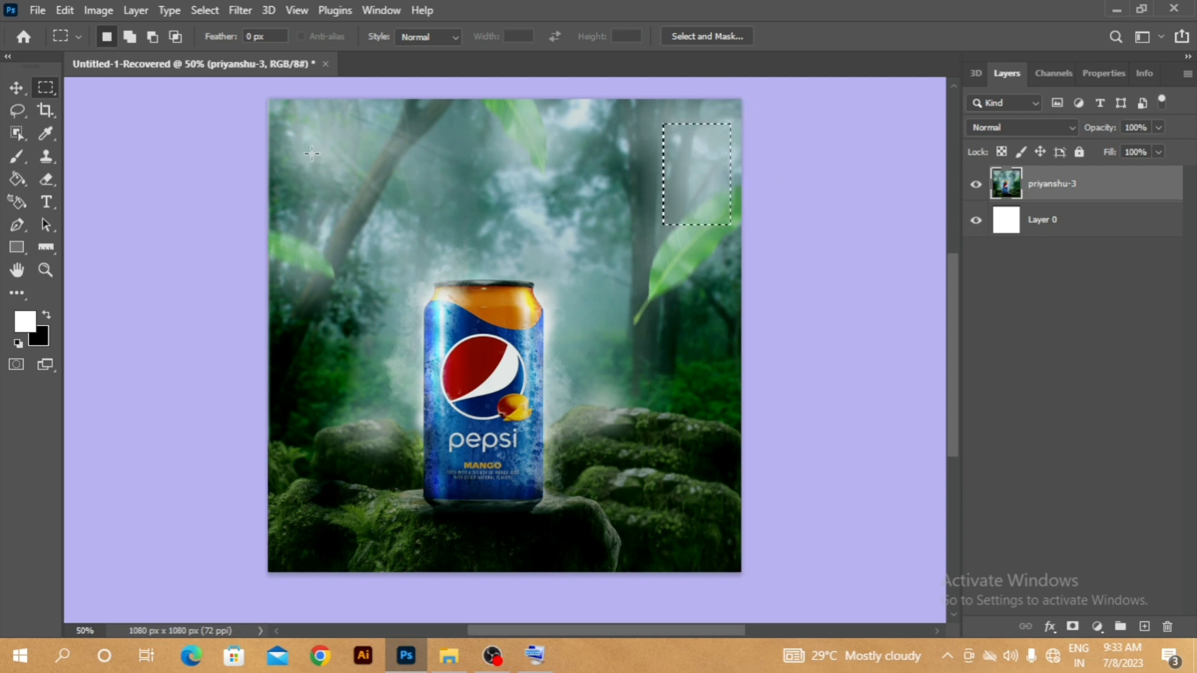
pyautogui.moveTo(311, 153); pyautogui.dragTo(419, 286)
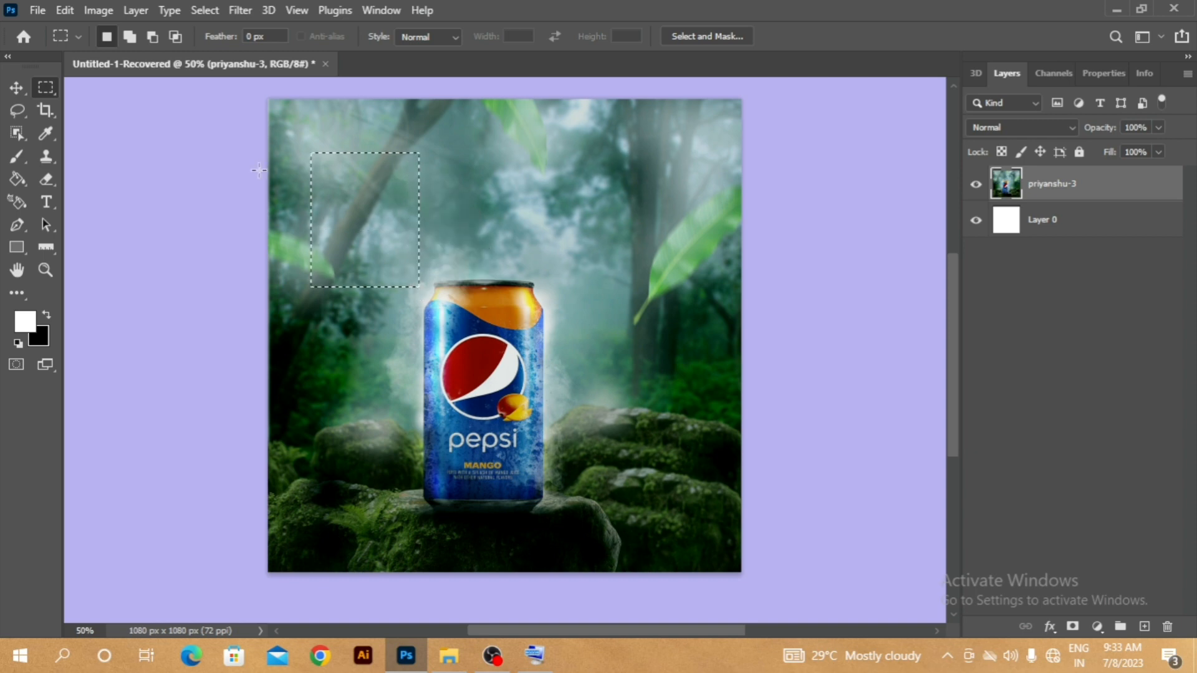
# - Add four rectangles to the selection: above the can, on the upper-right tree, beside the can's right side and on the left rock
pyautogui.click(130, 37)
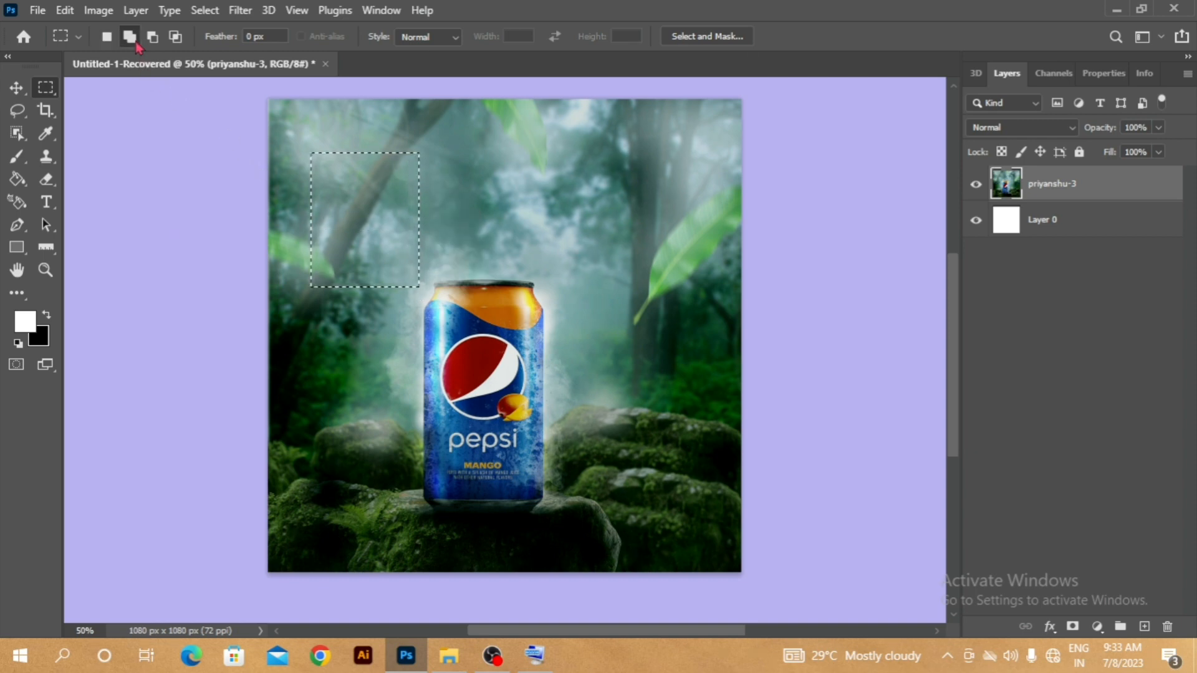
pyautogui.moveTo(471, 133); pyautogui.dragTo(687, 476)
pyautogui.moveTo(622, 156); pyautogui.dragTo(682, 227)
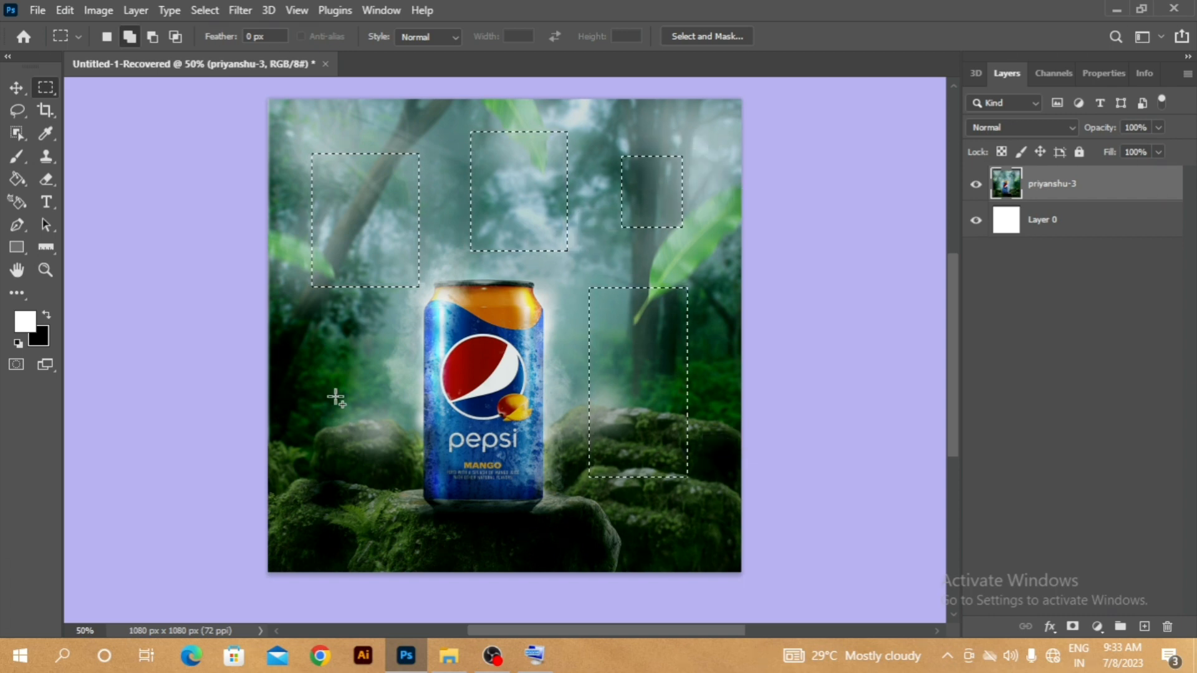
pyautogui.moveTo(335, 396); pyautogui.dragTo(389, 451)
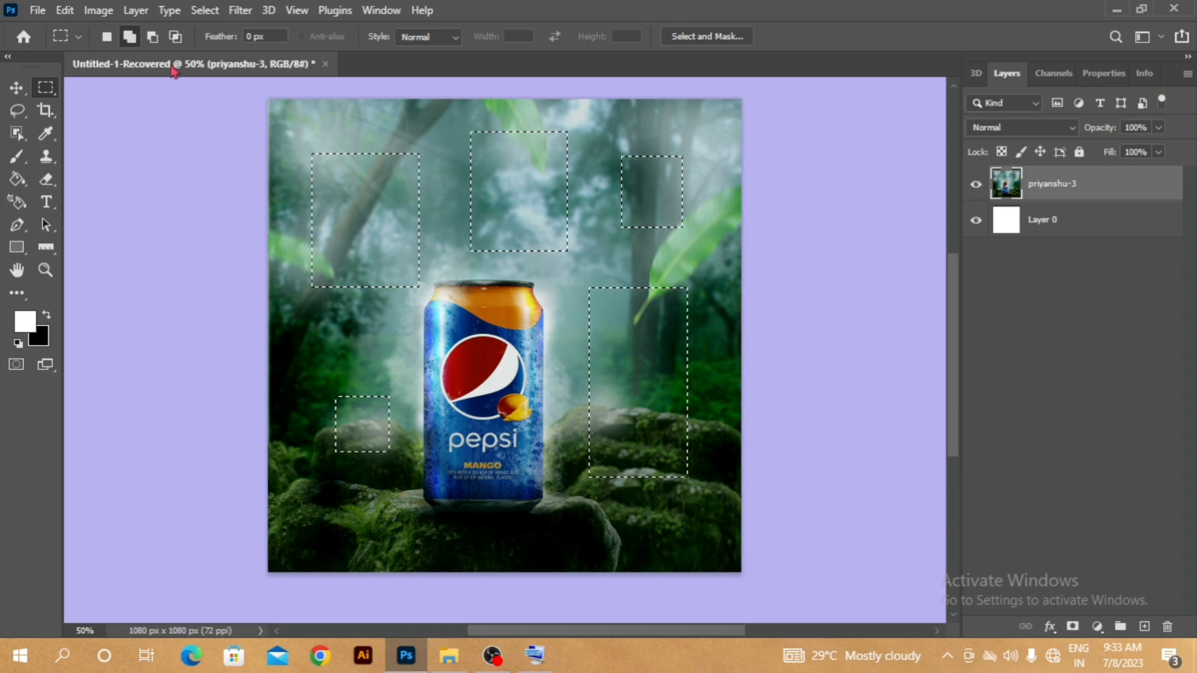
# - Subtract a rectangle spanning the two upper-left selections, and intersect the remainder with a rectangle around the area just above the can
pyautogui.click(153, 37)
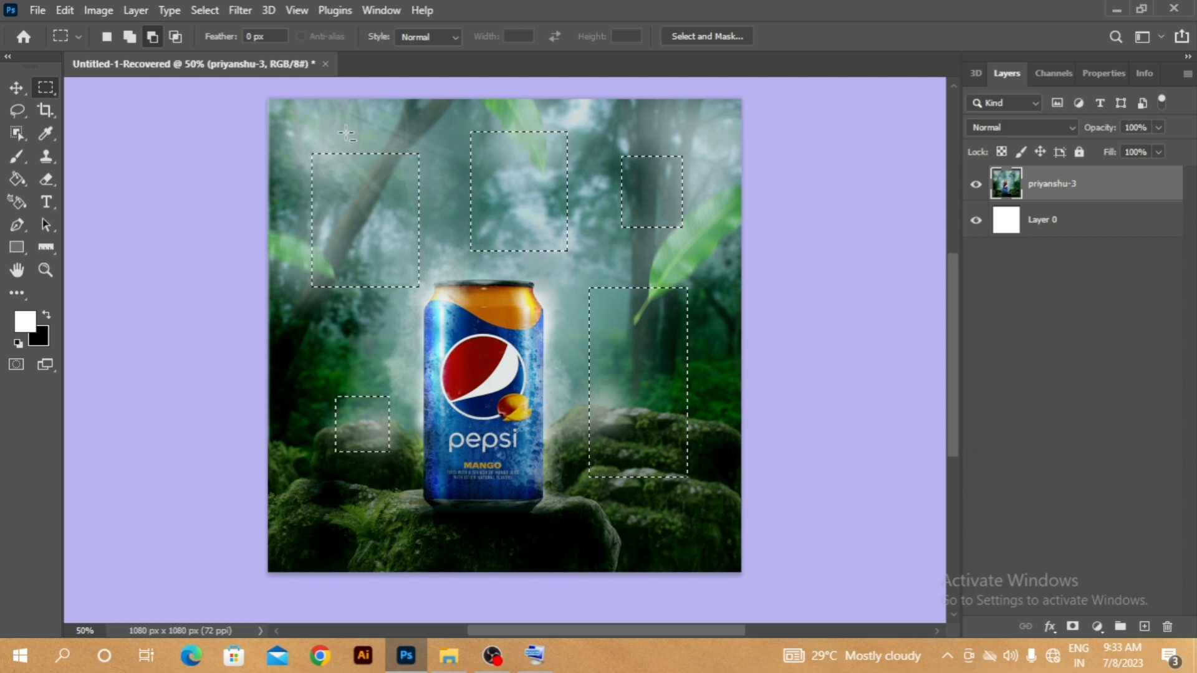
pyautogui.moveTo(350, 129); pyautogui.dragTo(525, 226)
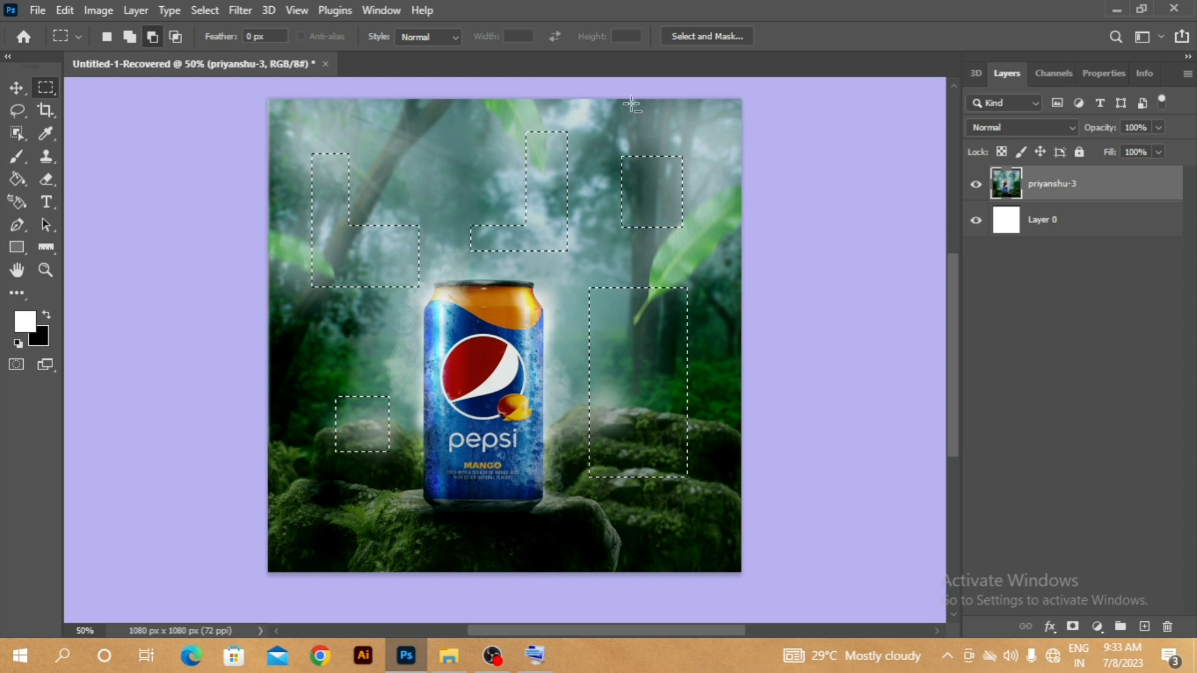
pyautogui.click(175, 36)
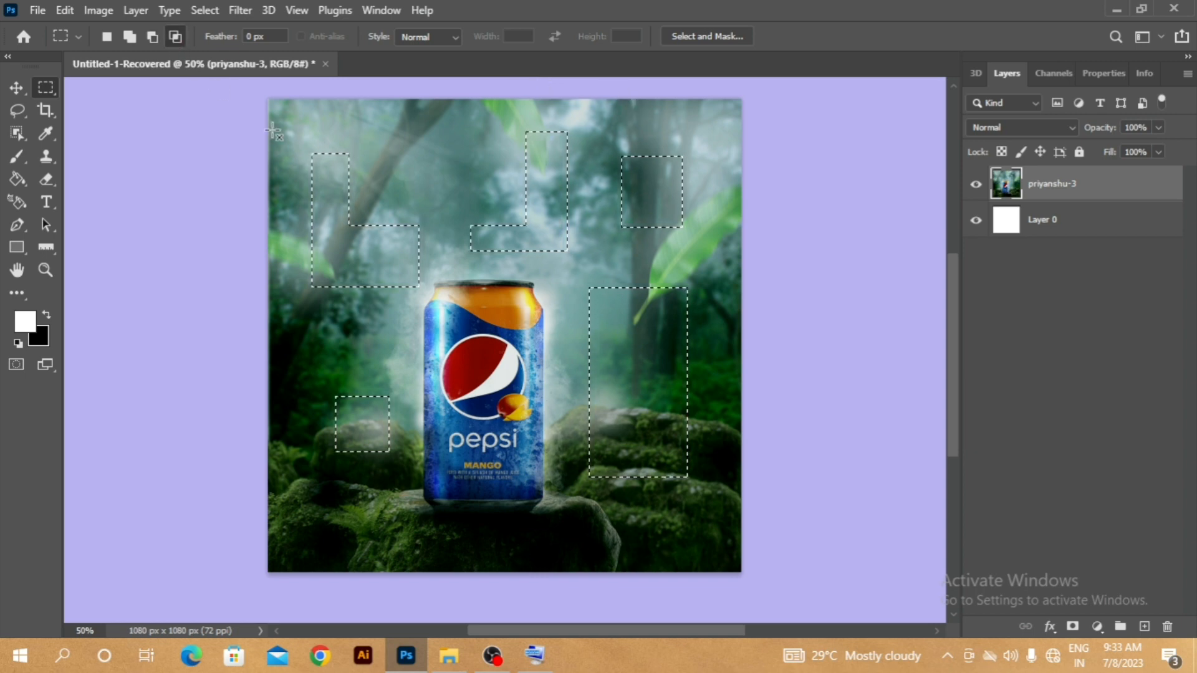
pyautogui.moveTo(459, 309); pyautogui.dragTo(539, 311)
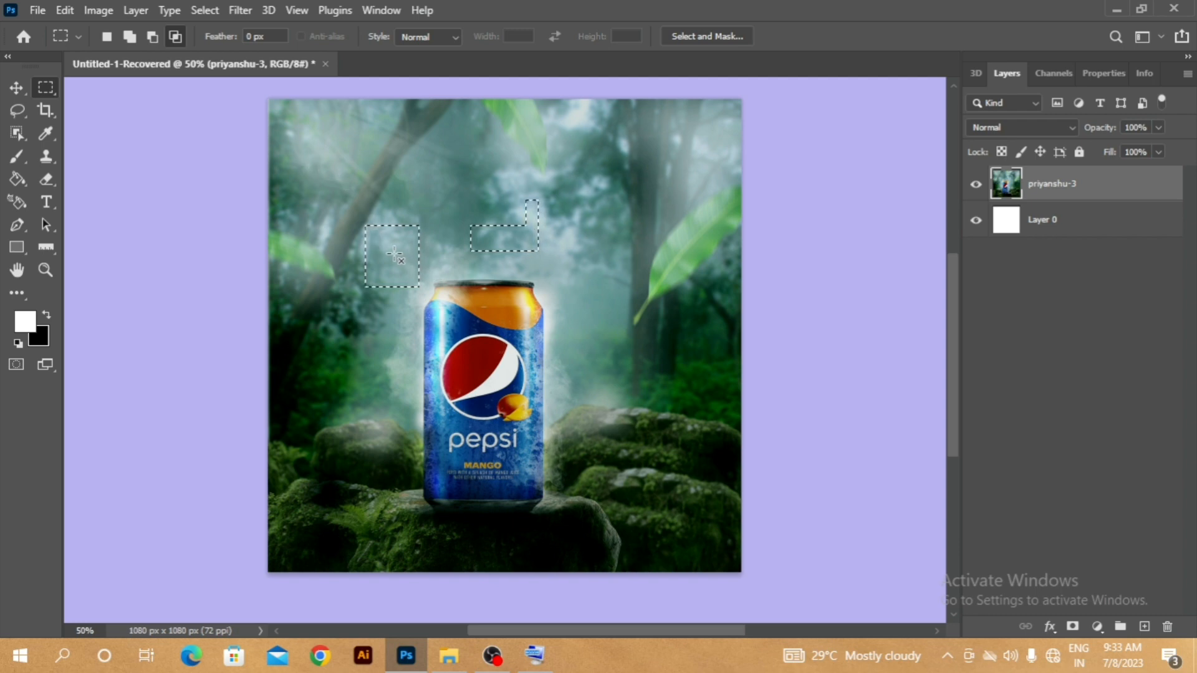
# - Replace the selection with a single-column marquee running through the right side of the can
pyautogui.rightClick(51, 93)
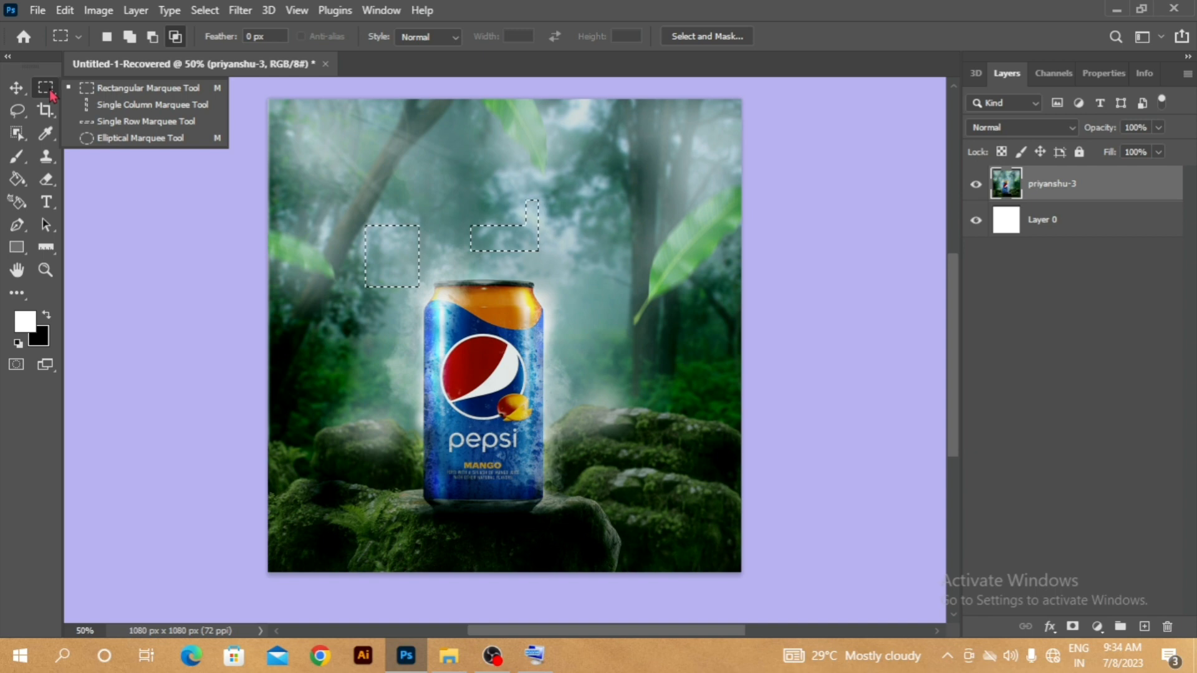
pyautogui.click(132, 113)
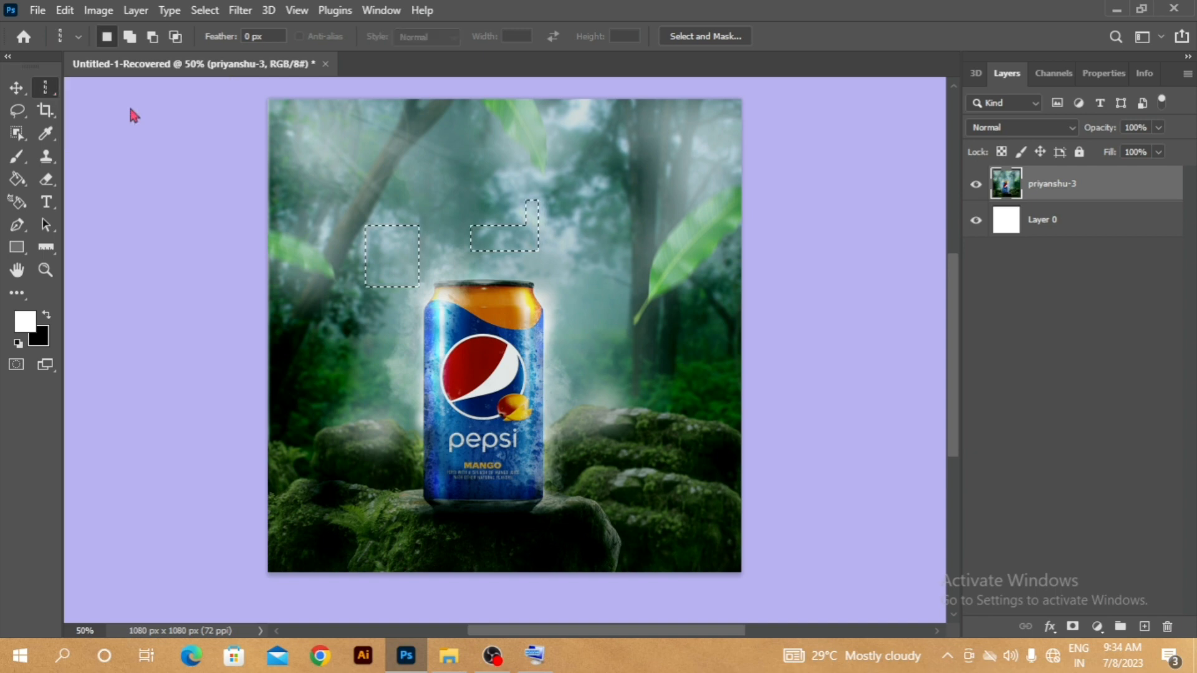
pyautogui.moveTo(324, 163); pyautogui.dragTo(539, 194)
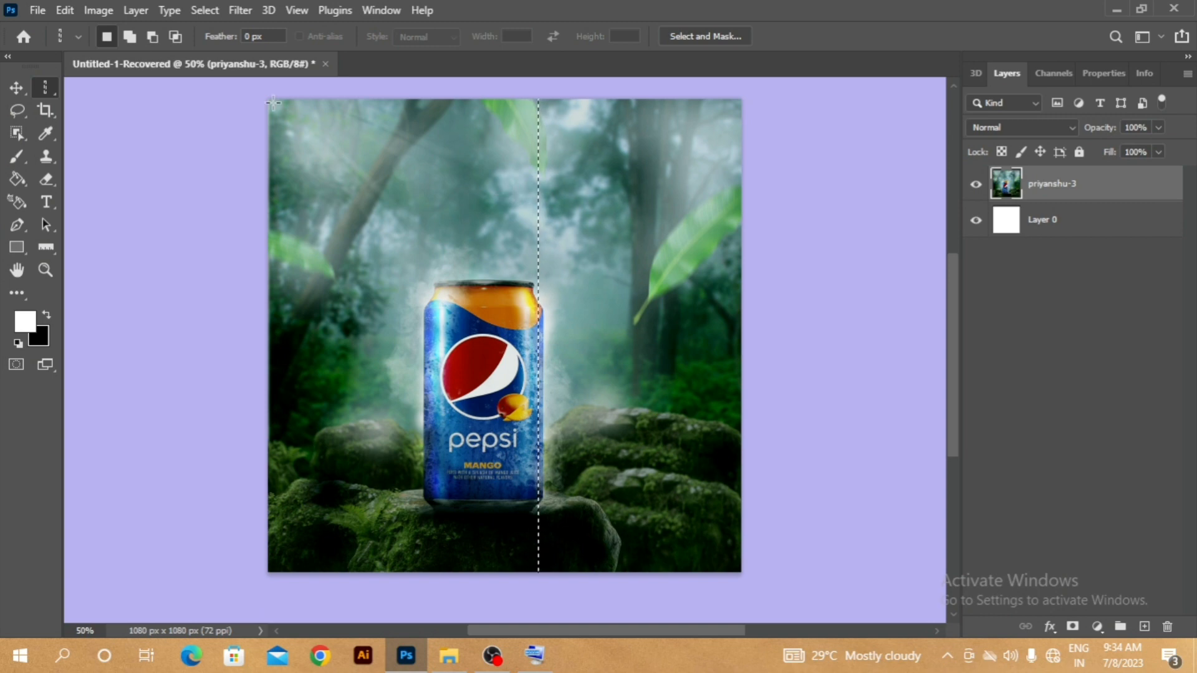
# - Add four single-row marquee selections across the image, spaced from above the can down to its lower label
pyautogui.click(129, 37)
pyautogui.click(47, 90)
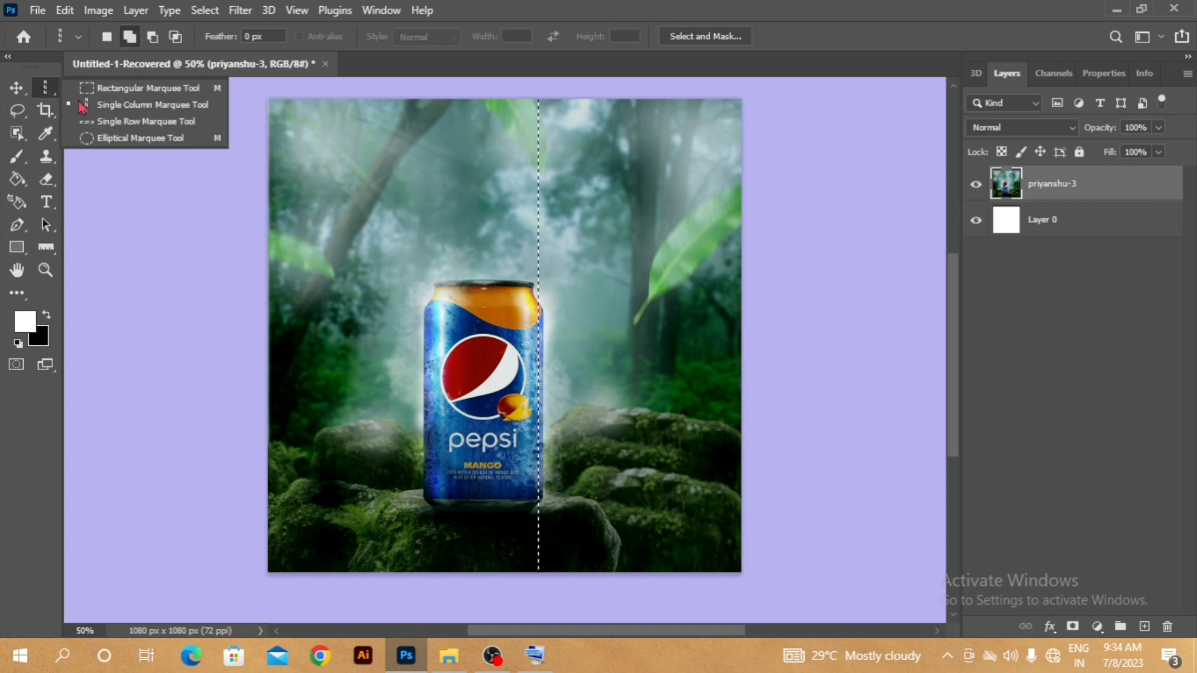
pyautogui.click(125, 121)
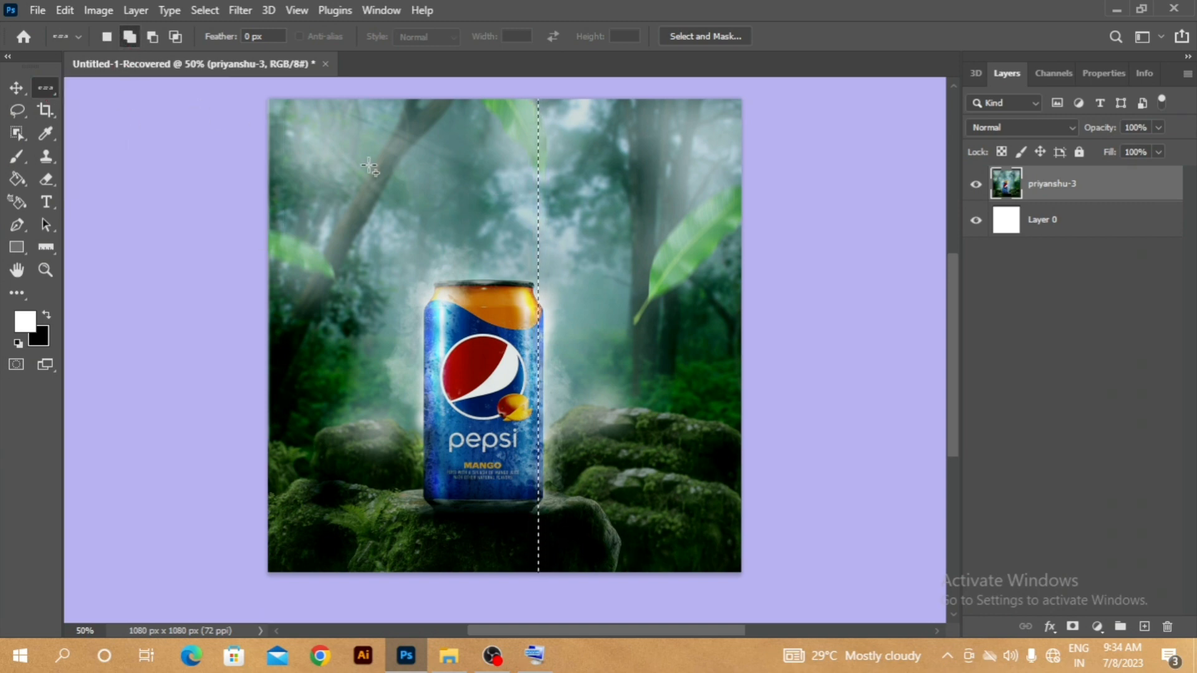
pyautogui.moveTo(298, 185); pyautogui.dragTo(305, 193)
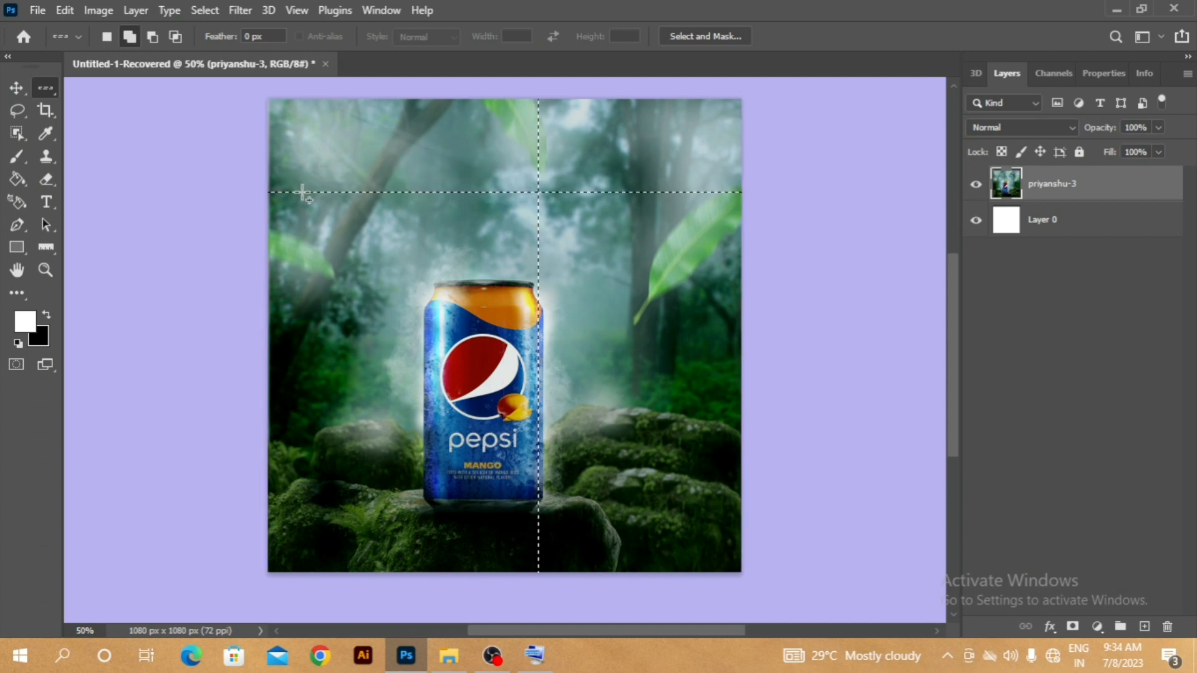
pyautogui.moveTo(286, 253); pyautogui.dragTo(499, 286)
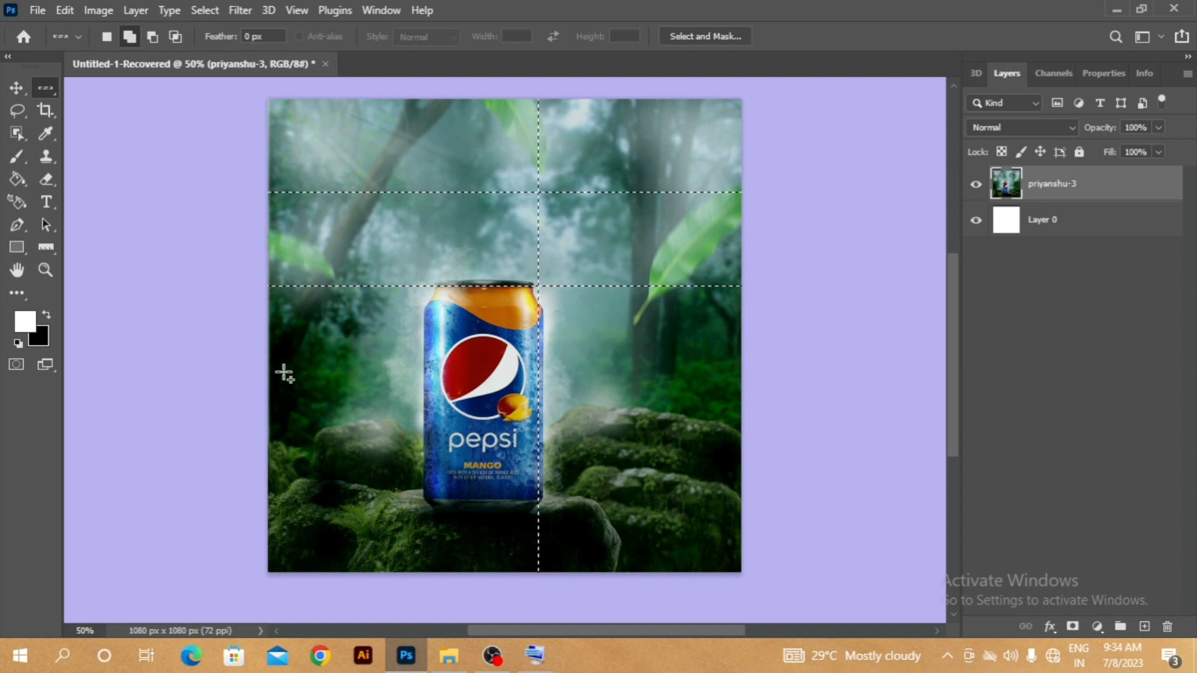
pyautogui.moveTo(283, 373); pyautogui.dragTo(393, 407)
pyautogui.moveTo(281, 465); pyautogui.dragTo(287, 466)
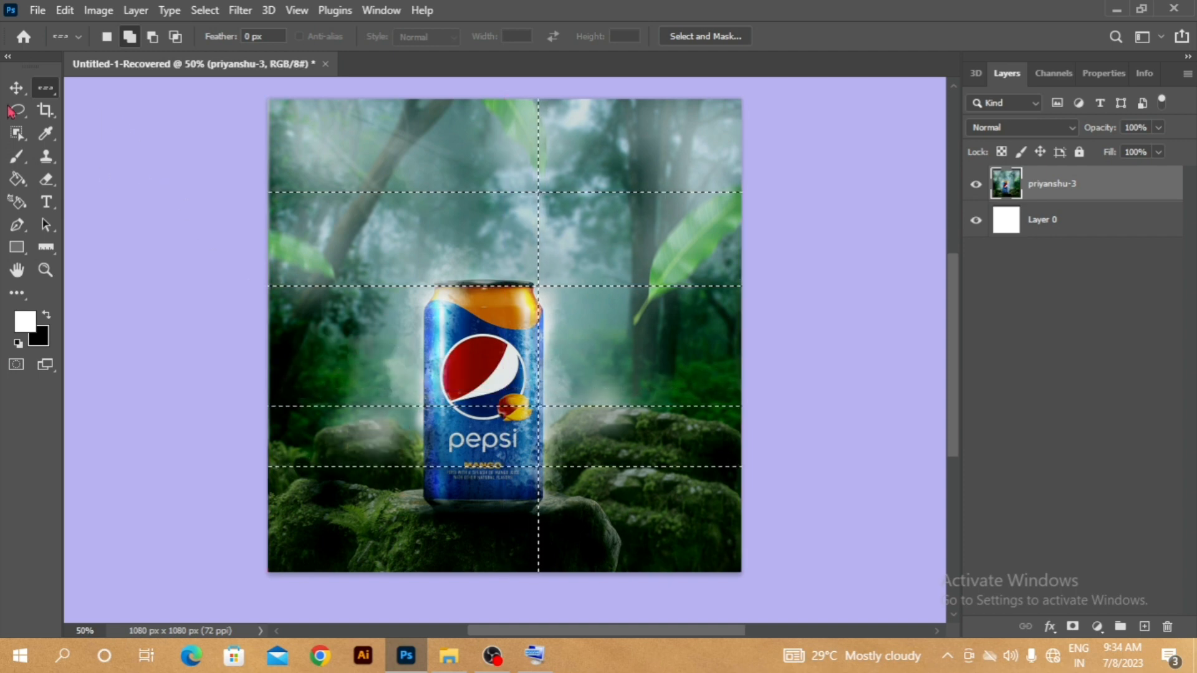
# - Add five more single-column marquee selections across the image to form a grid with the rows
pyautogui.rightClick(46, 88)
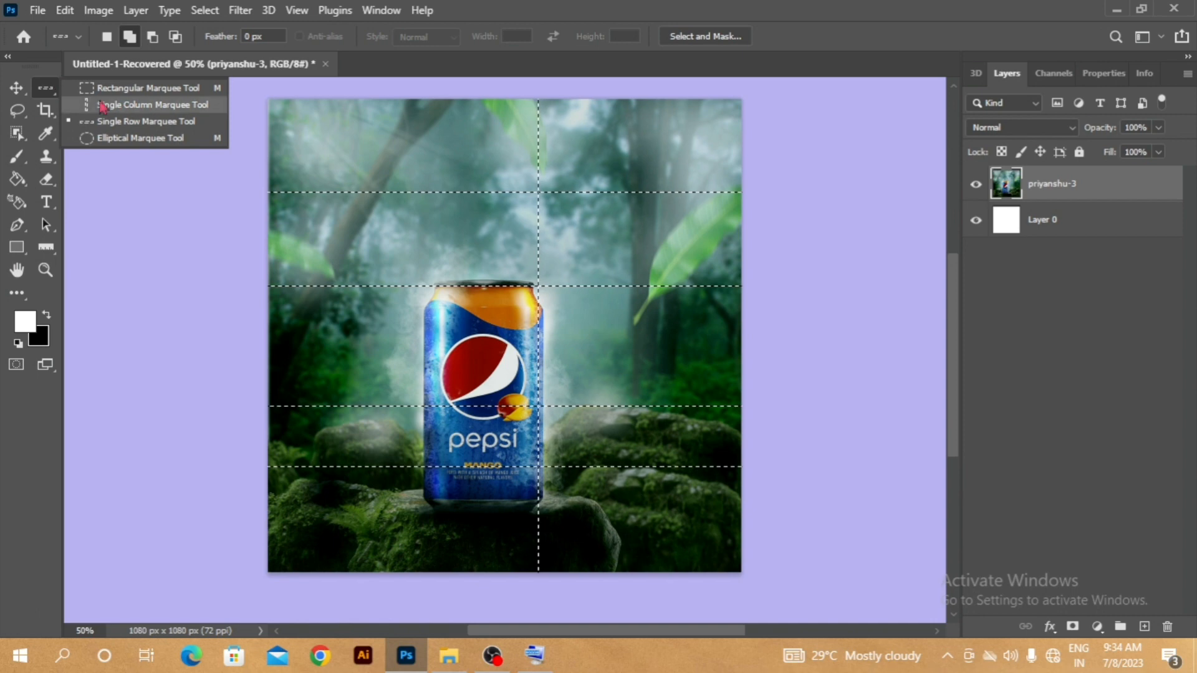
pyautogui.click(138, 107)
pyautogui.click(439, 103)
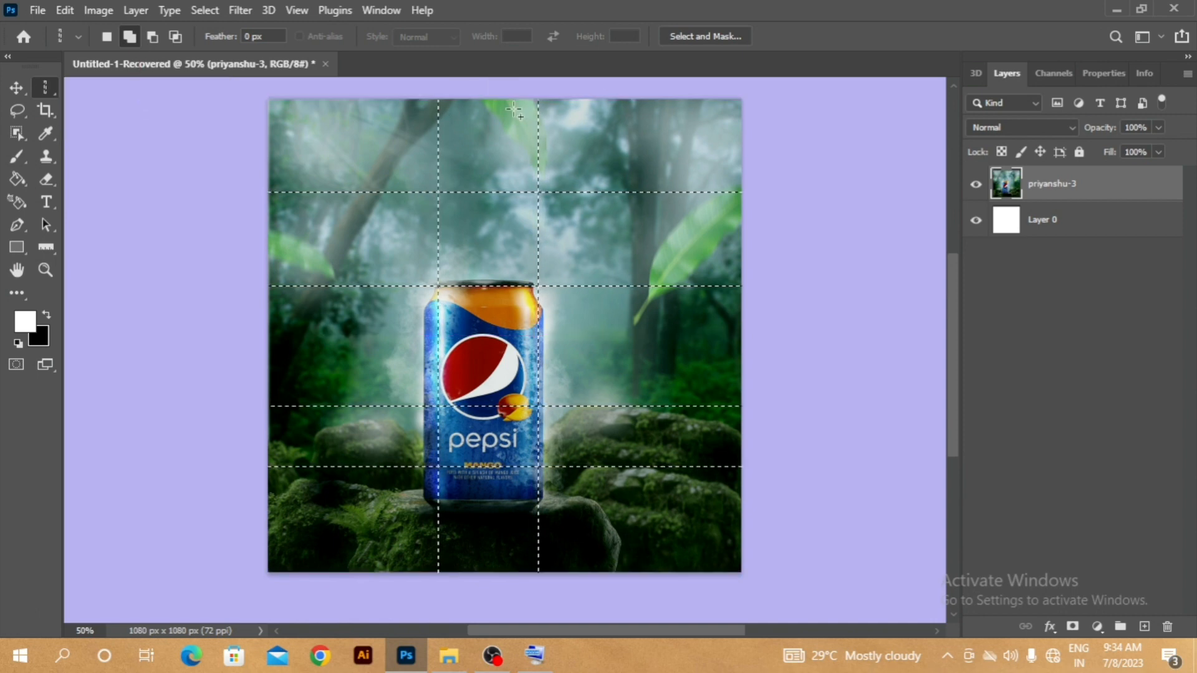
pyautogui.click(607, 103)
pyautogui.click(664, 103)
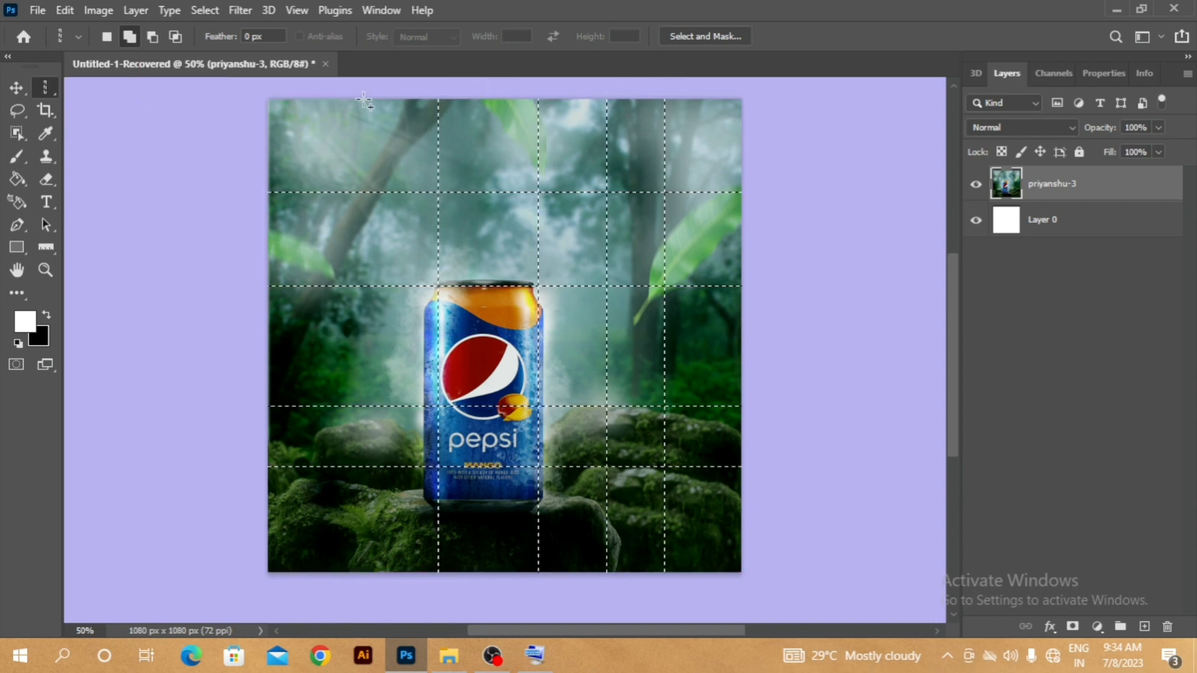
pyautogui.click(306, 106)
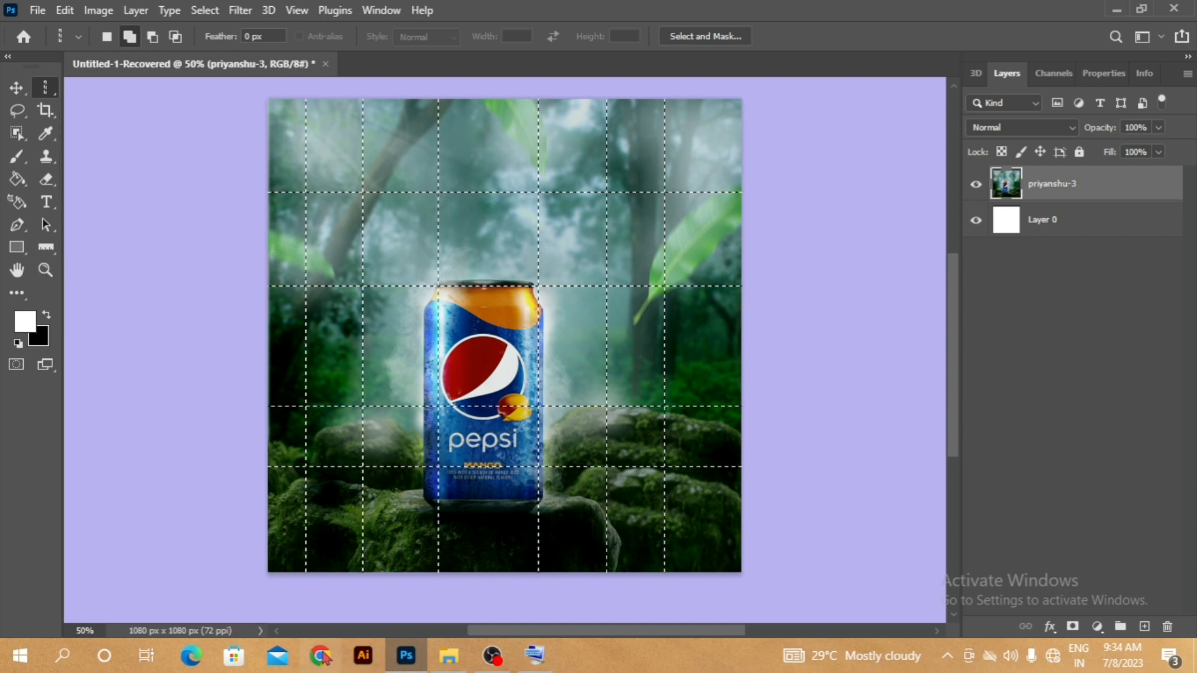
# - Show the On-Screen Keyboard beside the image in Photoshop and deselect all row and column selections
pyautogui.click(540, 660)
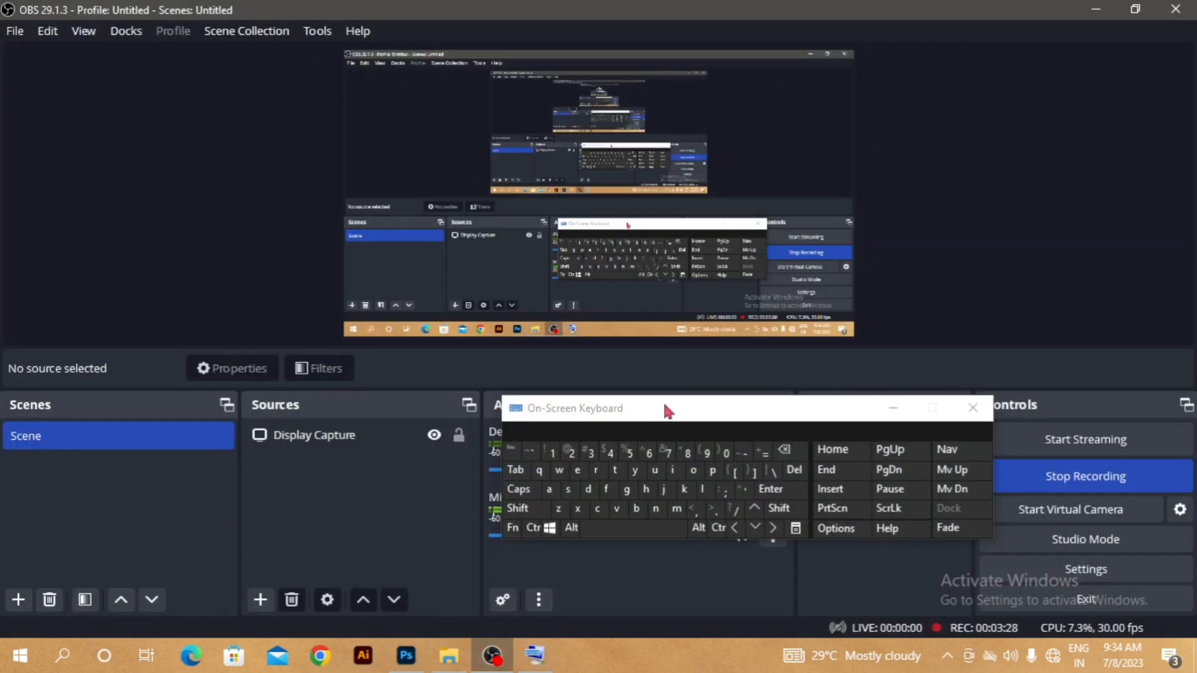
pyautogui.moveTo(667, 411); pyautogui.dragTo(756, 394)
pyautogui.click(407, 654)
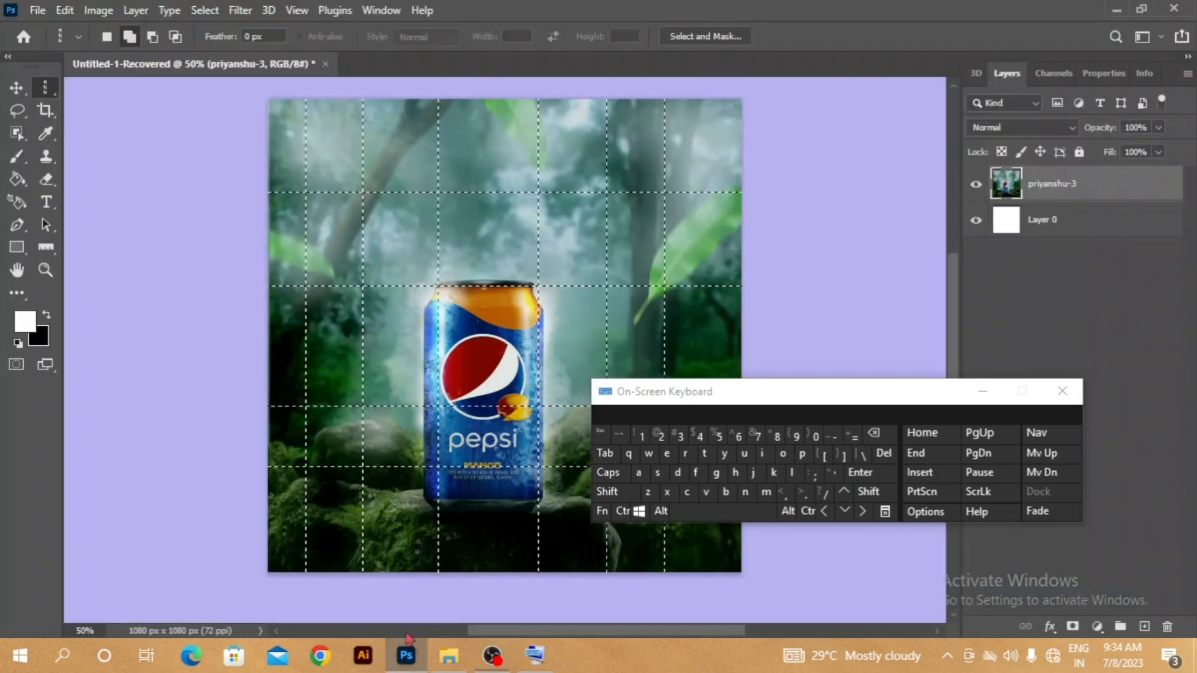
pyautogui.moveTo(802, 405); pyautogui.dragTo(859, 379)
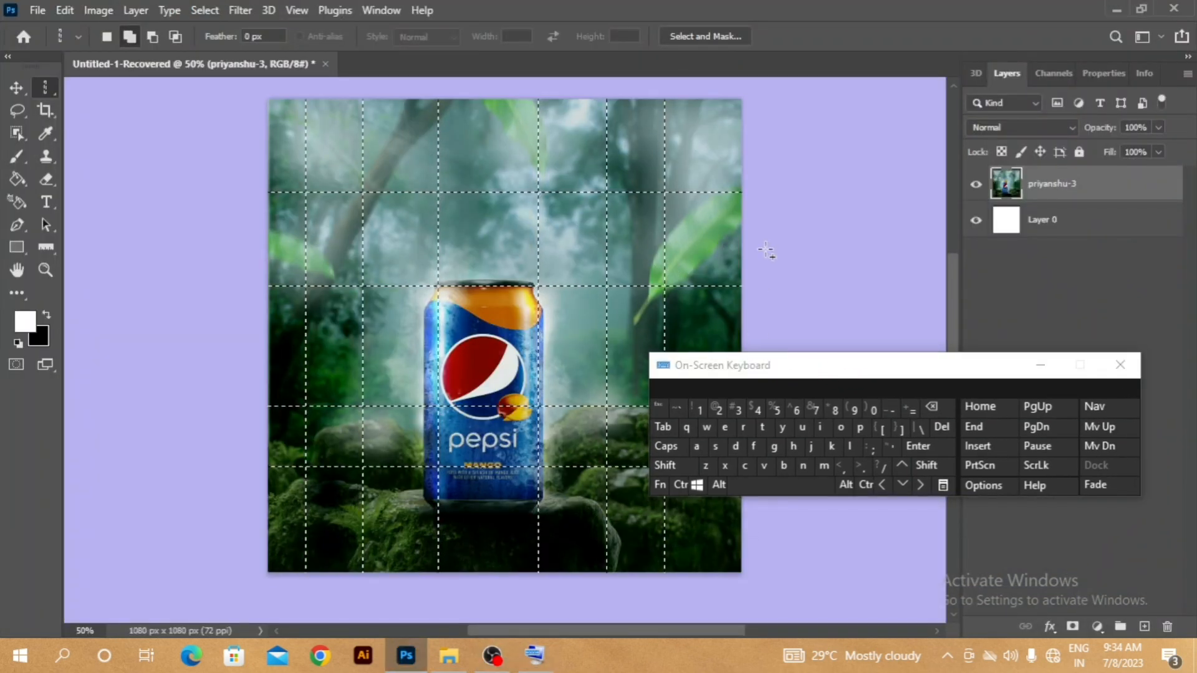
pyautogui.press('ctrl')
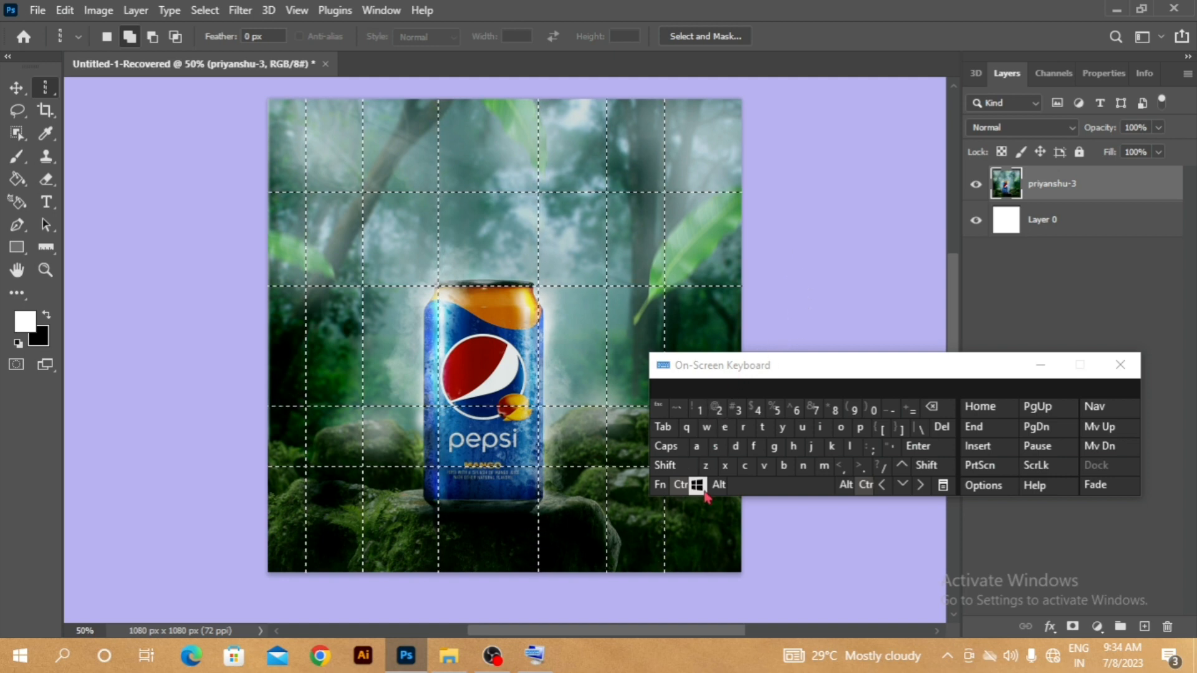
pyautogui.click(736, 446)
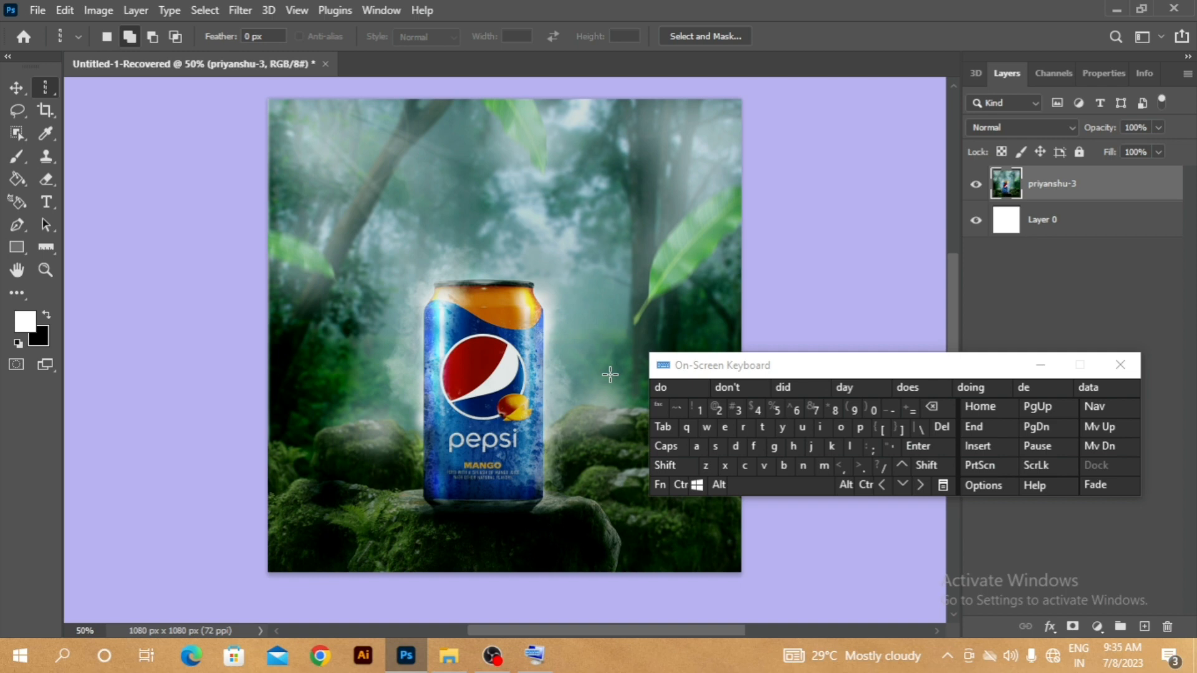
# - Draw an elliptical marquee selection over the upper half of the can and the sky above it, and deselect it
pyautogui.rightClick(37, 94)
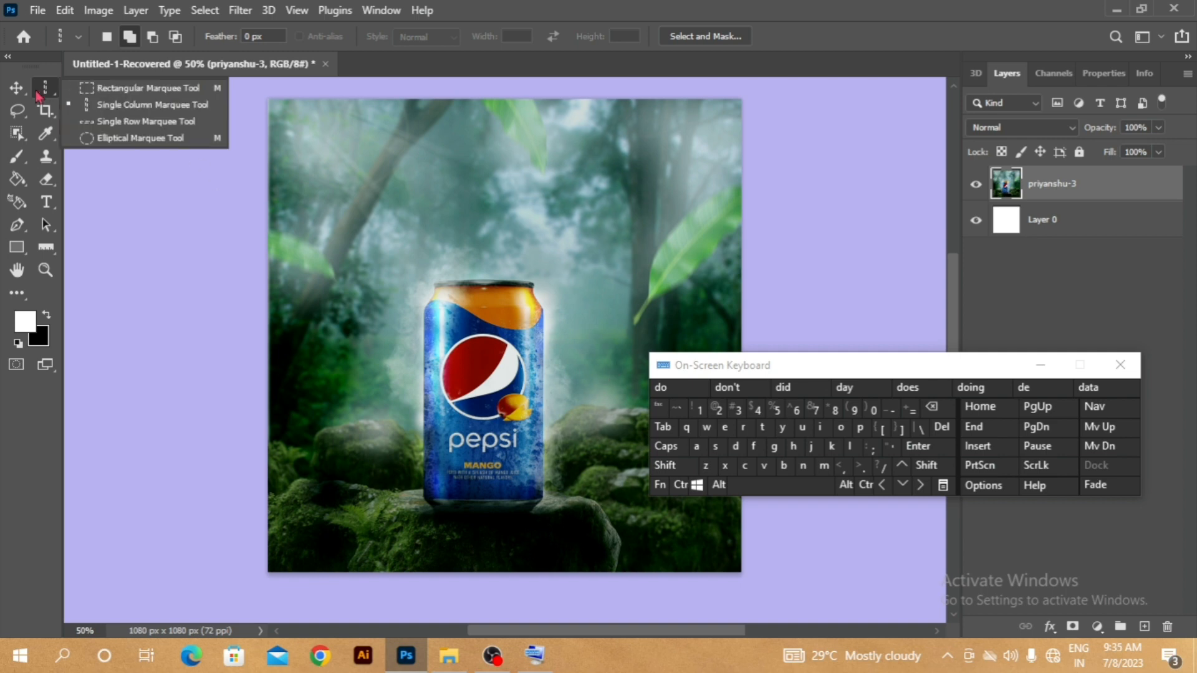
pyautogui.click(128, 140)
pyautogui.moveTo(339, 132); pyautogui.dragTo(592, 395)
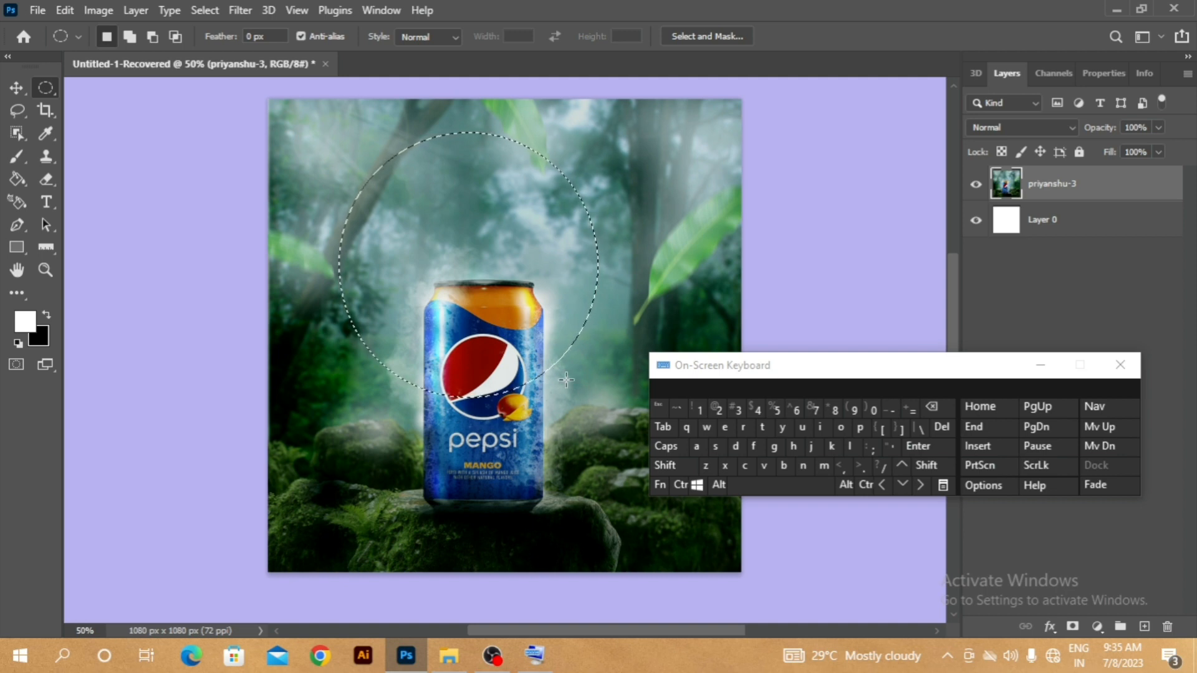
pyautogui.click(735, 446)
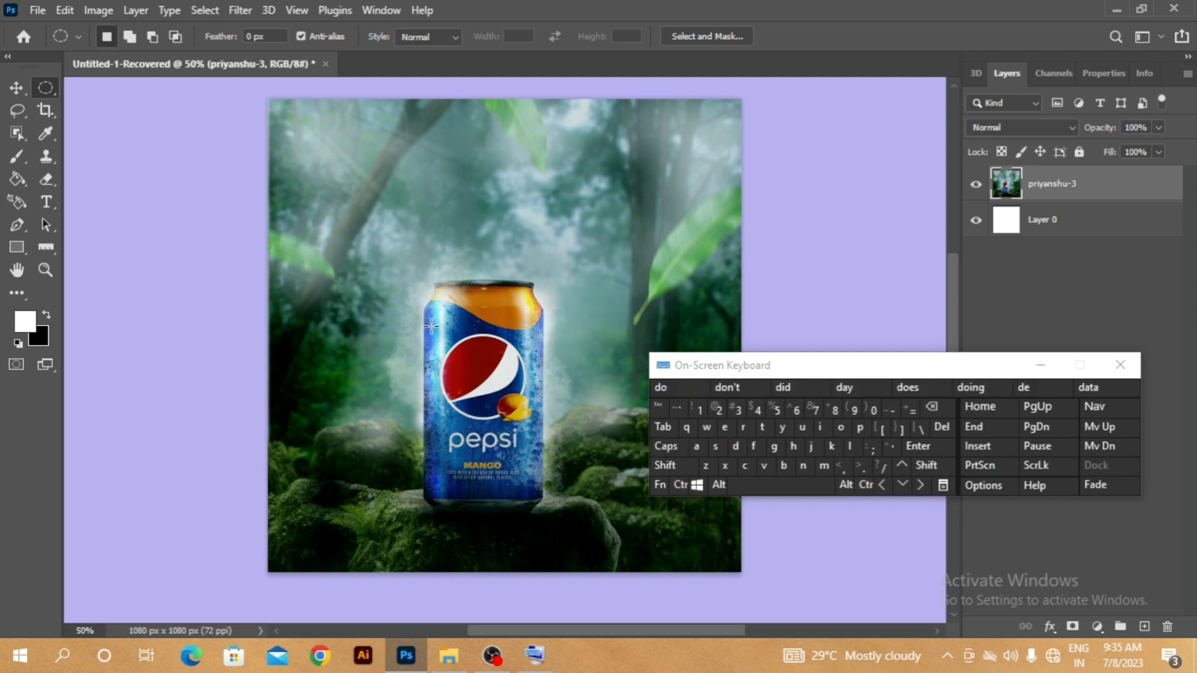
# - Switch to the Lasso tool in new-selection mode, draw a looping freehand selection across the can, and deselect it
pyautogui.click(10, 120)
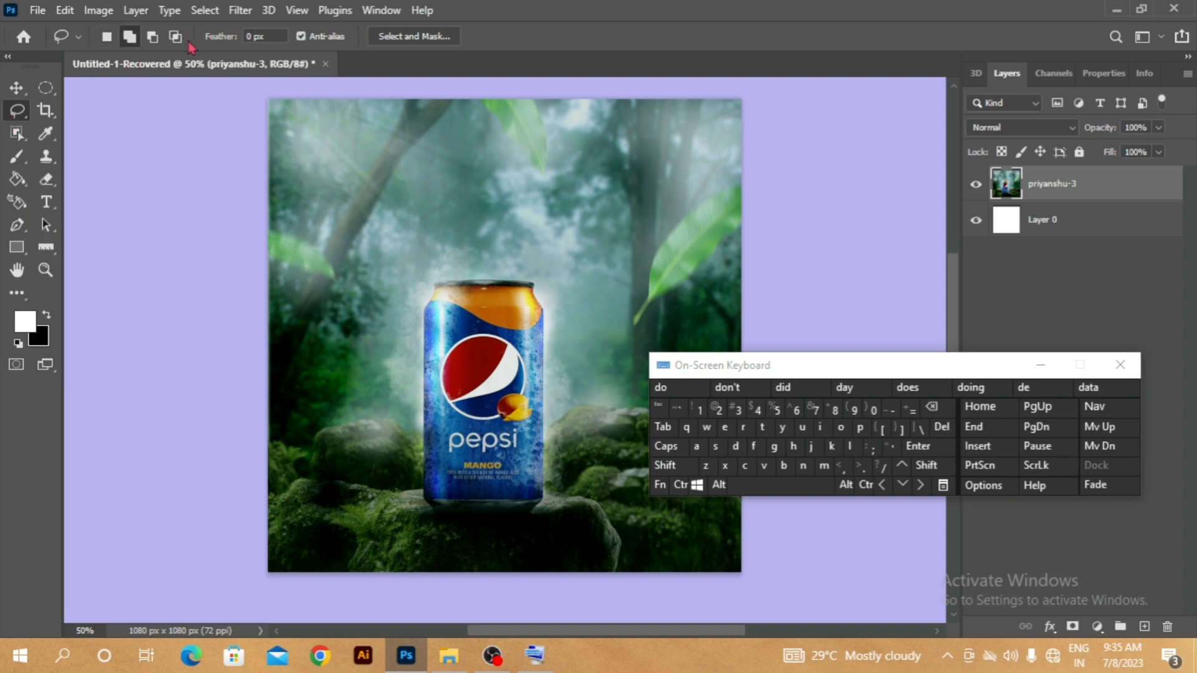
pyautogui.click(108, 37)
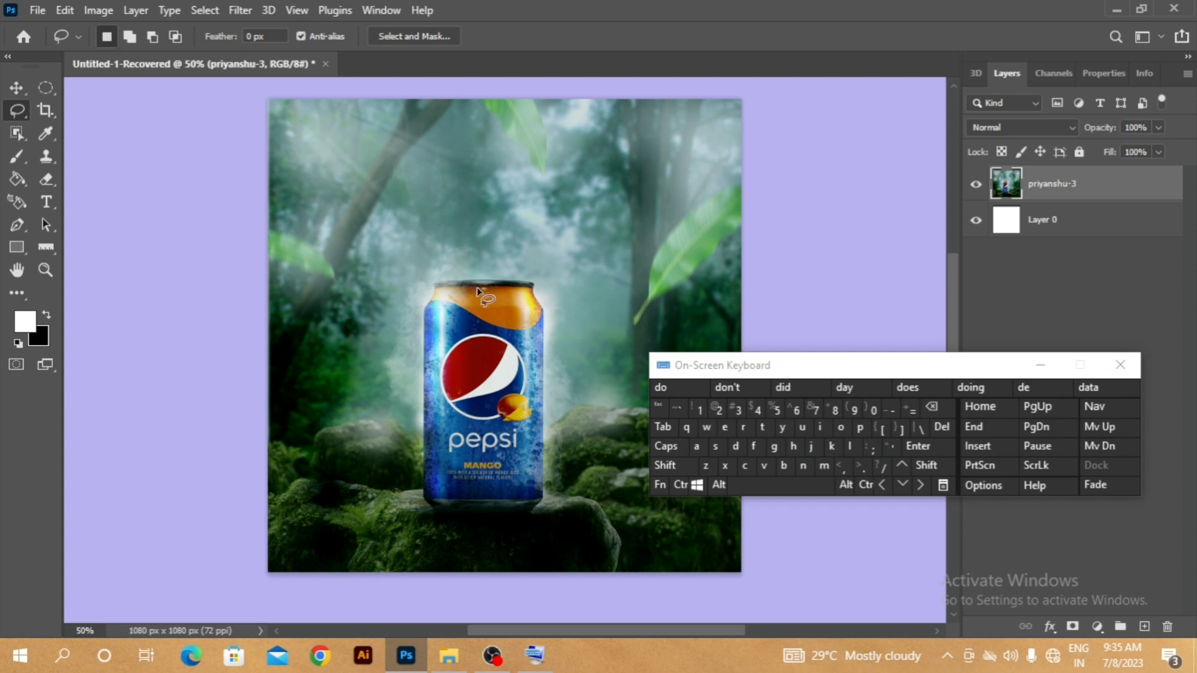
pyautogui.moveTo(437, 323)
pyautogui.mouseDown()
pyautogui.moveTo(517, 334)
pyautogui.moveTo(493, 393)
pyautogui.moveTo(568, 445)
pyautogui.moveTo(484, 326)
pyautogui.moveTo(406, 346)
pyautogui.moveTo(487, 198)
pyautogui.mouseUp()
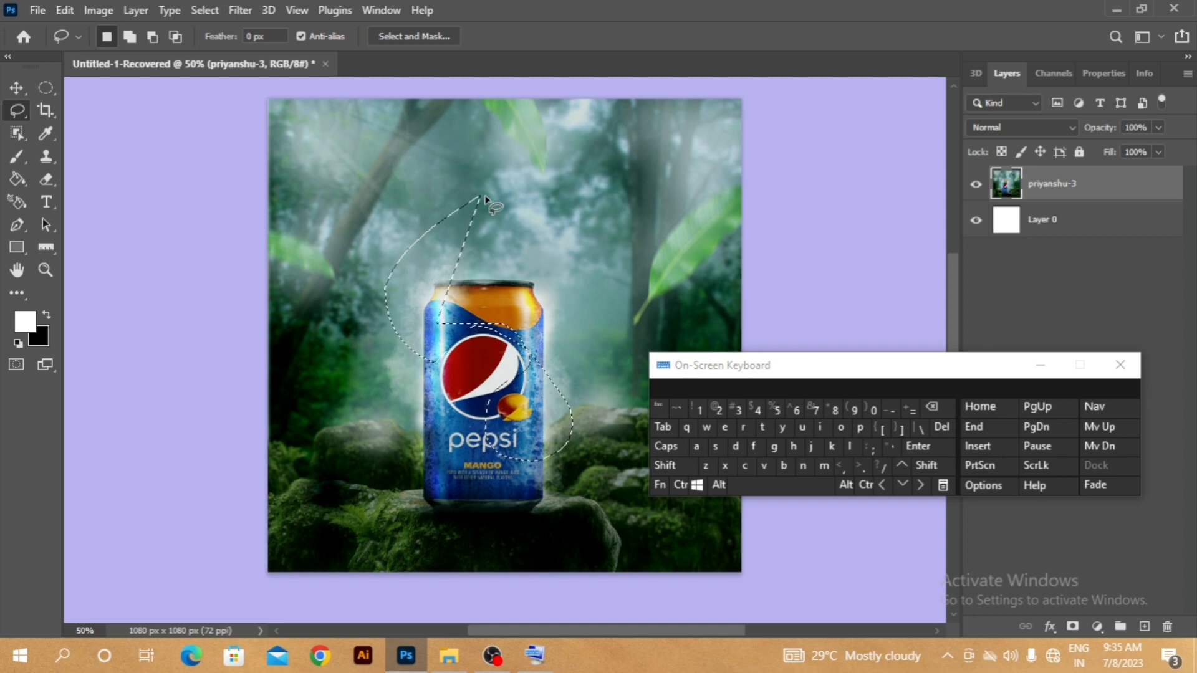
pyautogui.hotkey('ctrl', 'd')
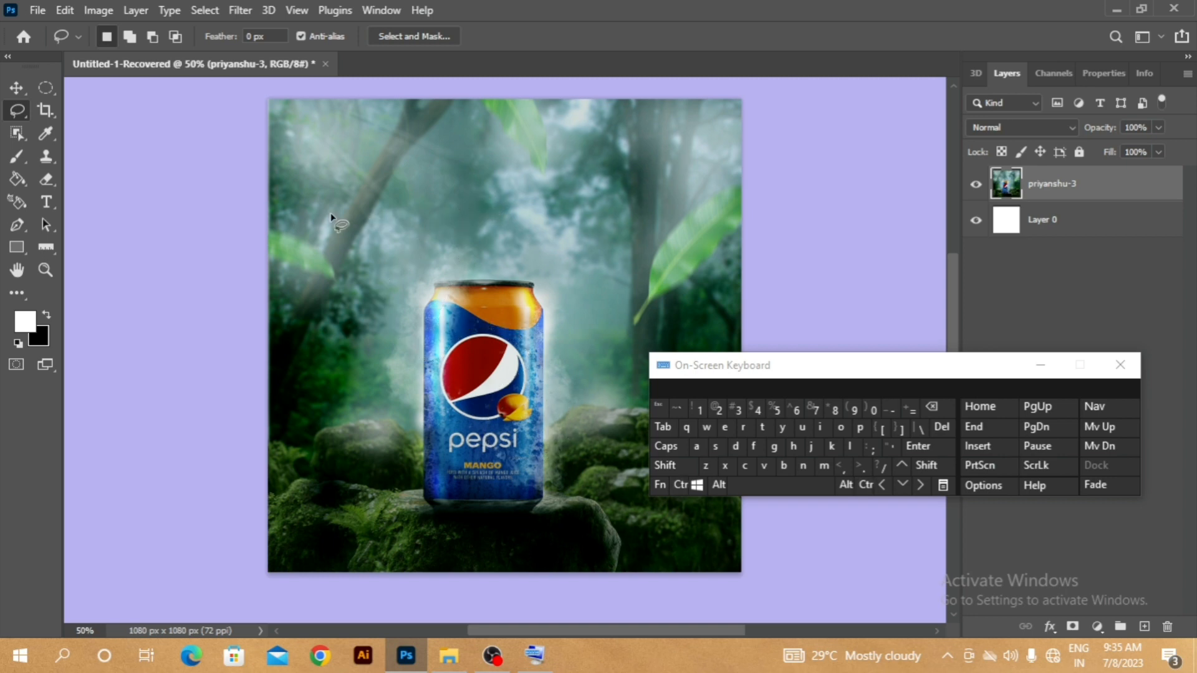
# - Draw a wavy freehand lasso selection from the background branch across the can, and deselect it
pyautogui.moveTo(330, 214)
pyautogui.mouseDown()
pyautogui.moveTo(347, 246)
pyautogui.moveTo(340, 315)
pyautogui.moveTo(399, 294)
pyautogui.moveTo(453, 231)
pyautogui.mouseUp()
pyautogui.moveTo(471, 279)
pyautogui.mouseDown()
pyautogui.moveTo(463, 352)
pyautogui.moveTo(562, 263)
pyautogui.mouseUp()
pyautogui.moveTo(535, 425)
pyautogui.mouseDown()
pyautogui.moveTo(420, 452)
pyautogui.moveTo(427, 405)
pyautogui.mouseUp()
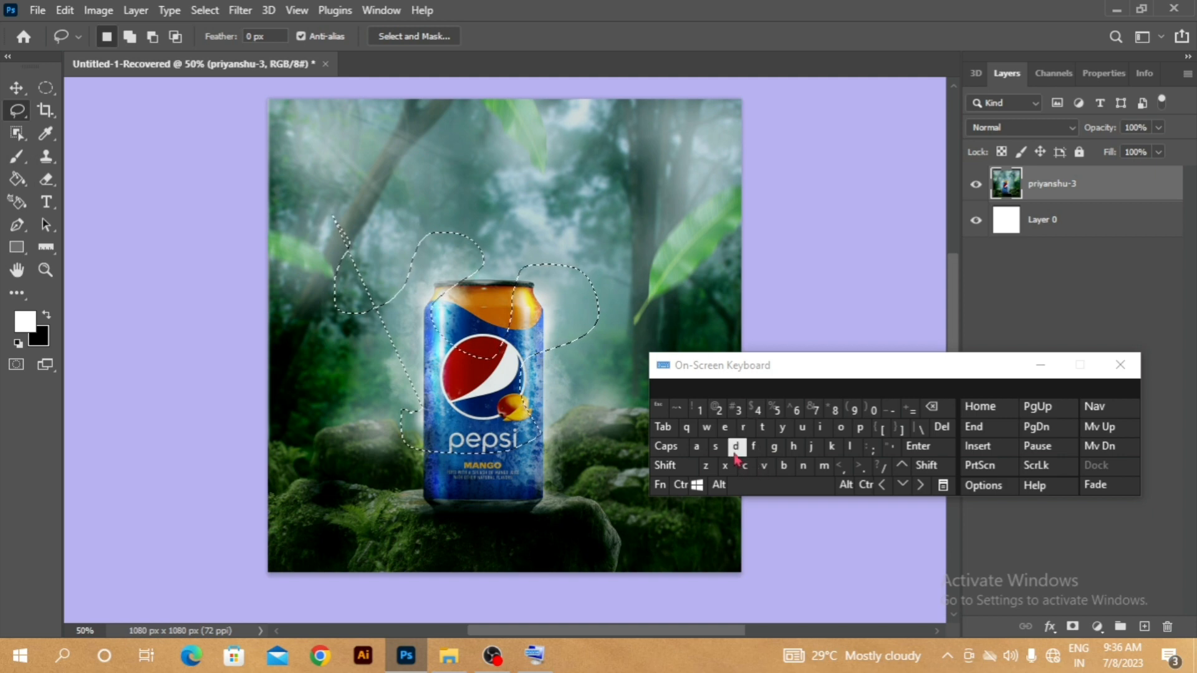
pyautogui.press('ctrl')
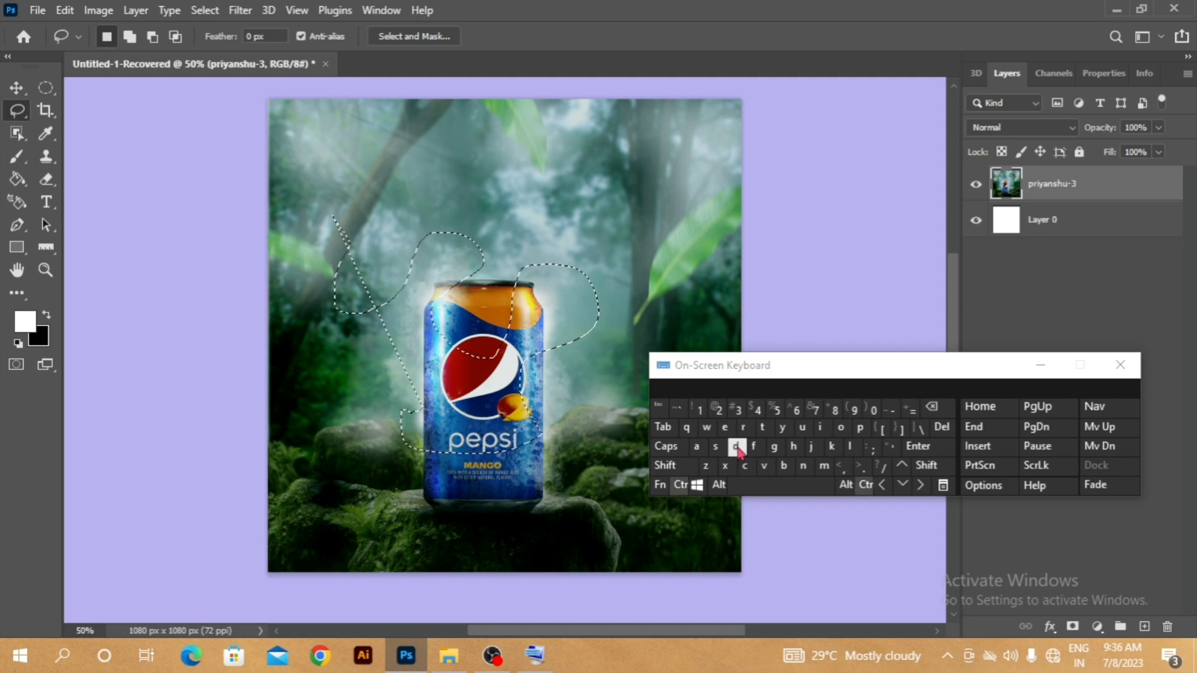
pyautogui.click(736, 447)
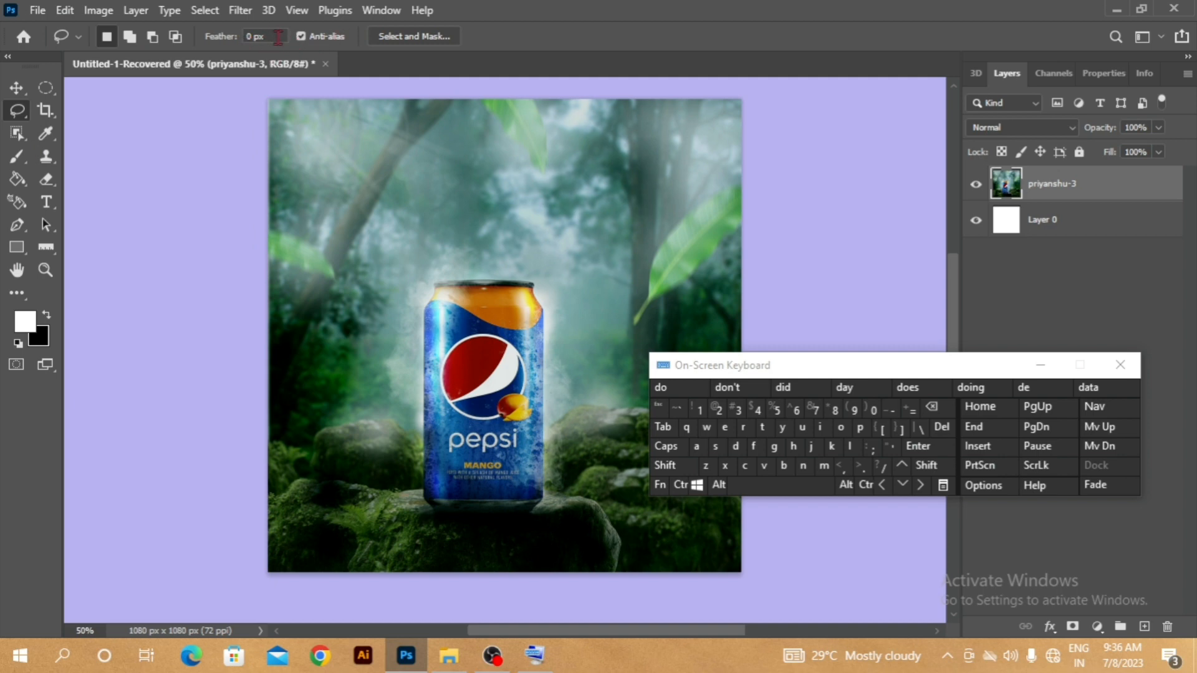
# - Lasso a roughly circular area around the upper half of the can and set the lasso feather to 8 px
pyautogui.moveTo(477, 251)
pyautogui.mouseDown()
pyautogui.moveTo(417, 310)
pyautogui.moveTo(434, 383)
pyautogui.moveTo(608, 352)
pyautogui.mouseUp()
pyautogui.moveTo(481, 241); pyautogui.dragTo(481, 243)
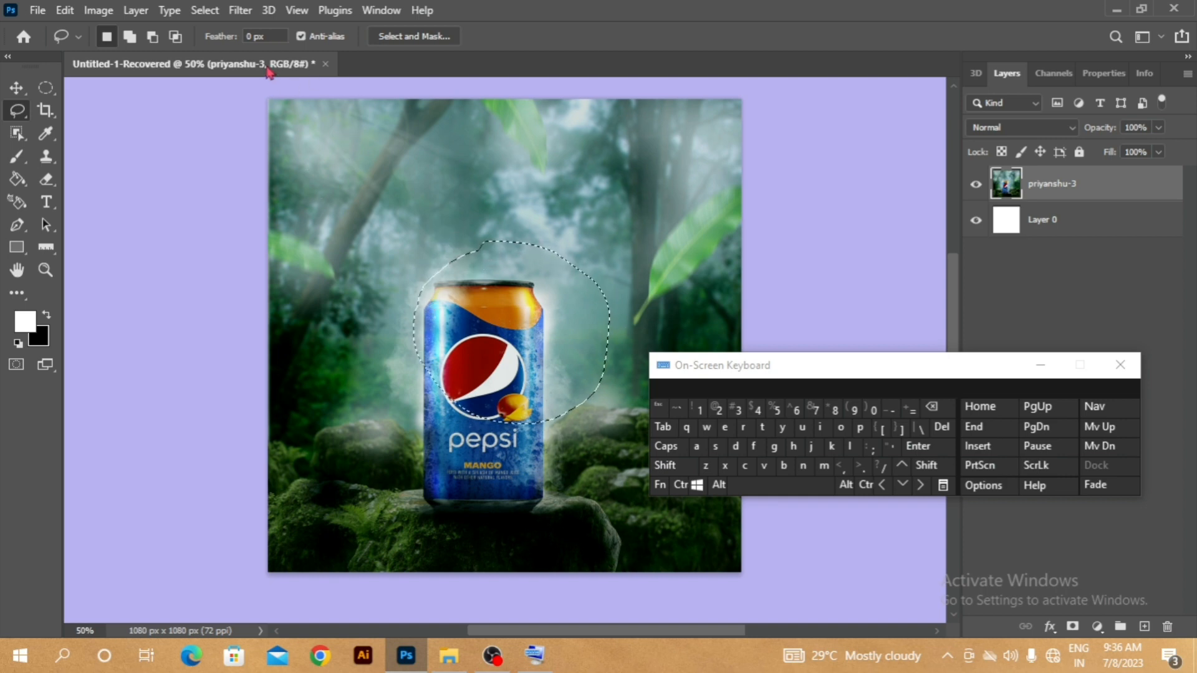
pyautogui.click(276, 37)
pyautogui.hotkey('ctrl', 'a')
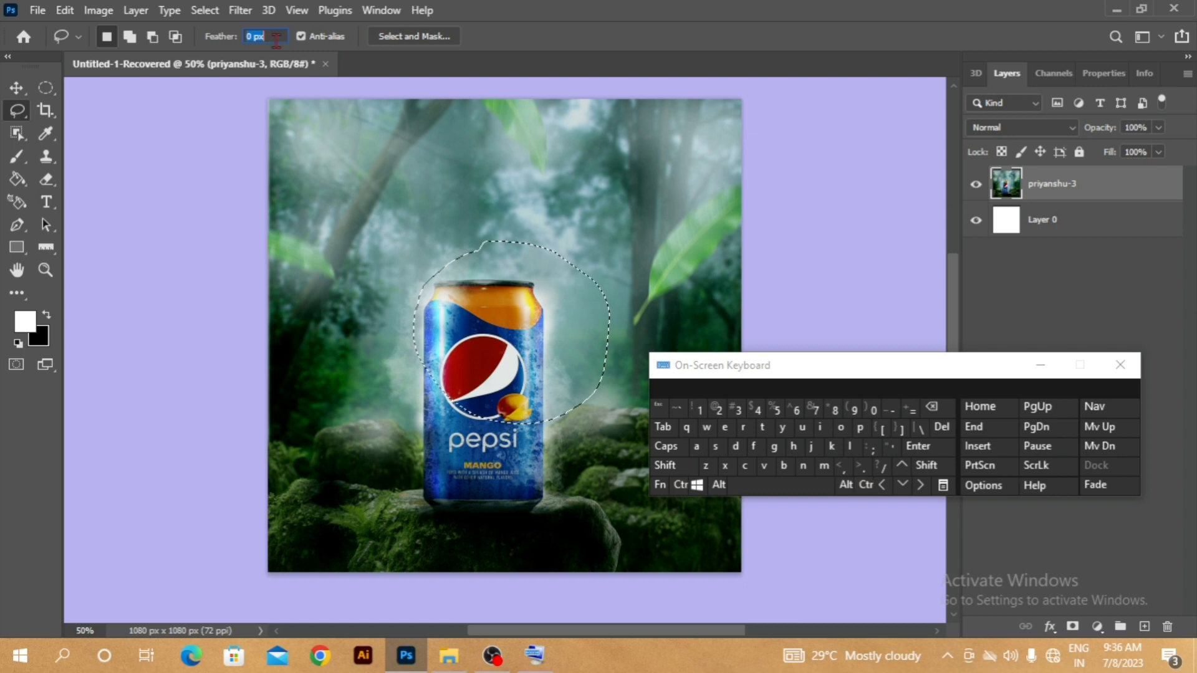
pyautogui.write('8')
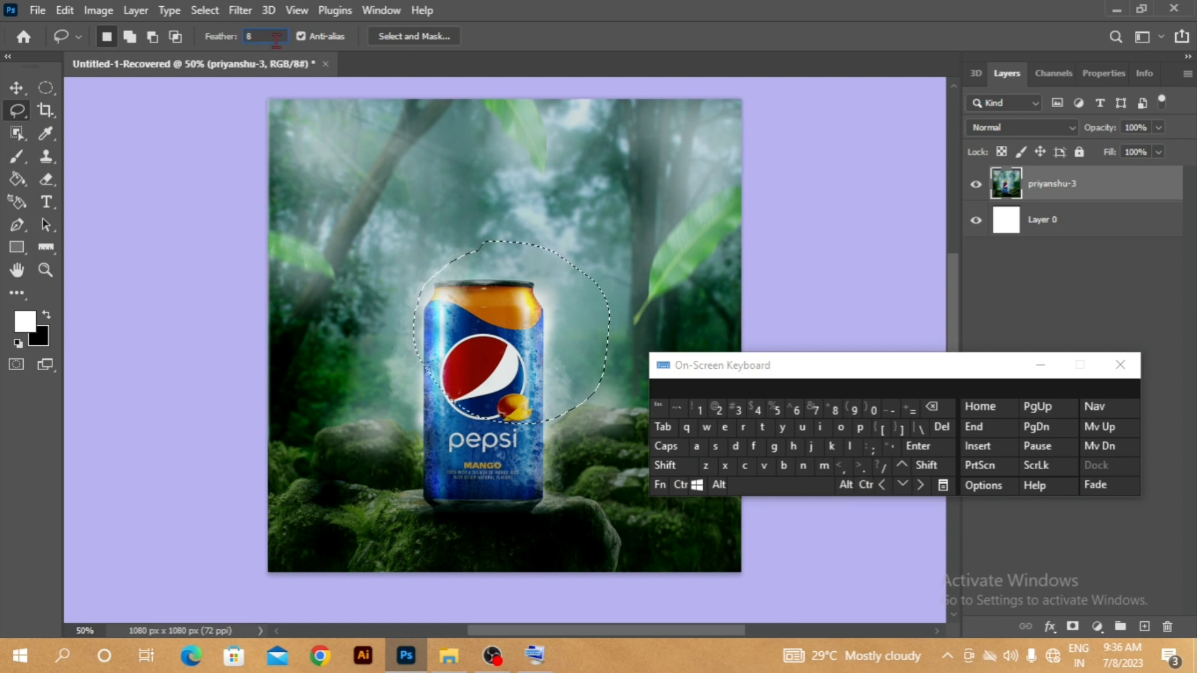
pyautogui.press('Return')
# - Delete the lassoed area of the can image and deselect, and undo both to restore the image and selection
pyautogui.press('Delete')
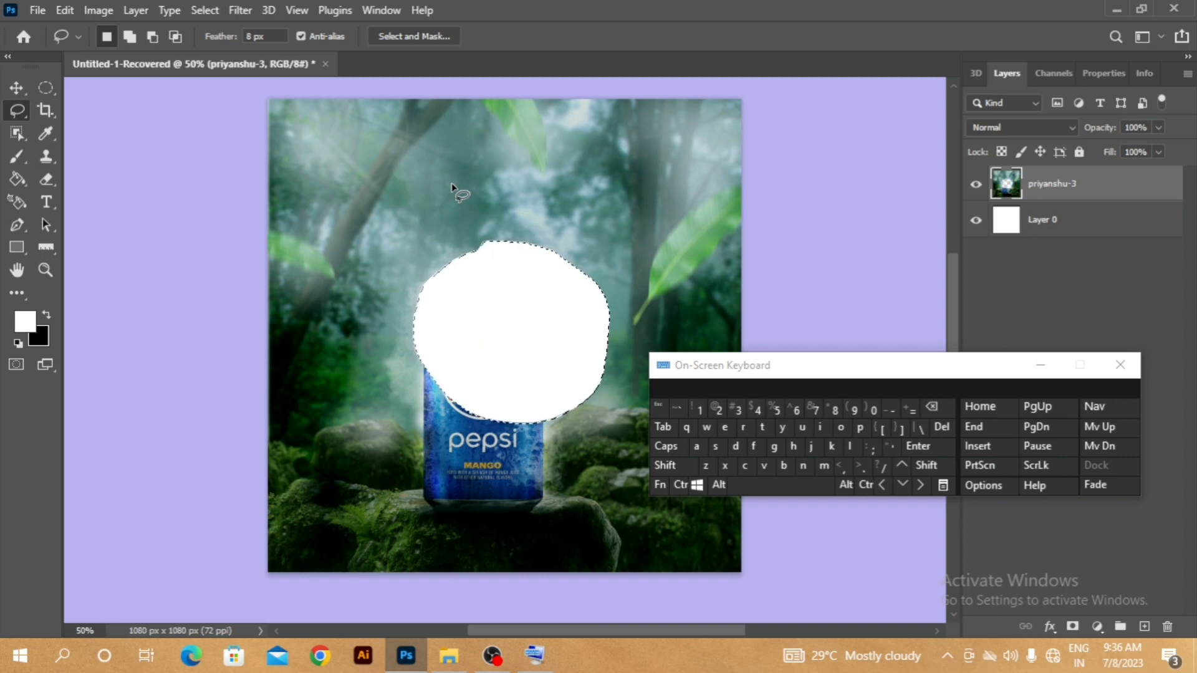
pyautogui.click(681, 484)
pyautogui.click(736, 447)
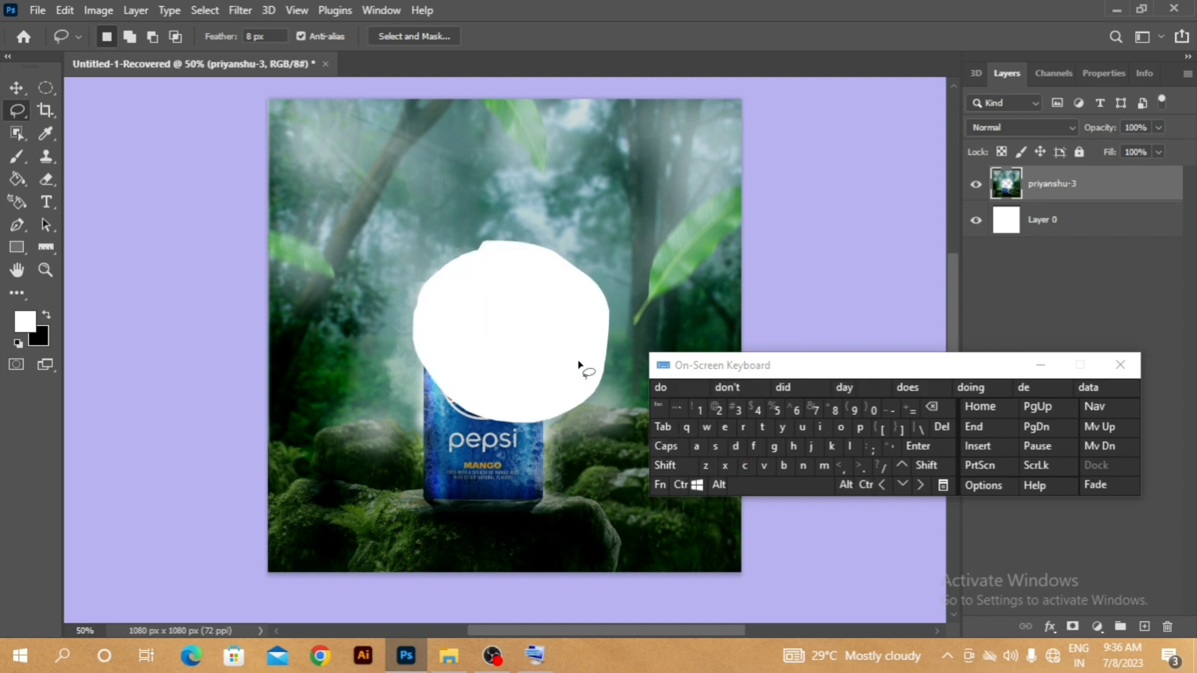
pyautogui.press('ctrl')
pyautogui.hotkey('ctrl', 'z')
pyautogui.hotkey('ctrl', 'z')
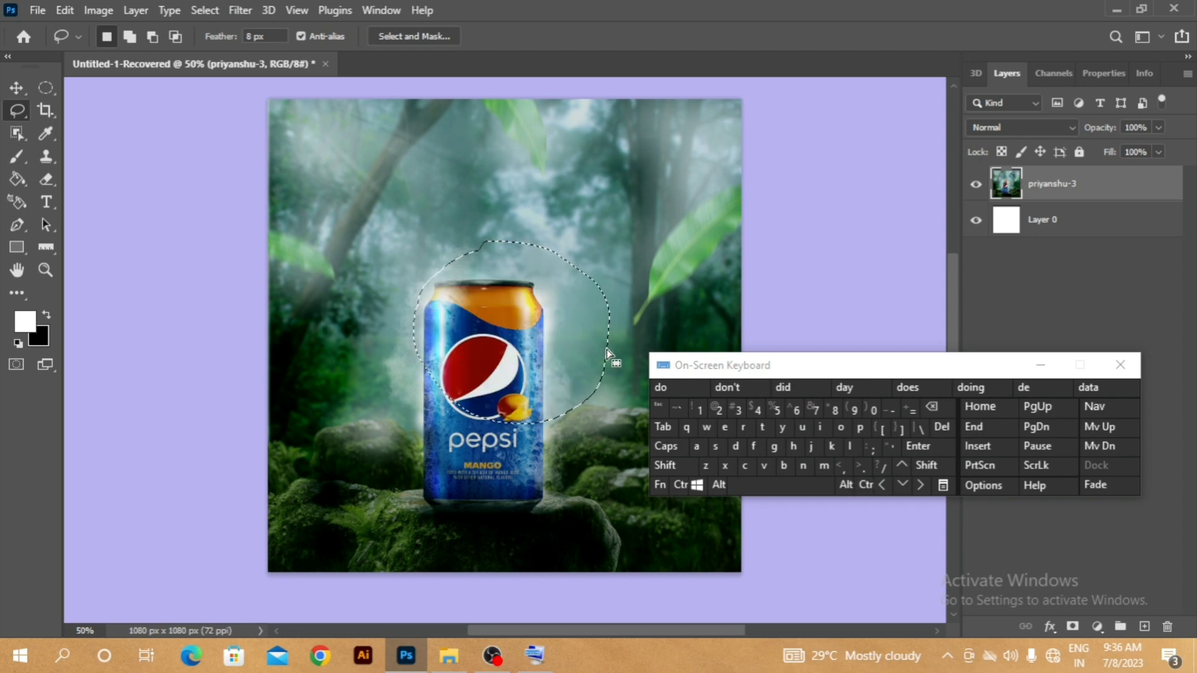
# - Invert the lasso selection, delete everything outside the upper half of the can, and deselect
pyautogui.press('ctrl')
pyautogui.press('shift')
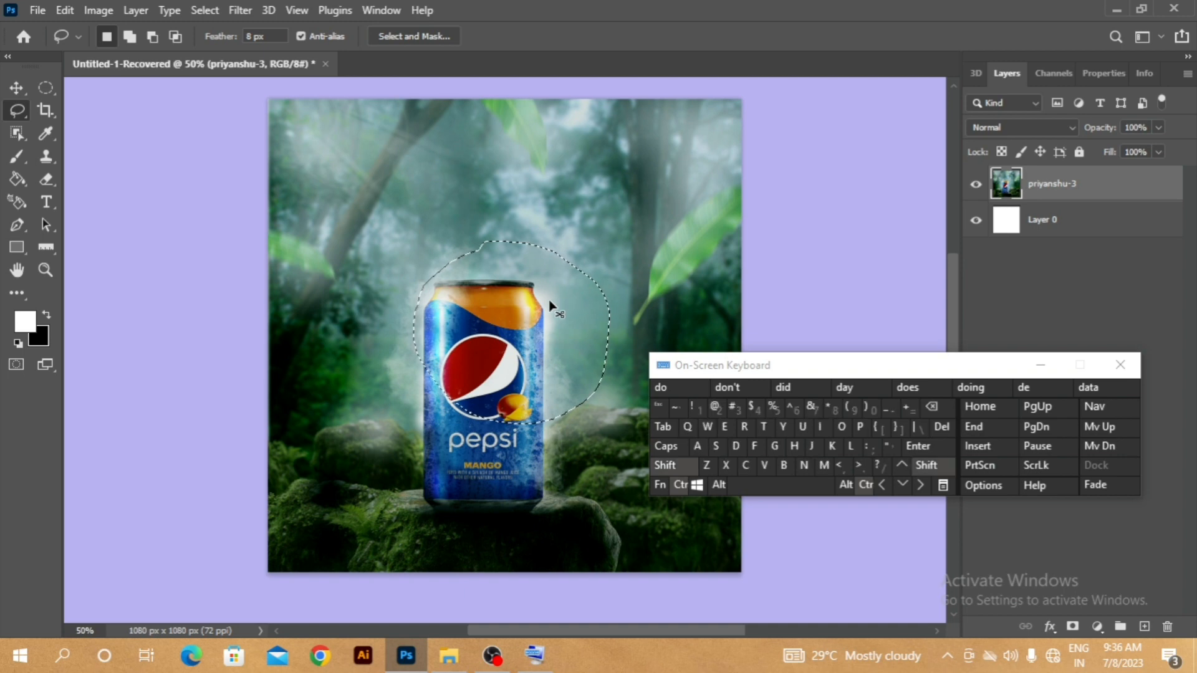
pyautogui.hotkey('ctrl', 'shift', 'i')
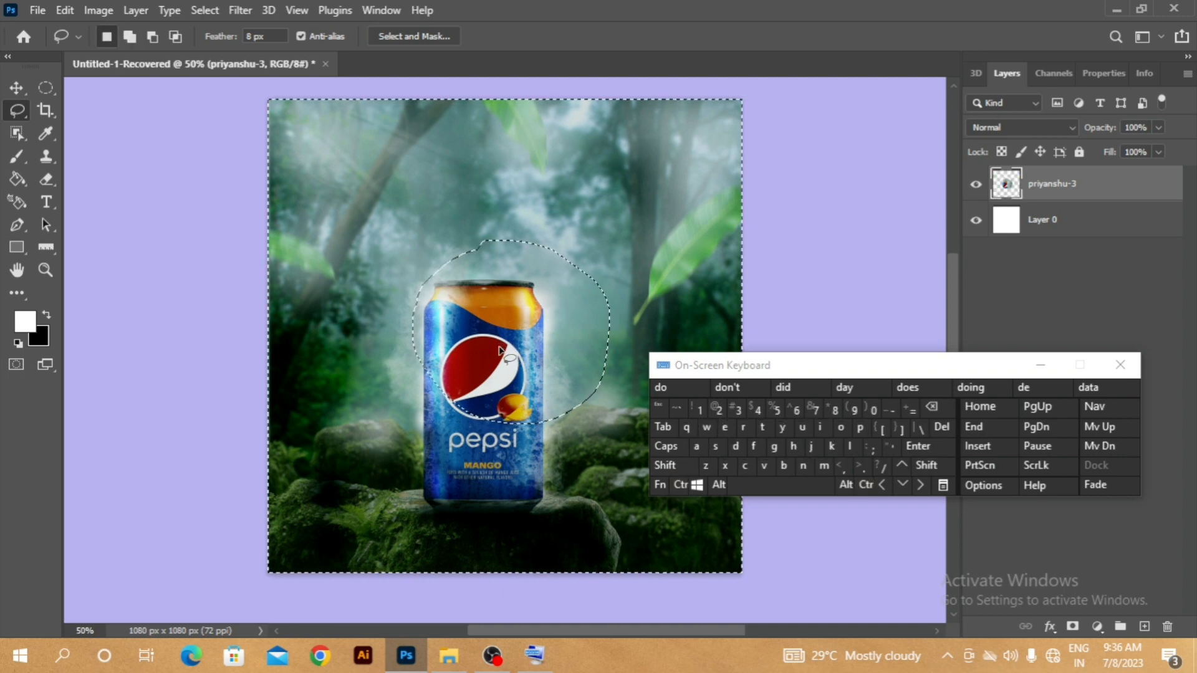
pyautogui.press('Delete')
pyautogui.click(680, 484)
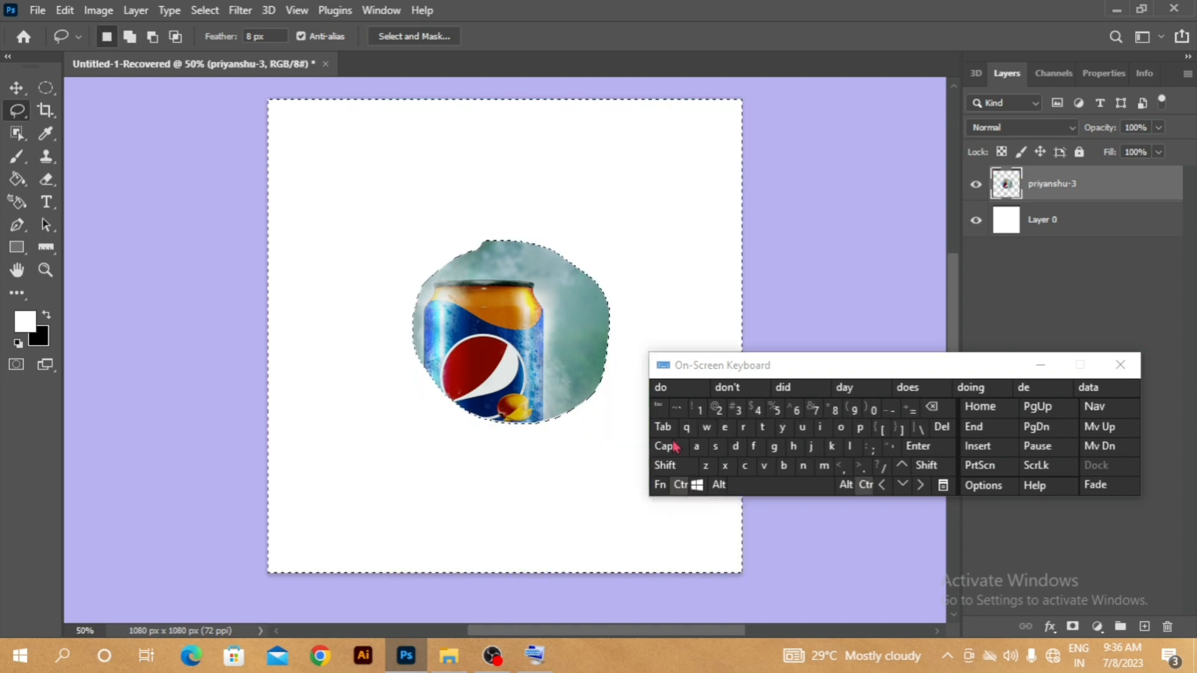
pyautogui.click(732, 446)
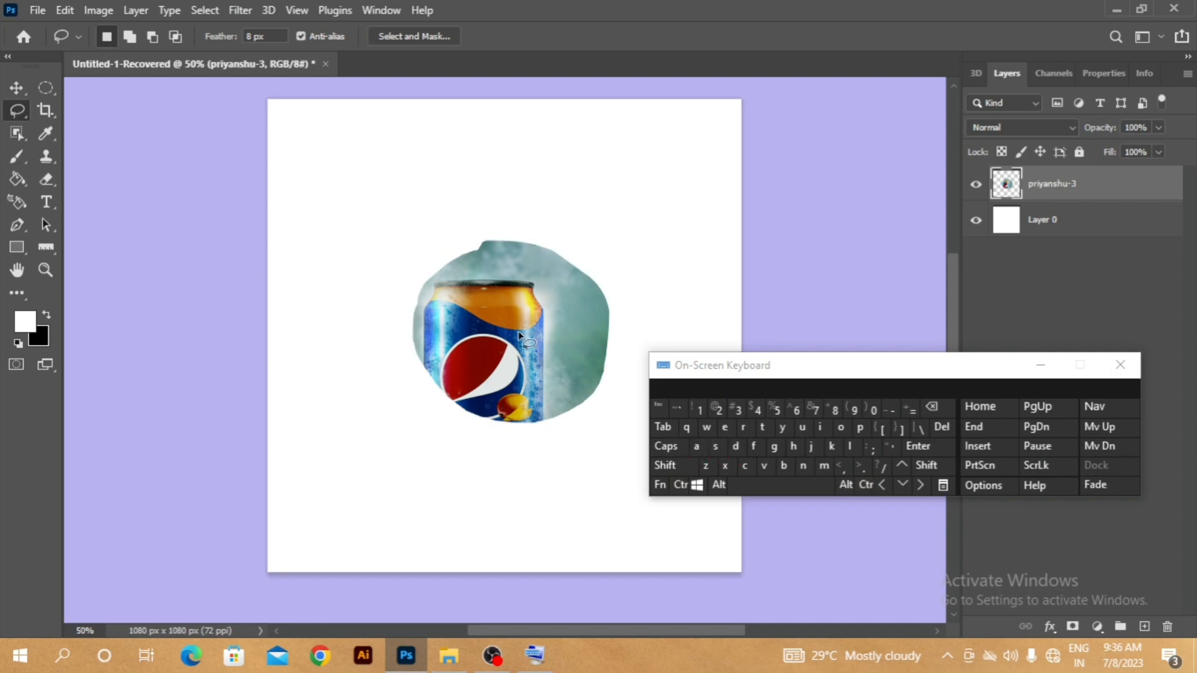
# - Lasso a small area across the can with the 8 px feather, delete everything outside it, and deselect
pyautogui.scroll(3, 518, 336)
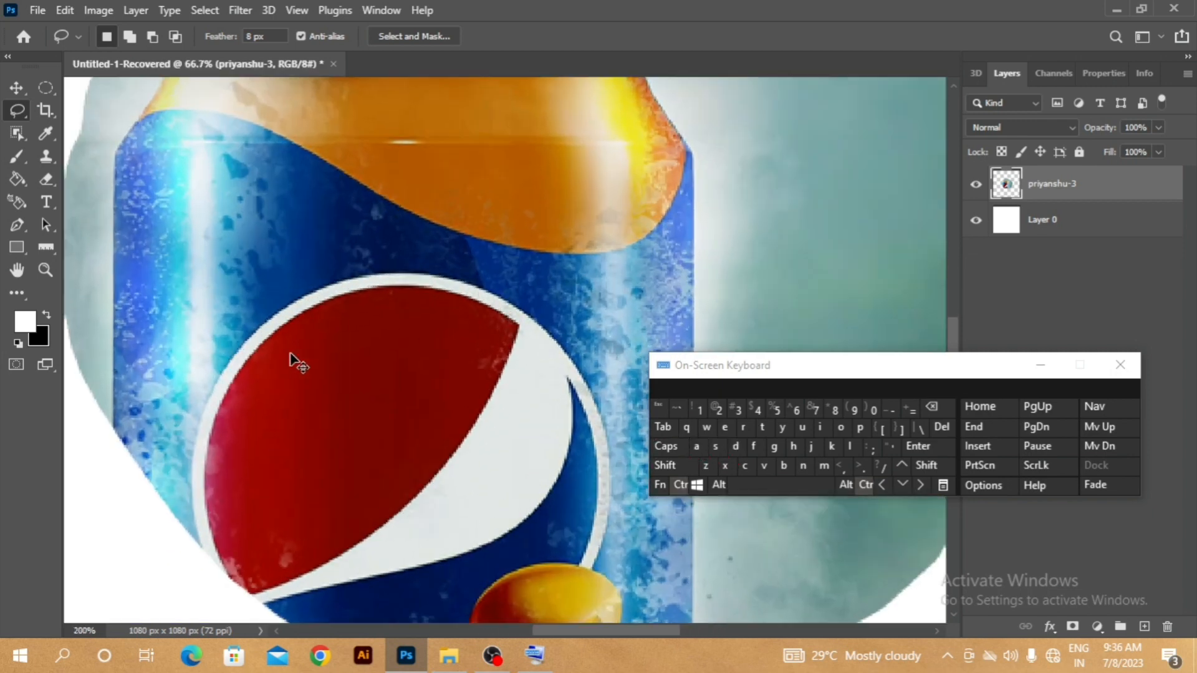
pyautogui.scroll(1, 243, 377)
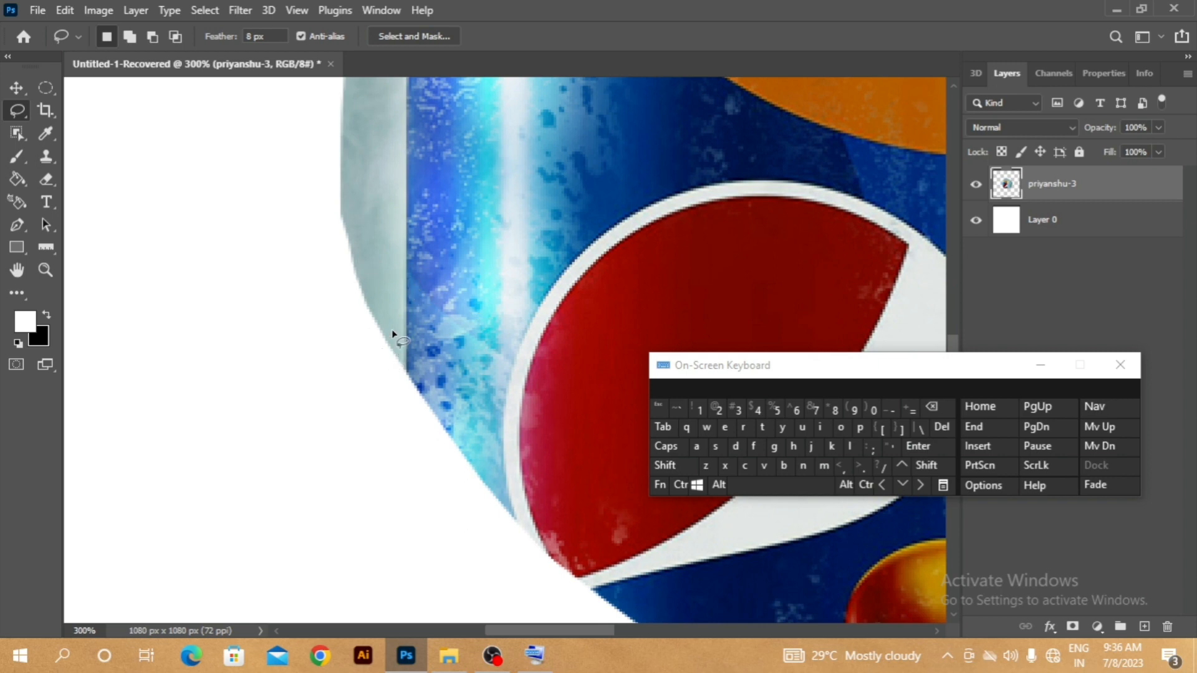
pyautogui.press('alt')
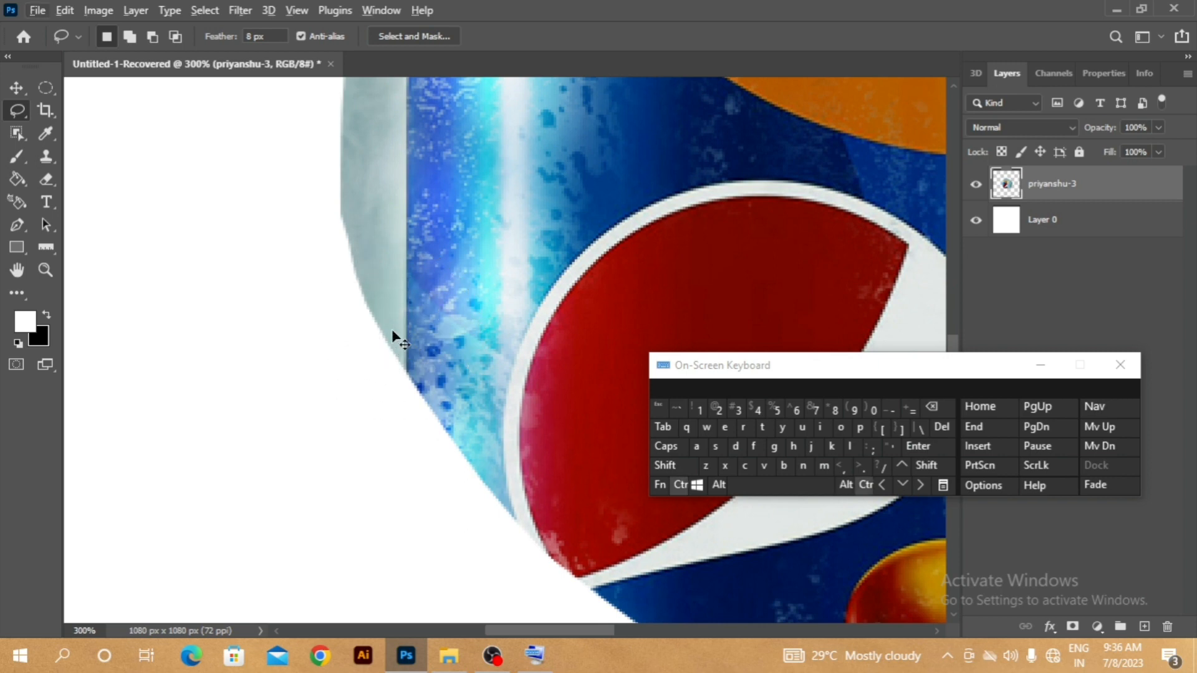
pyautogui.scroll(-5, 399, 340)
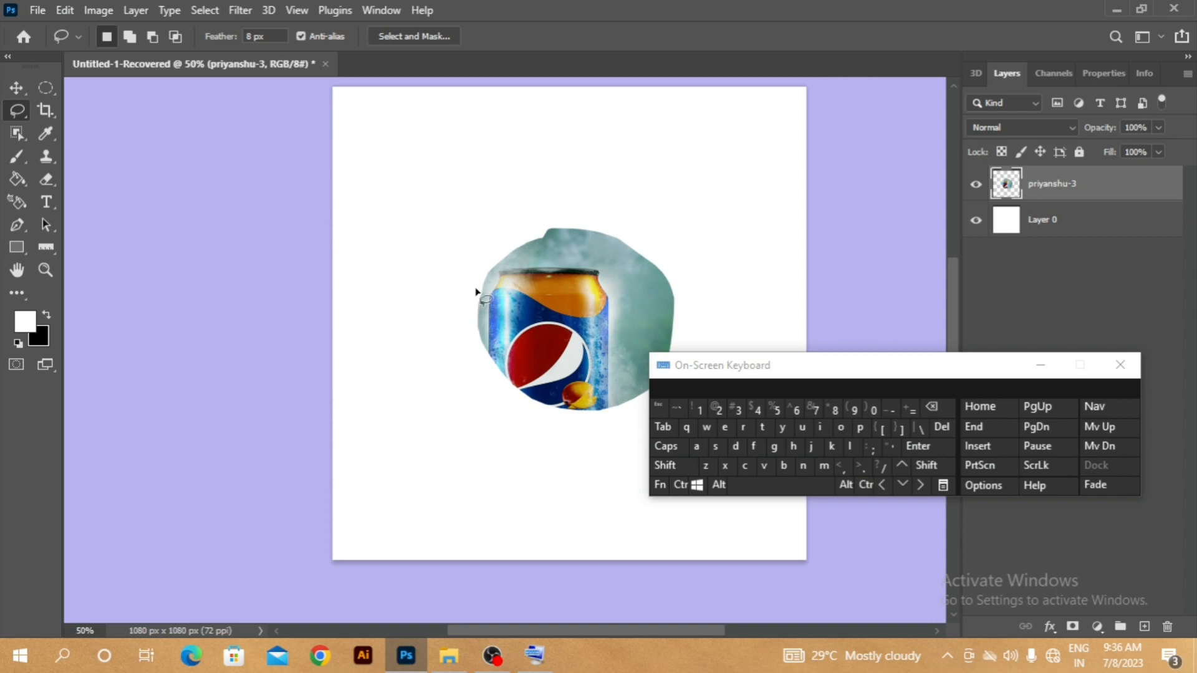
pyautogui.moveTo(593, 293)
pyautogui.mouseDown()
pyautogui.moveTo(542, 346)
pyautogui.moveTo(544, 290)
pyautogui.moveTo(573, 291)
pyautogui.mouseUp()
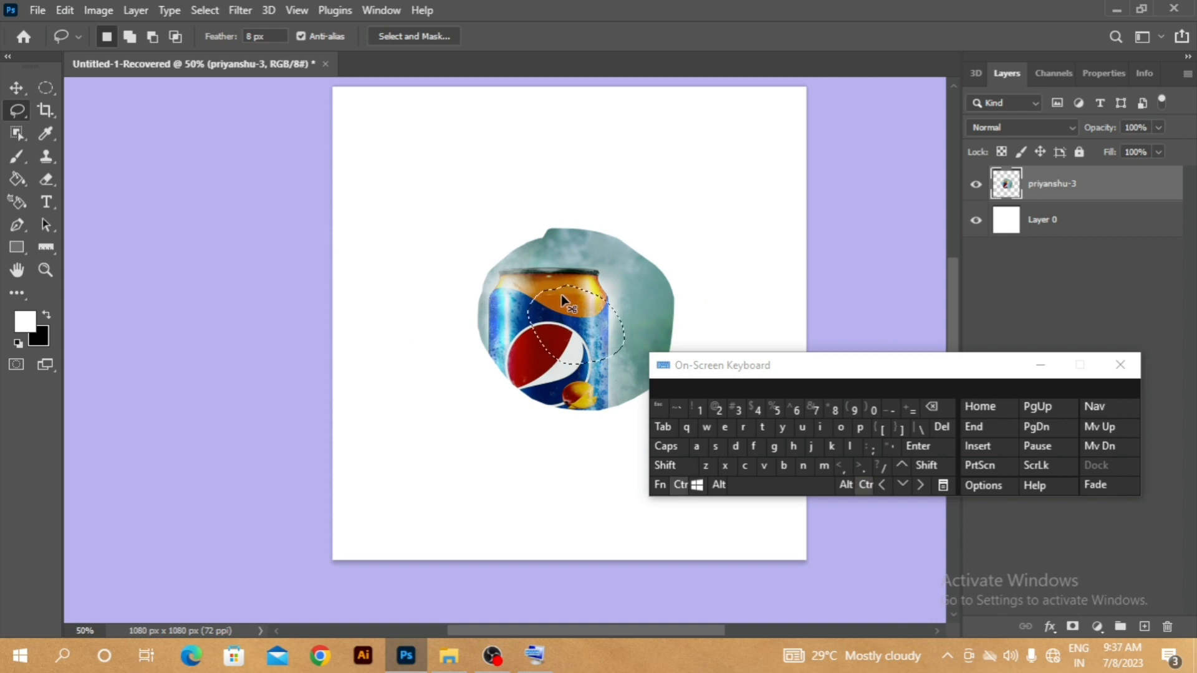
pyautogui.hotkey('ctrl', 'shift', 'i')
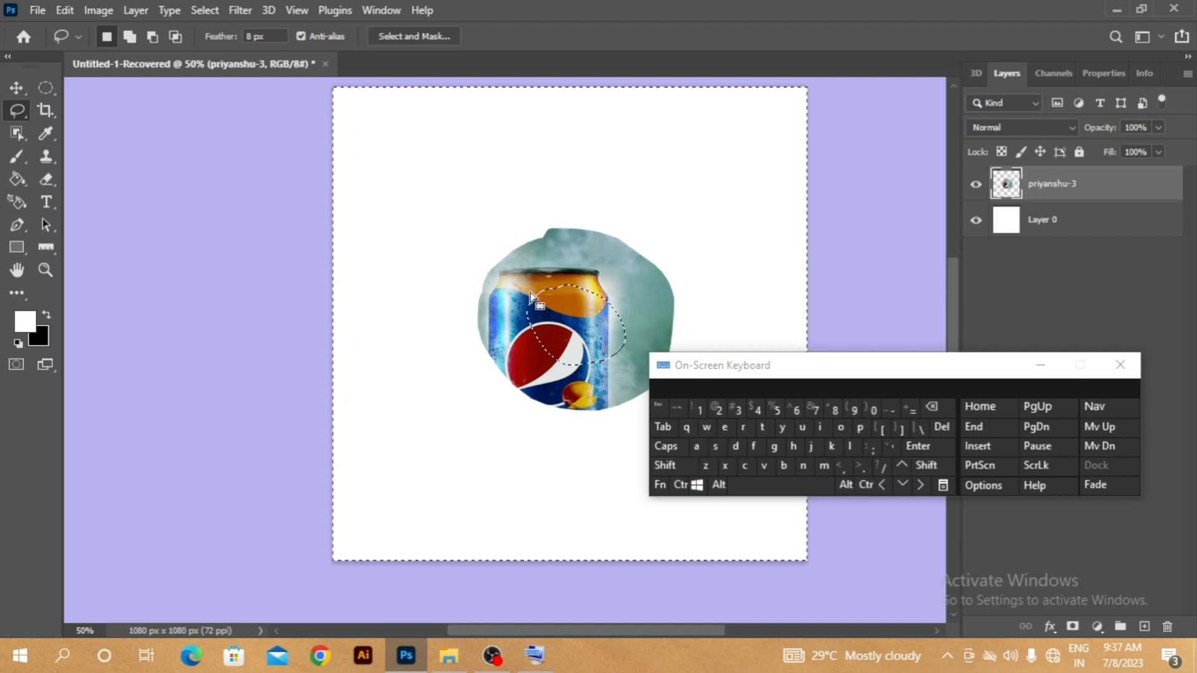
pyautogui.press('Delete')
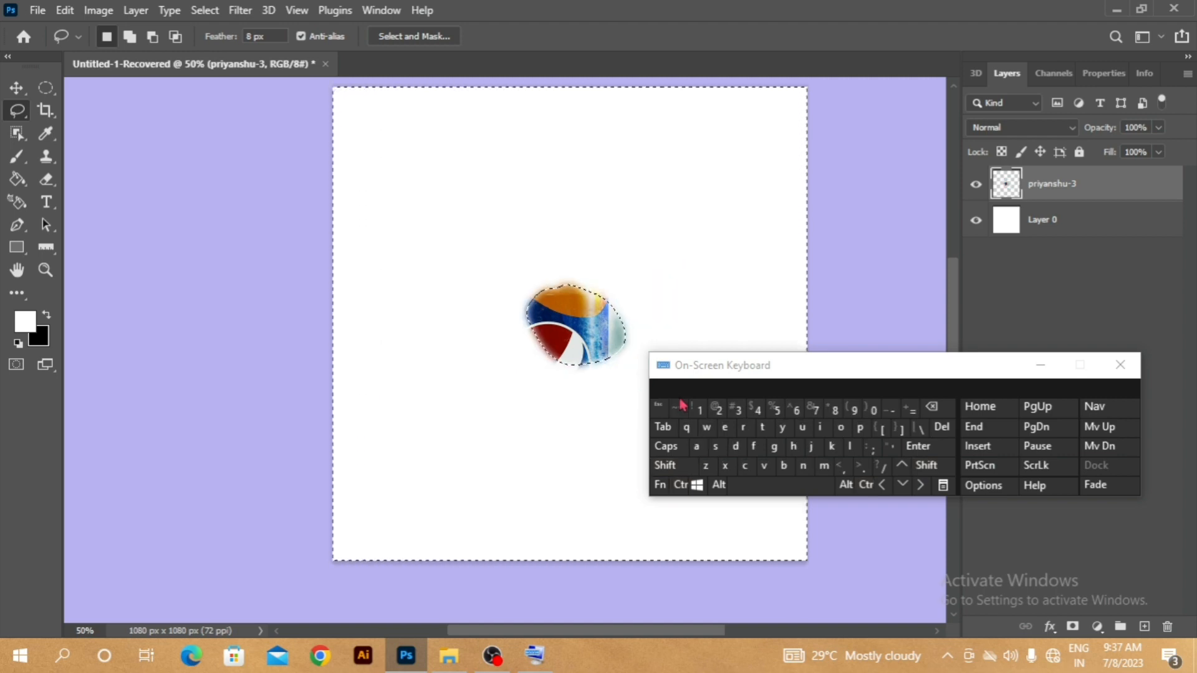
pyautogui.press('ctrl')
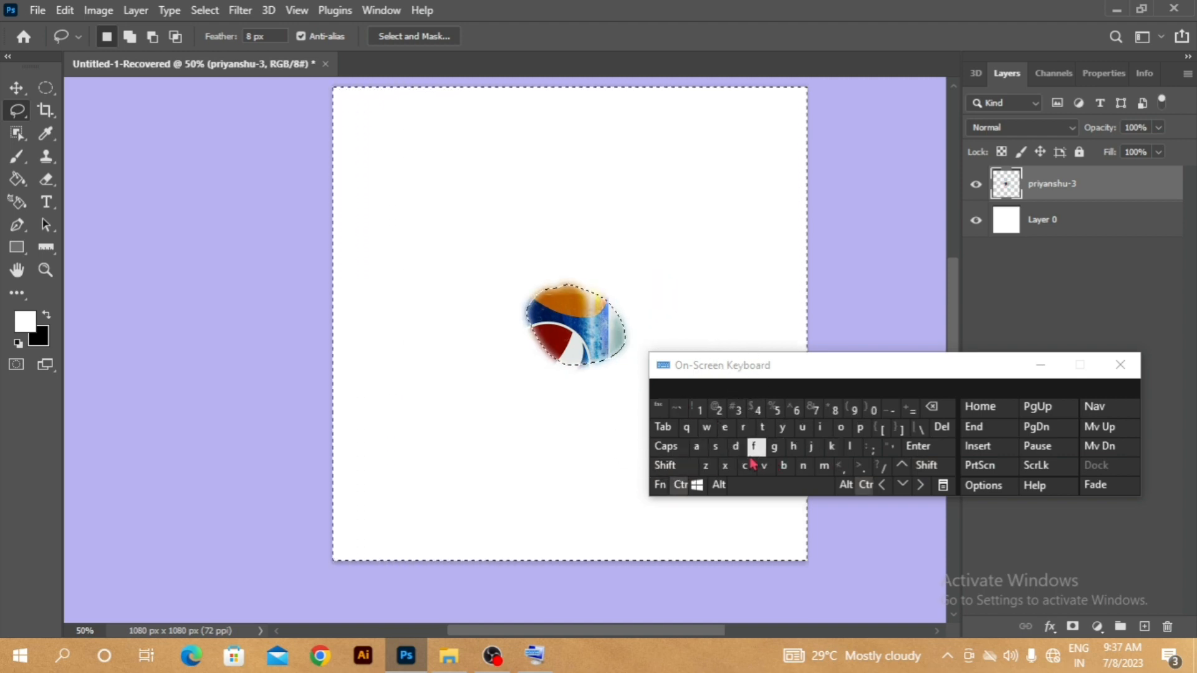
pyautogui.click(735, 446)
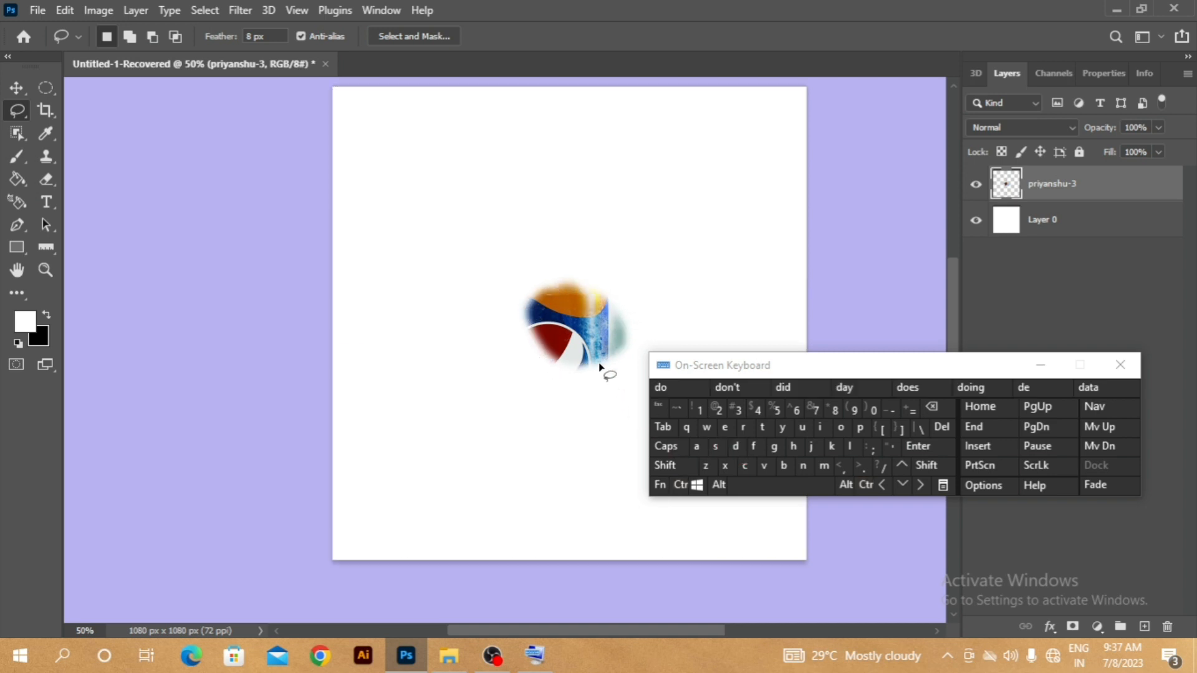
# - Examine the feathered edge of the remaining can fragment at 100% and reset the lasso feather to 0 px
pyautogui.hotkey('ctrl', '+')
pyautogui.hotkey('ctrl', '+')
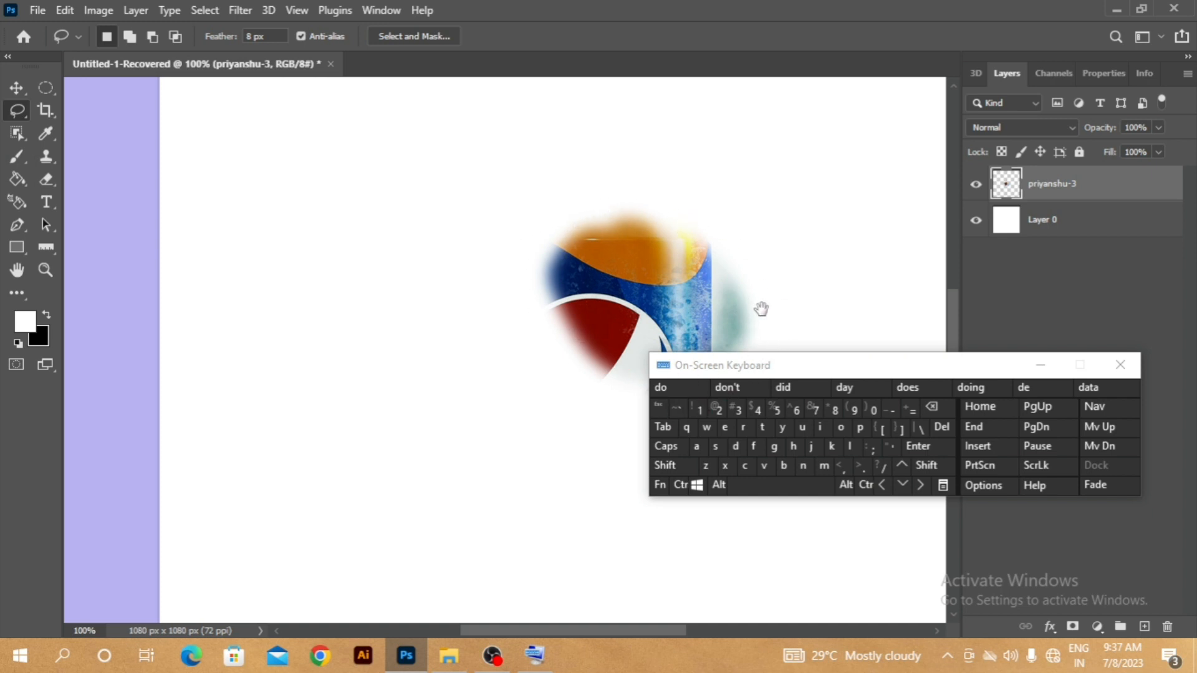
pyautogui.moveTo(761, 307); pyautogui.dragTo(640, 278)
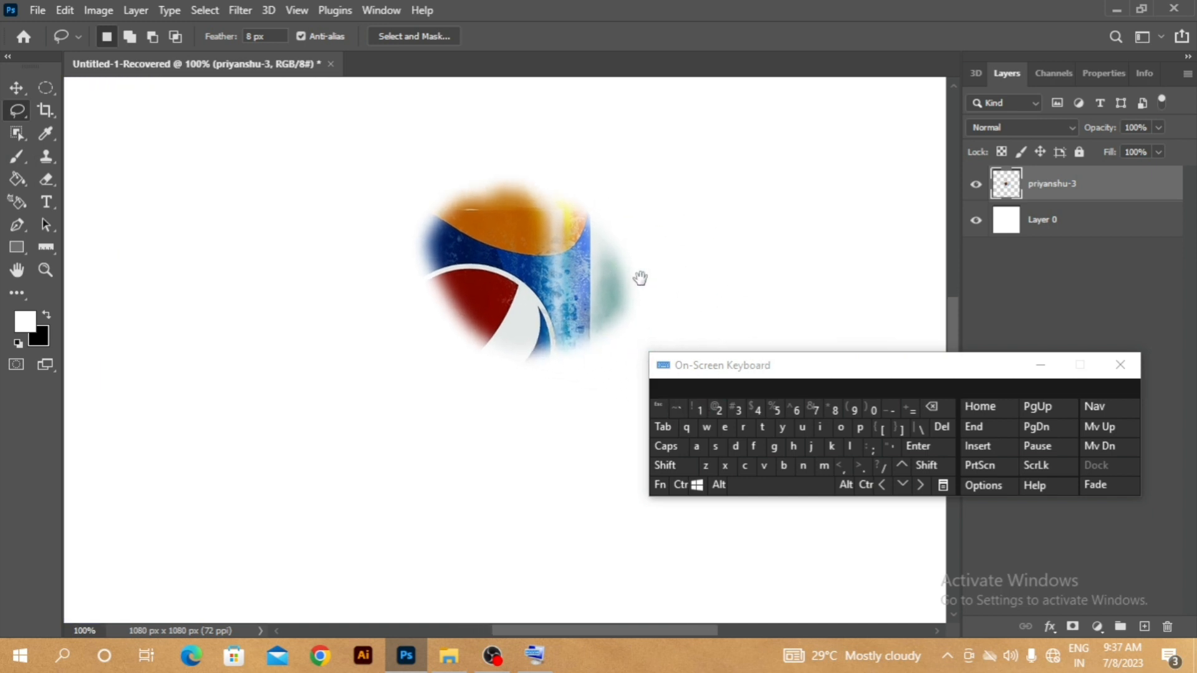
pyautogui.doubleClick(279, 37)
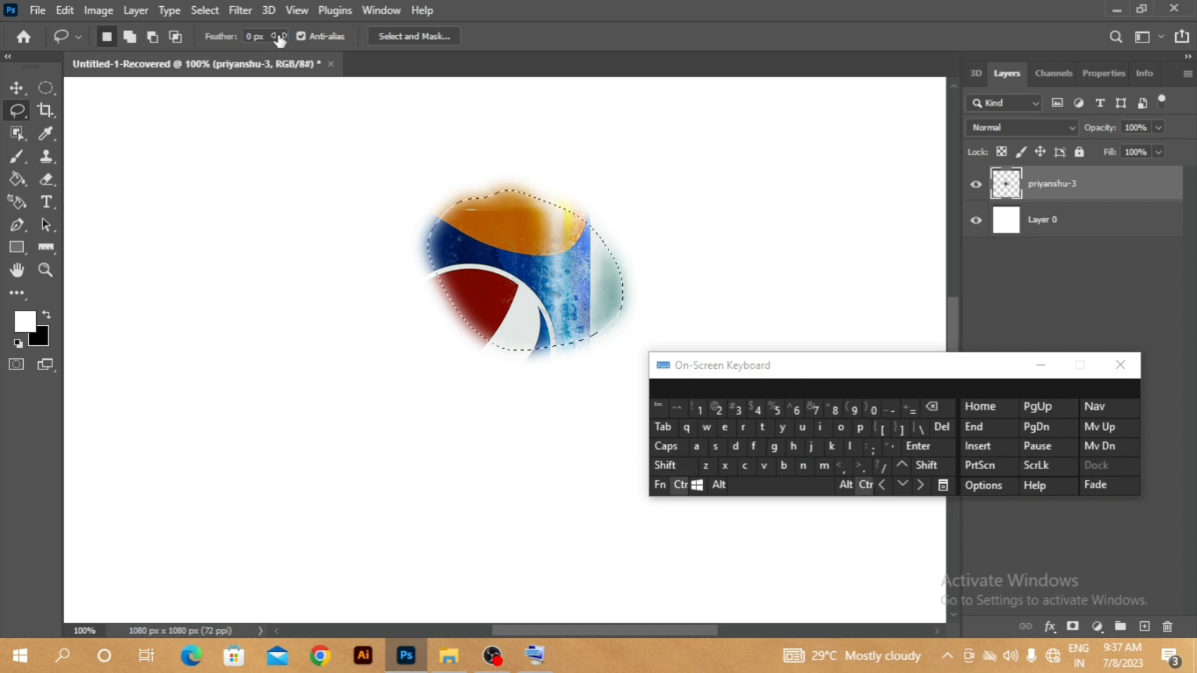
# - Undo the deletions to restore the full can image and clear the remaining lasso selection
pyautogui.hotkey('ctrl', 'z')
pyautogui.hotkey('ctrl', 'z')
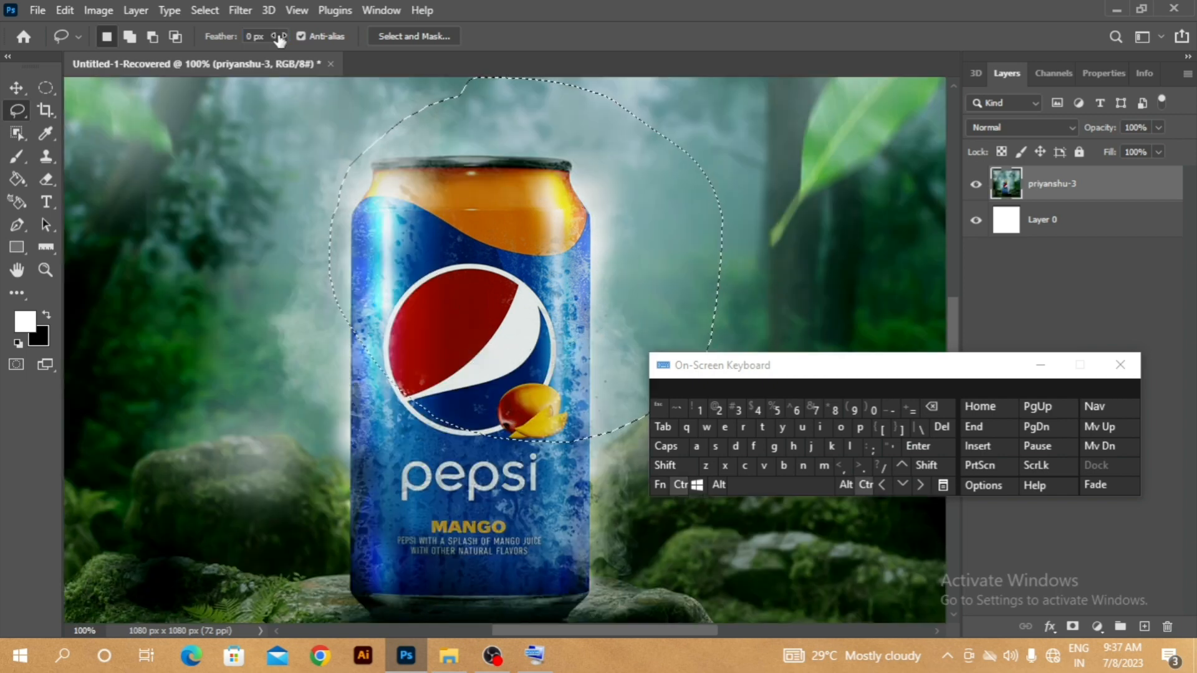
pyautogui.hotkey('ctrl', '-')
pyautogui.hotkey('ctrl', '-')
pyautogui.hotkey('ctrl', '-')
pyautogui.hotkey('ctrl', 'd')
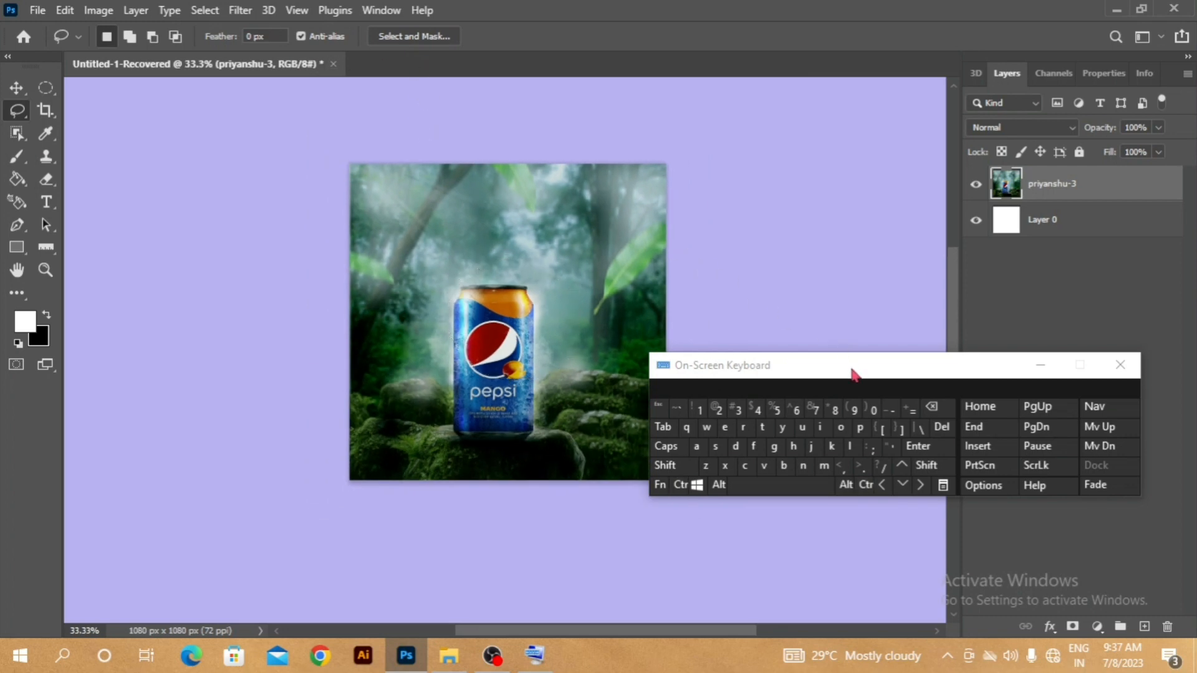
pyautogui.moveTo(853, 373); pyautogui.dragTo(886, 371)
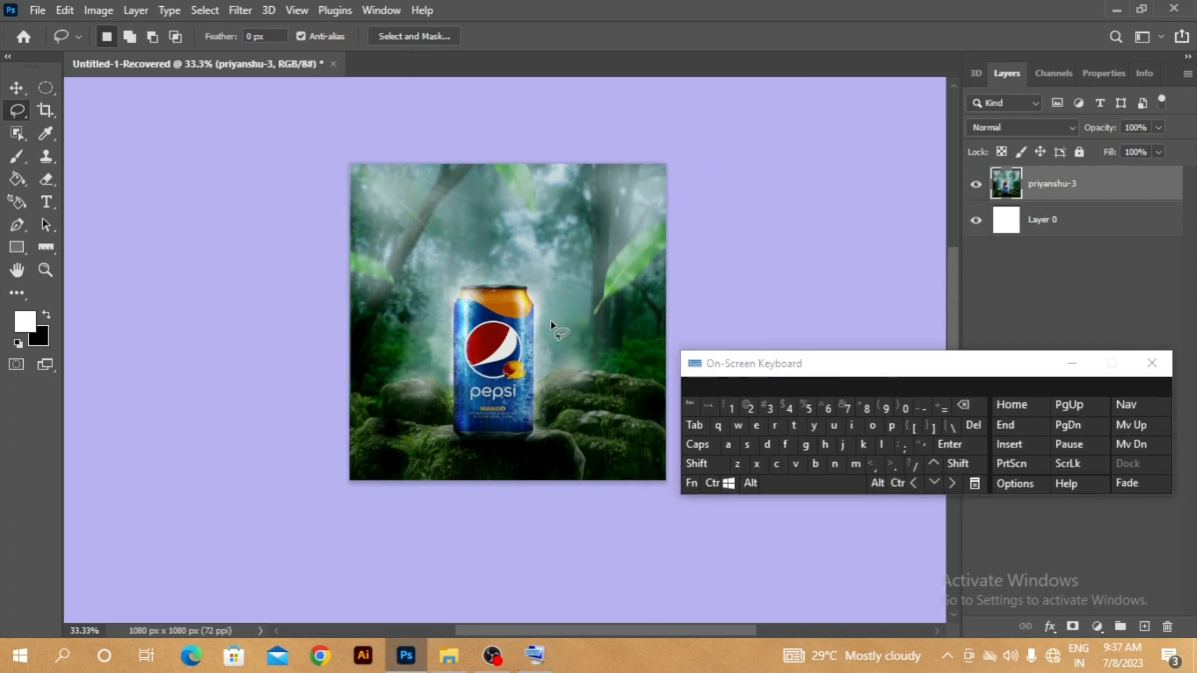
# - Trace the can's outline with the Magnetic Lasso, running over the background above it, close the selection, and deselect
pyautogui.moveTo(575, 335); pyautogui.dragTo(609, 284)
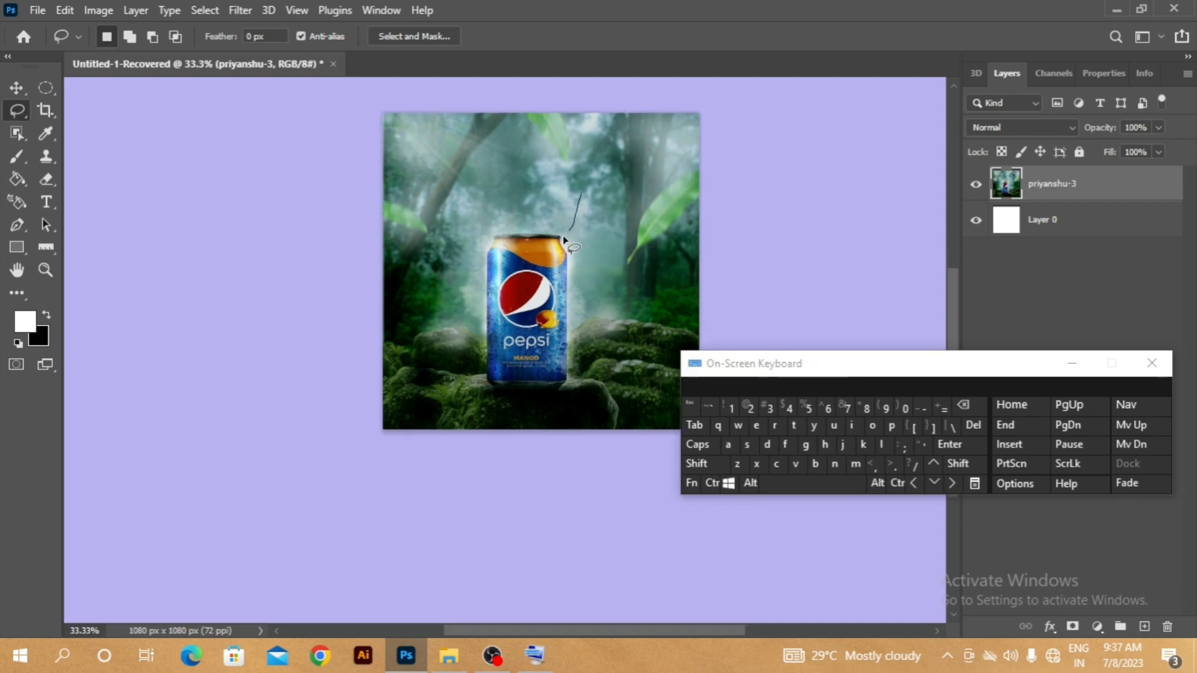
pyautogui.press('ctrl')
pyautogui.hotkey('ctrl', '+')
pyautogui.press('space')
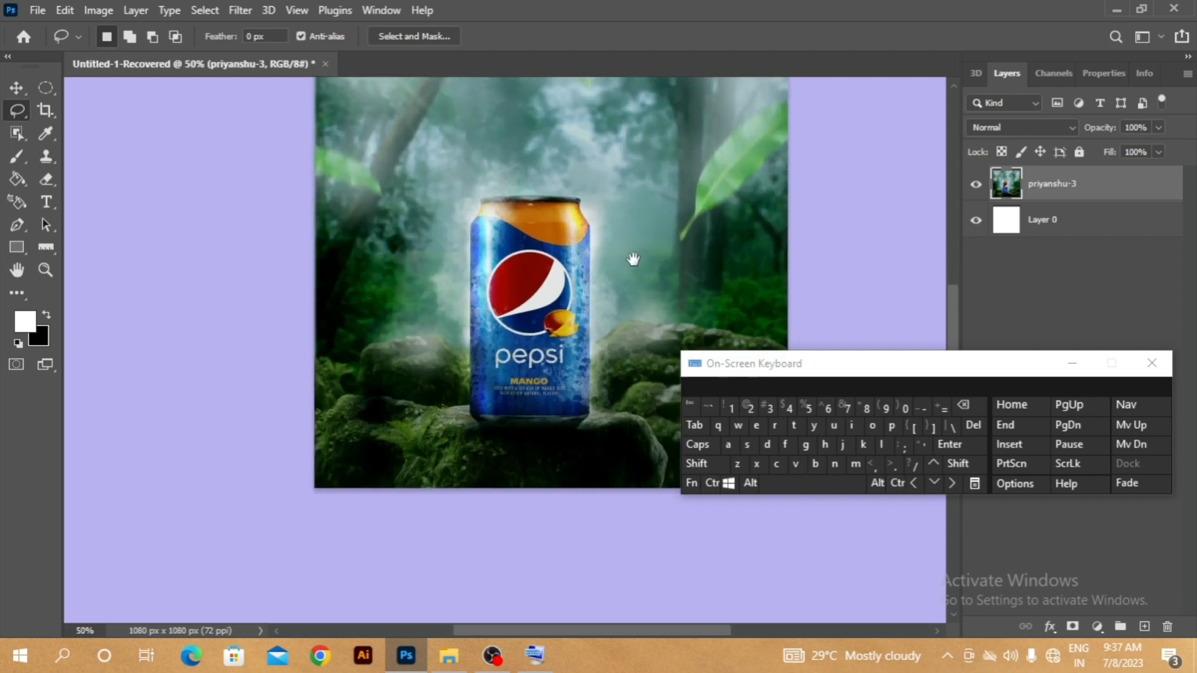
pyautogui.moveTo(632, 258); pyautogui.dragTo(603, 320)
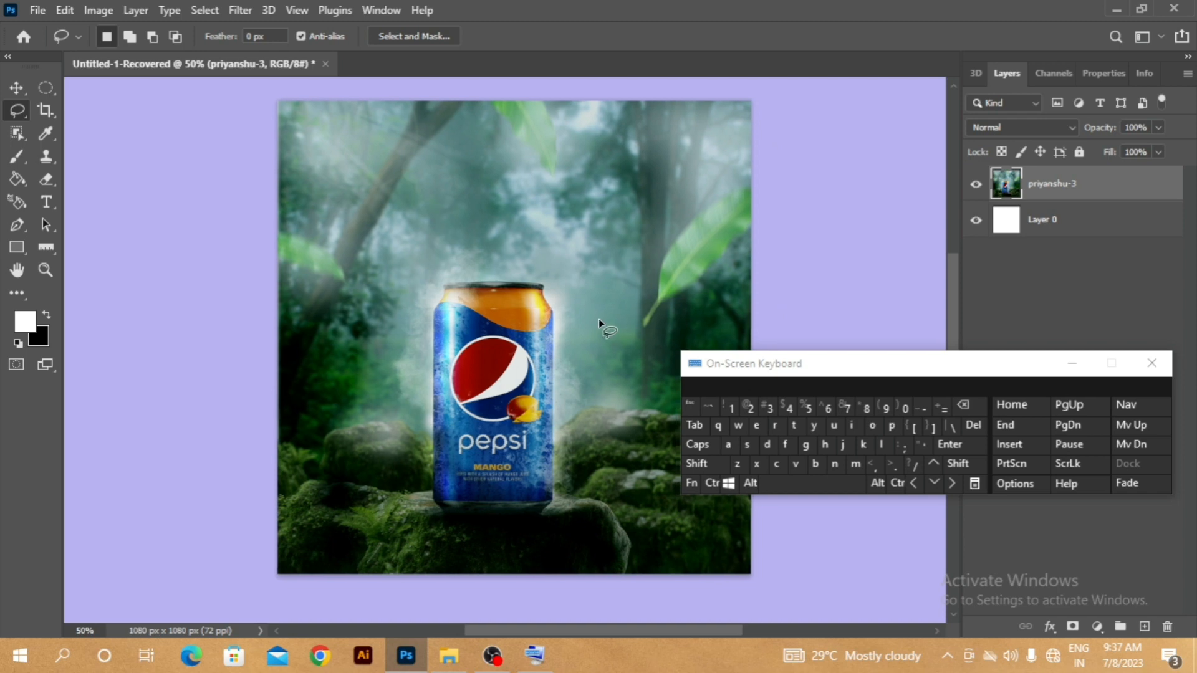
pyautogui.hotkey('ctrl', '+')
pyautogui.press('space')
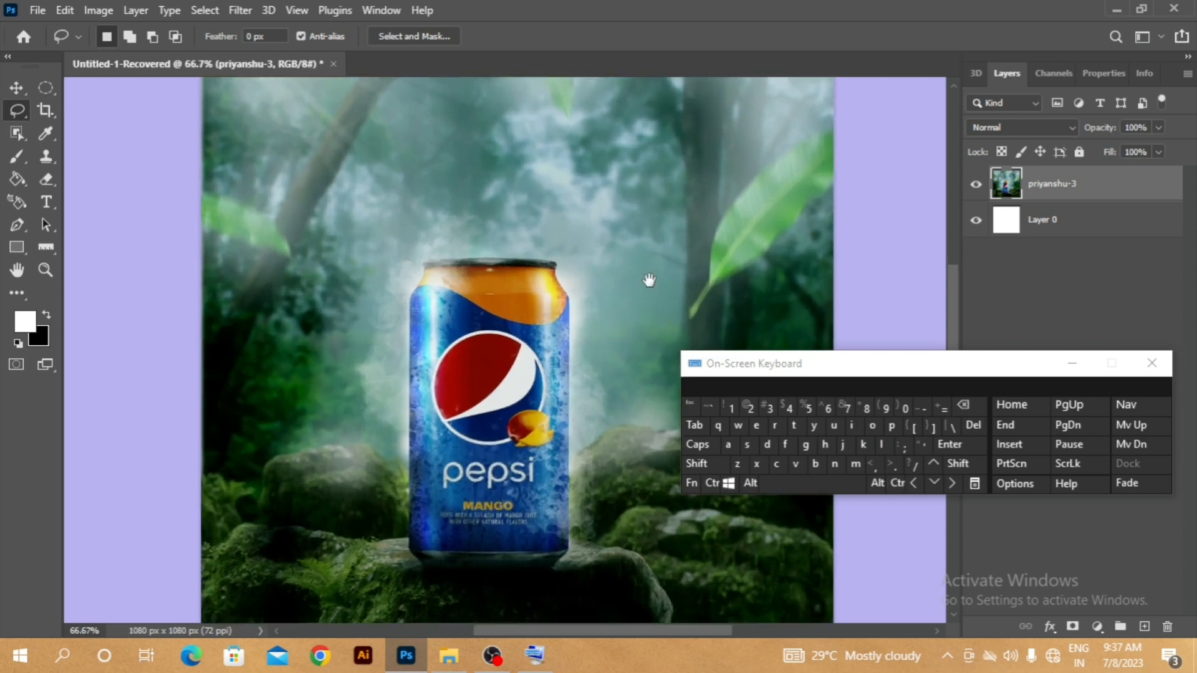
pyautogui.moveTo(649, 281); pyautogui.dragTo(625, 307)
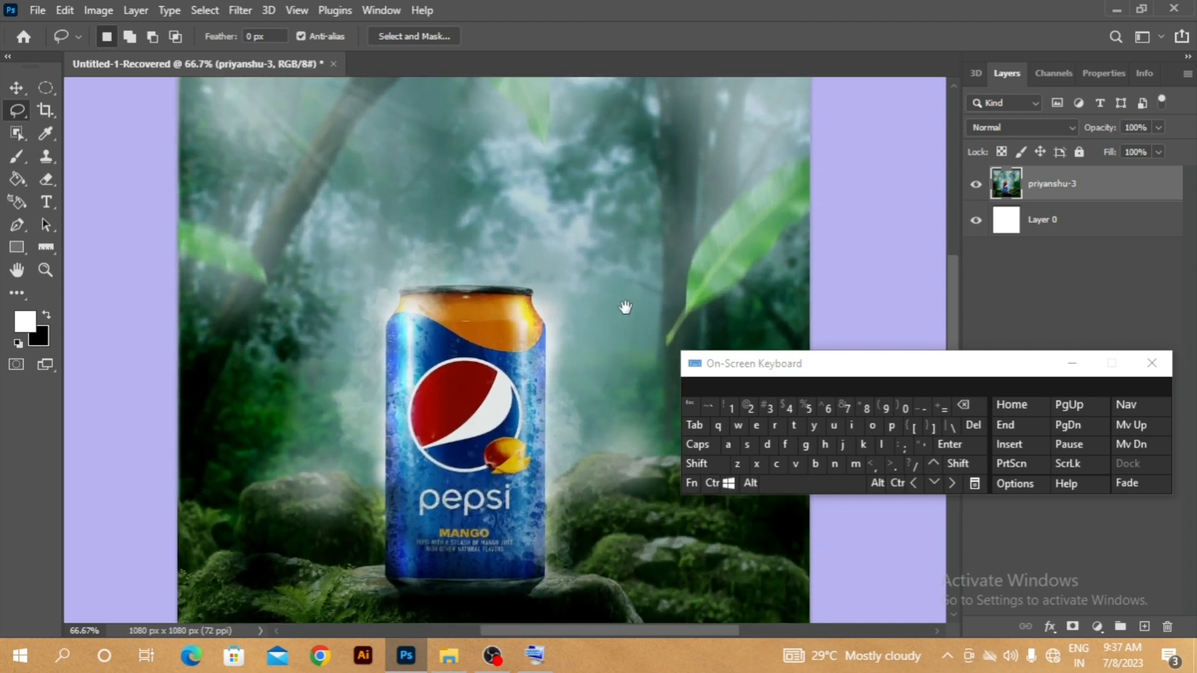
pyautogui.rightClick(25, 114)
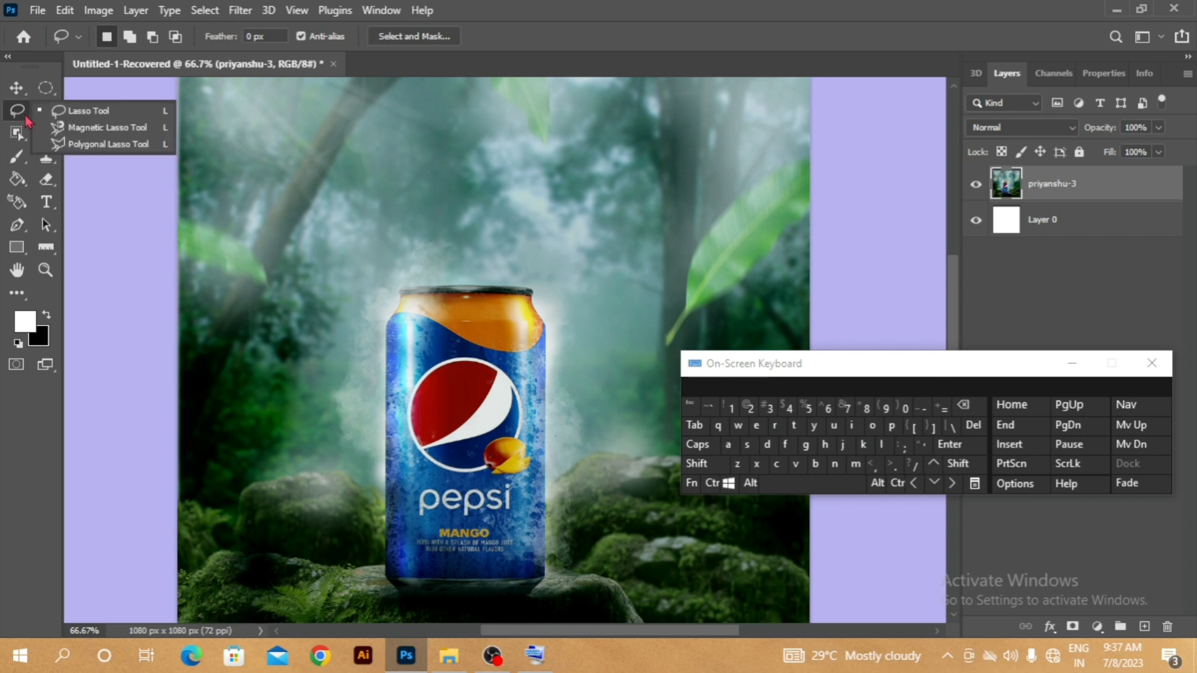
pyautogui.click(74, 128)
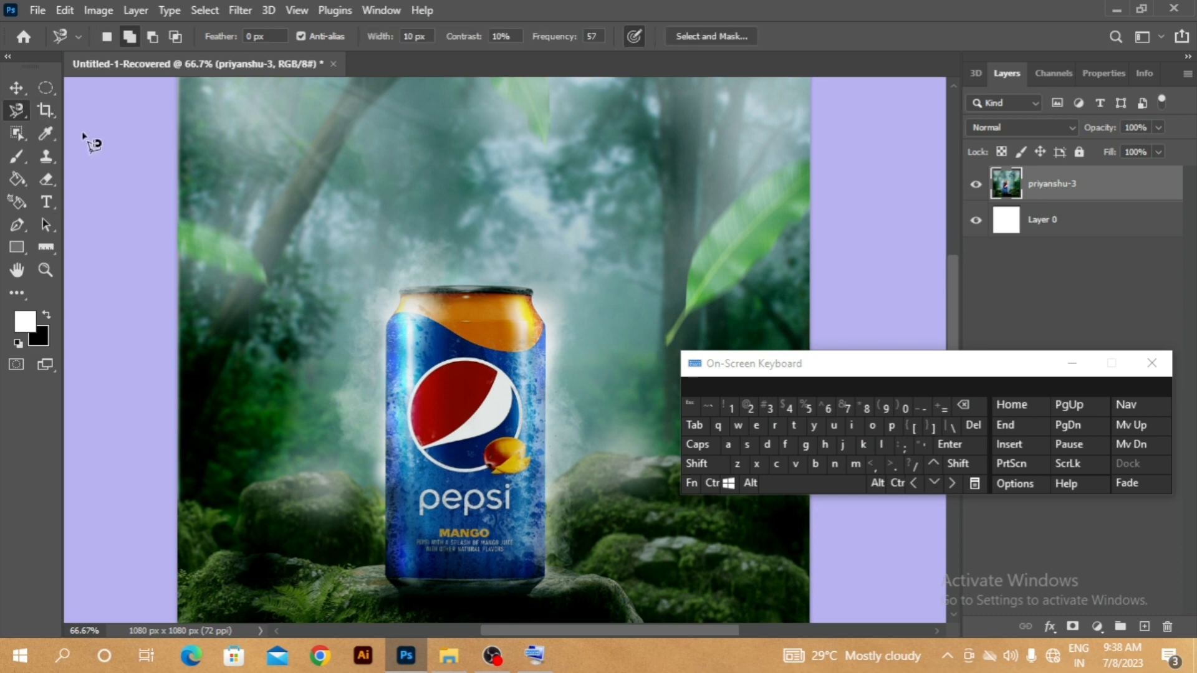
pyautogui.click(405, 299)
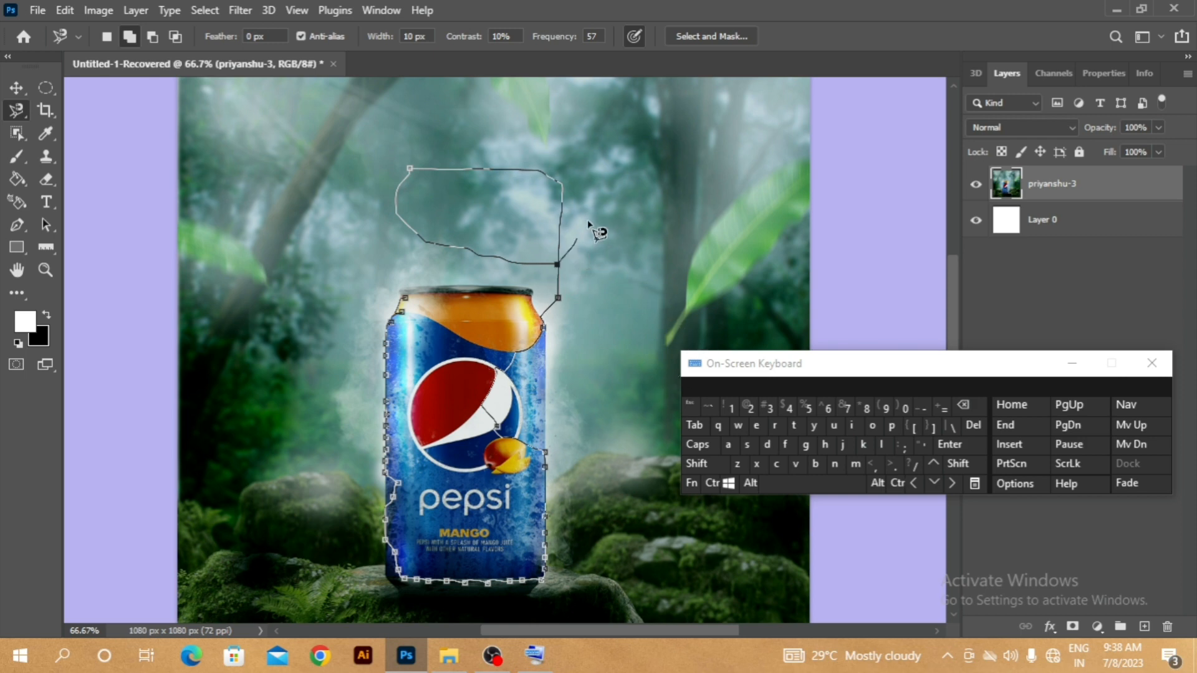
pyautogui.doubleClick(590, 180)
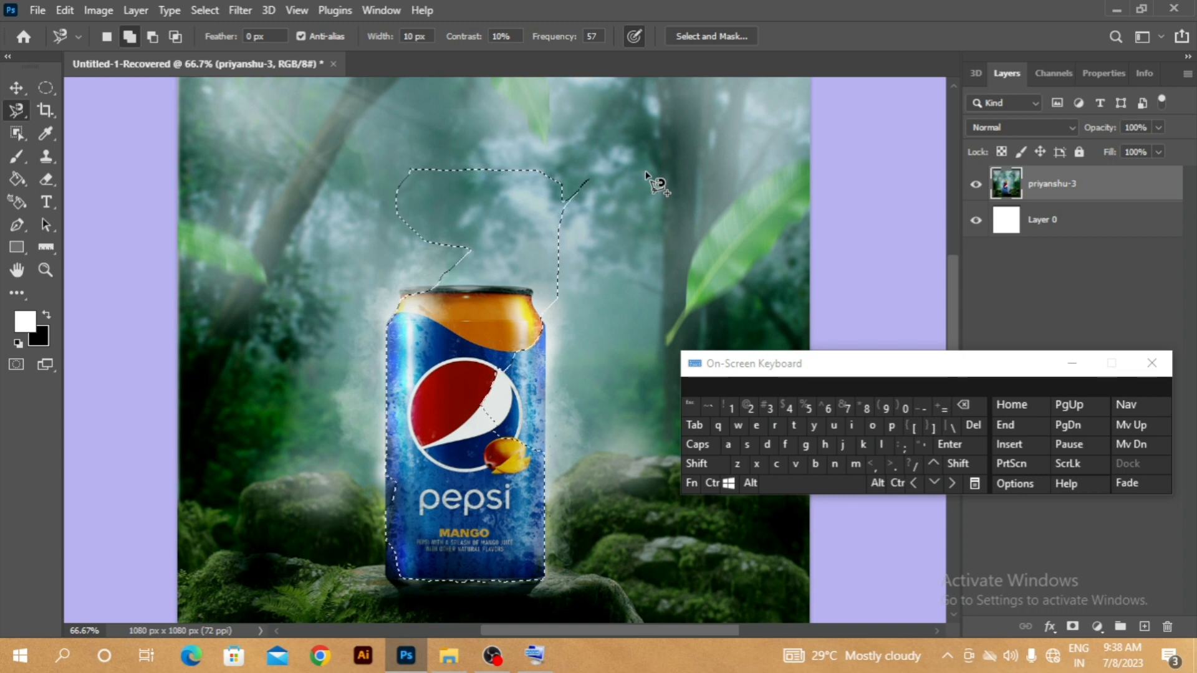
pyautogui.press('ctrl')
pyautogui.click(768, 445)
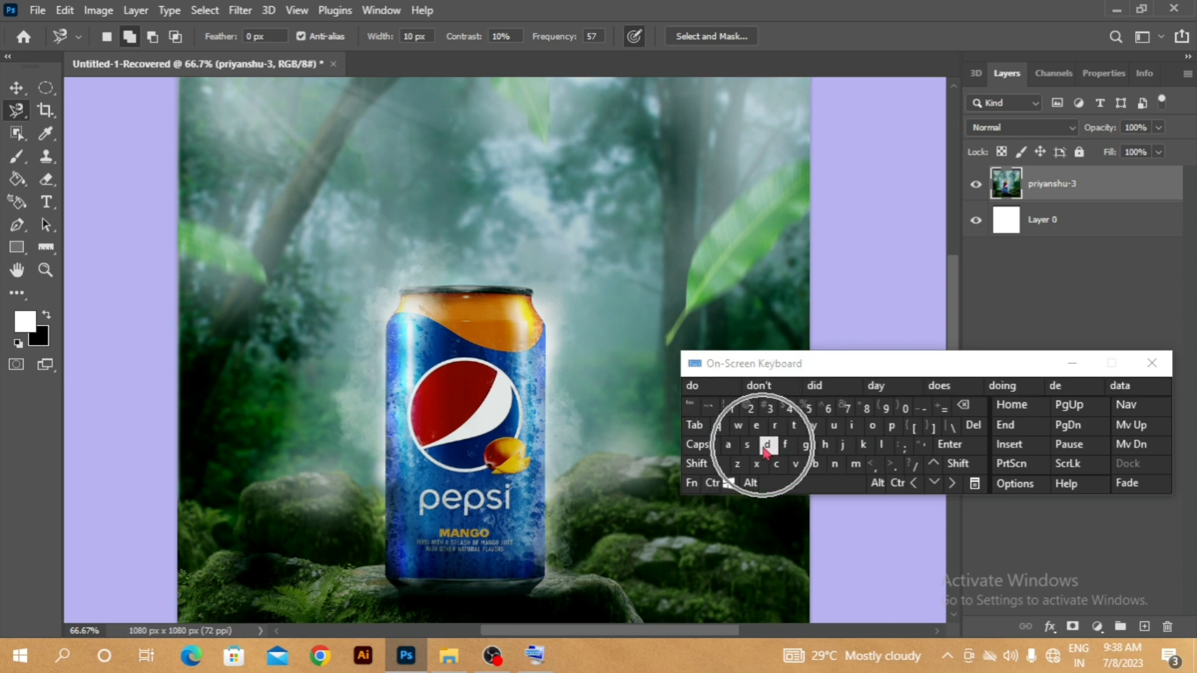
# - Select a four-sided area across the can and the background beside it with the Polygonal Lasso
pyautogui.rightClick(17, 111)
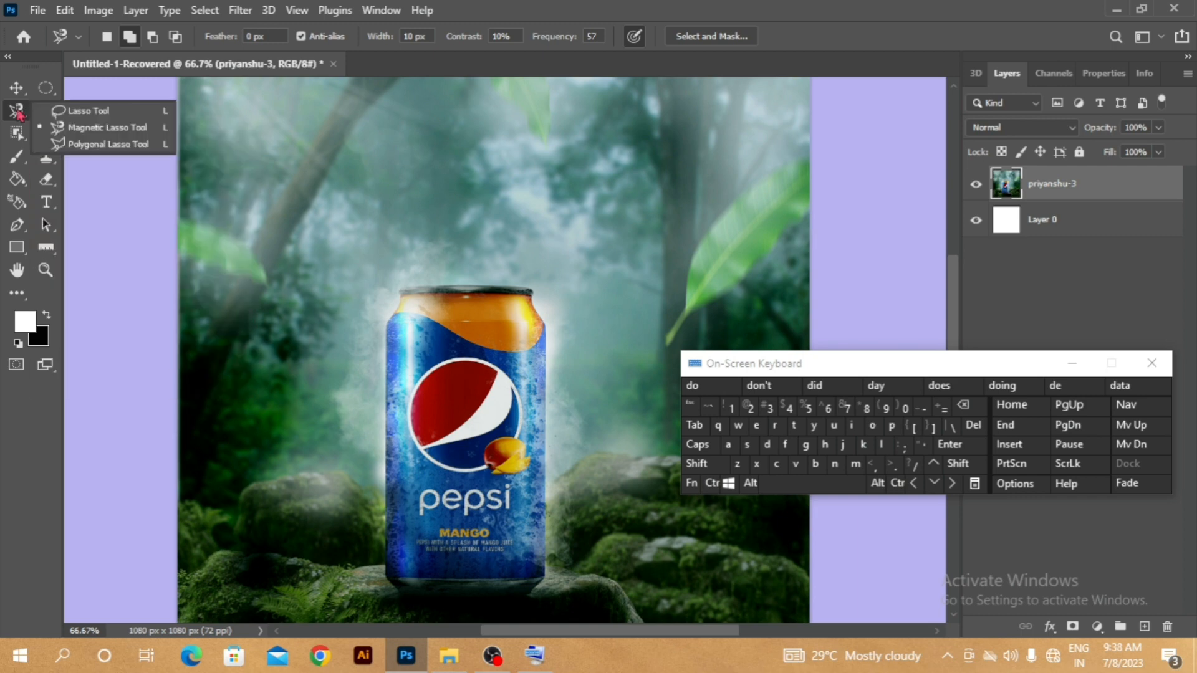
pyautogui.click(147, 148)
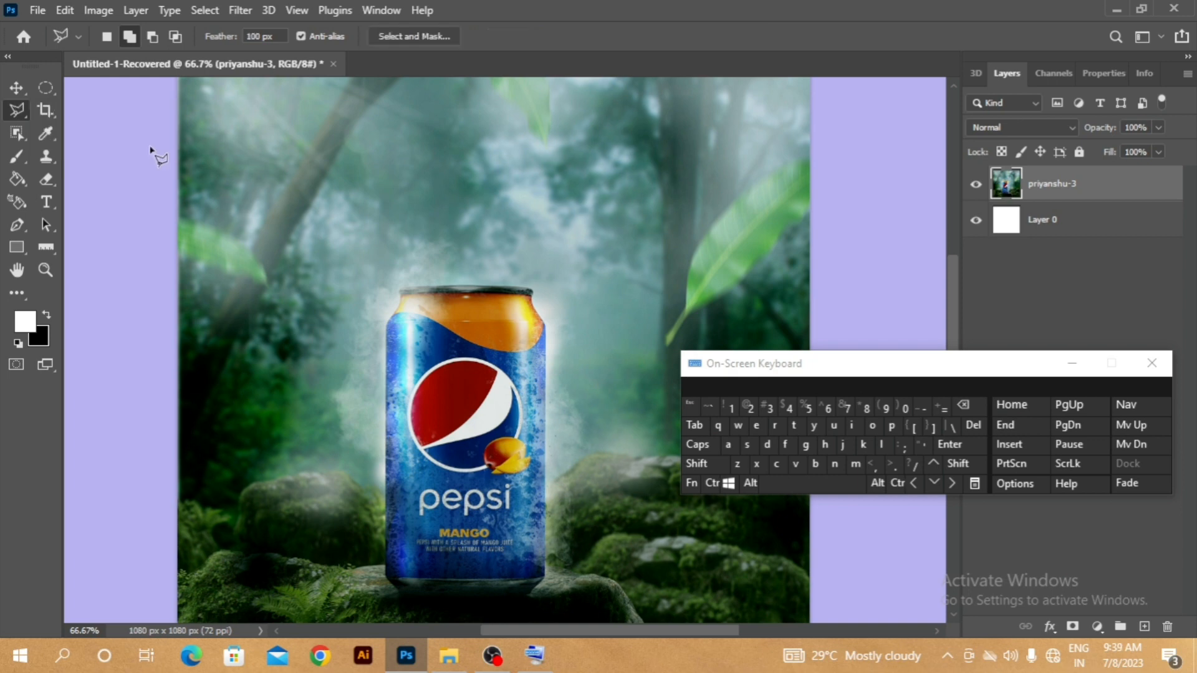
pyautogui.click(396, 363)
pyautogui.click(612, 304)
pyautogui.click(639, 440)
pyautogui.click(469, 492)
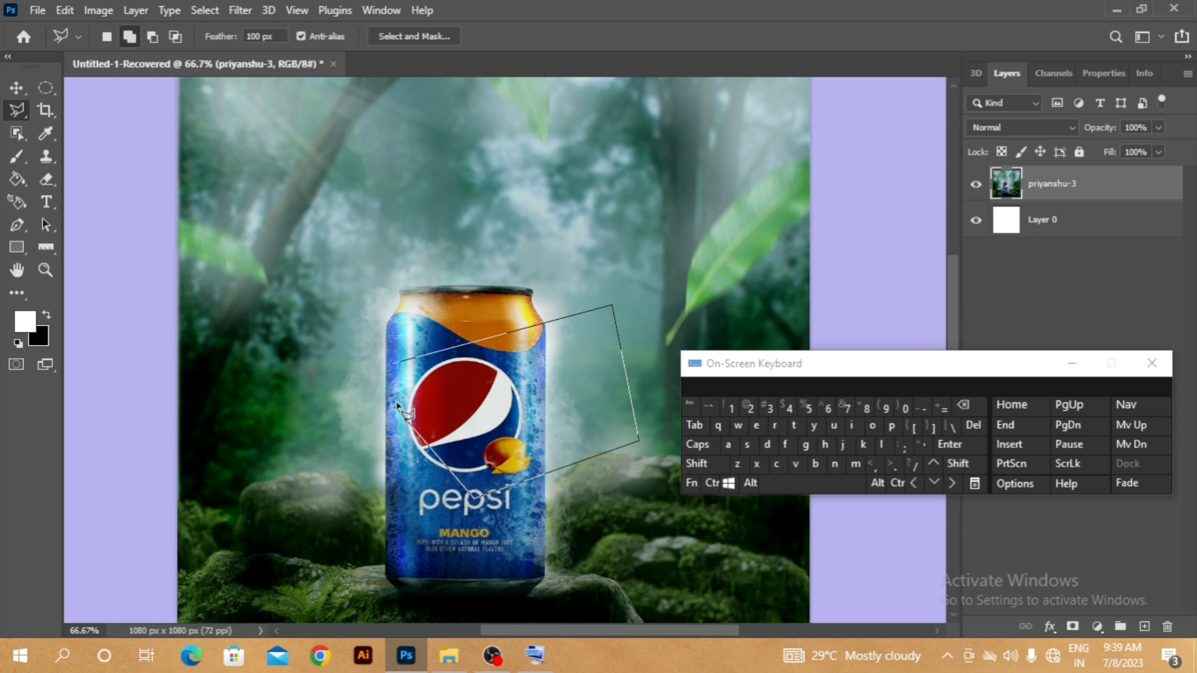
pyautogui.click(396, 364)
# - Add a larger polygonal area around the upper part of the can to the selection, and deselect everything
pyautogui.click(592, 248)
pyautogui.click(230, 353)
pyautogui.click(521, 516)
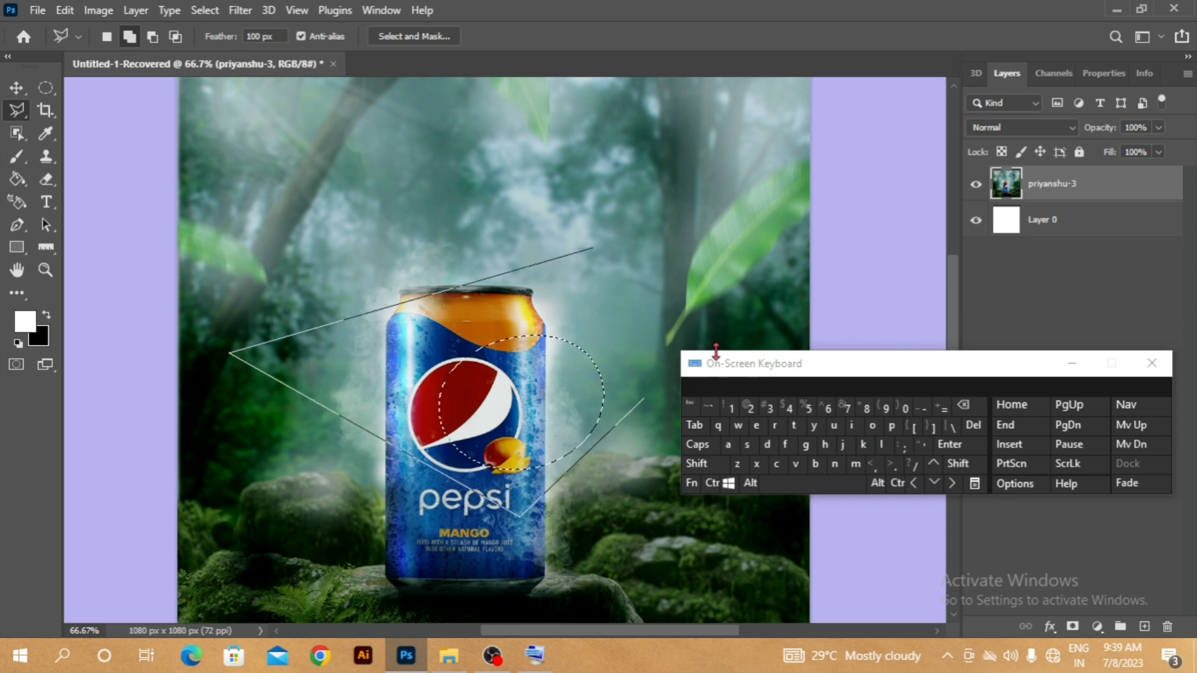
pyautogui.click(702, 325)
pyautogui.click(651, 252)
pyautogui.click(570, 234)
pyautogui.click(593, 248)
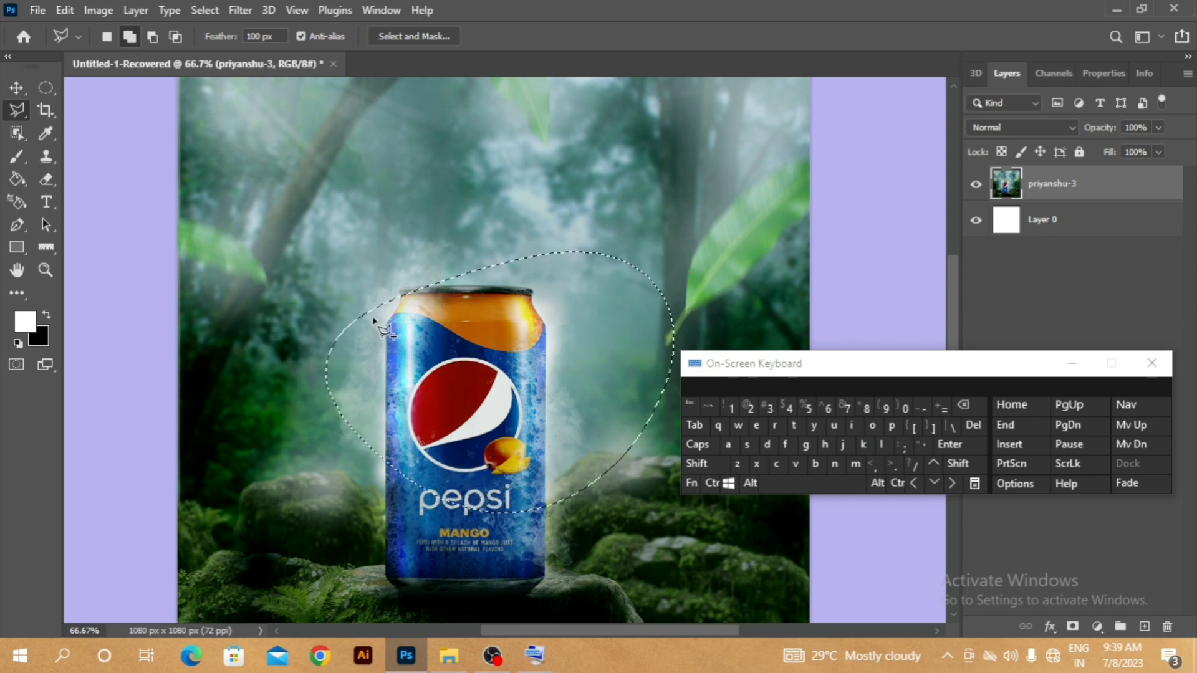
pyautogui.hotkey('ctrl', 'd')
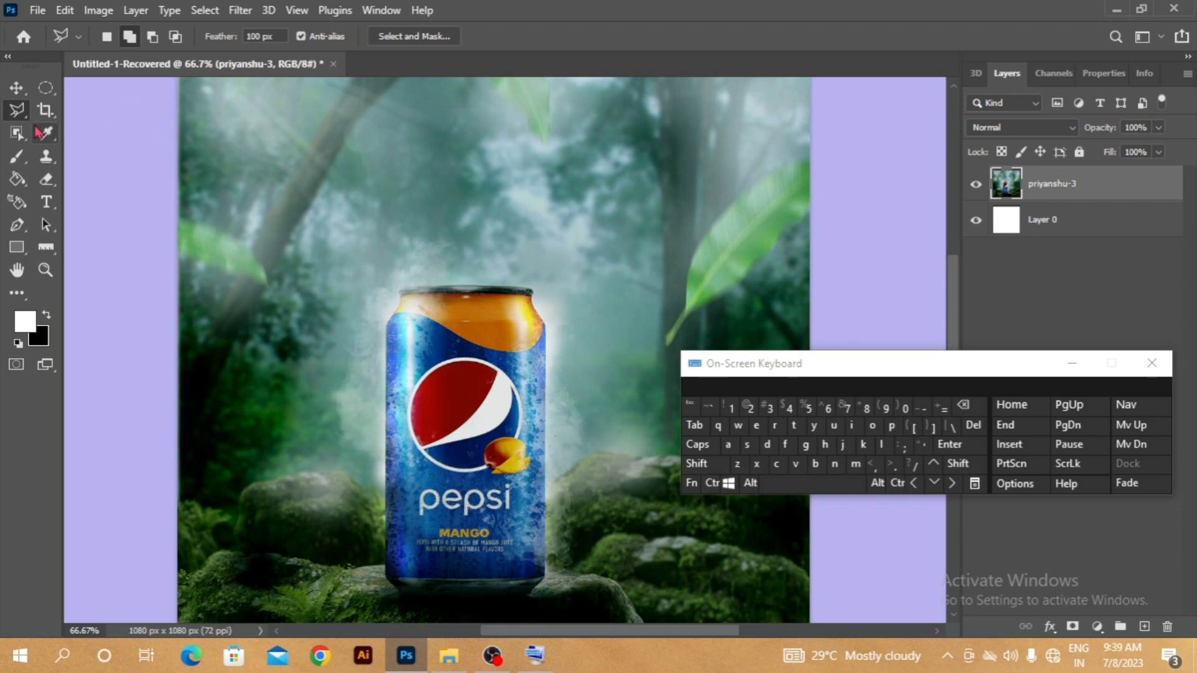
# - Select the can with the Object Selection tool by framing it in a rectangle, and deselect
pyautogui.click(17, 140)
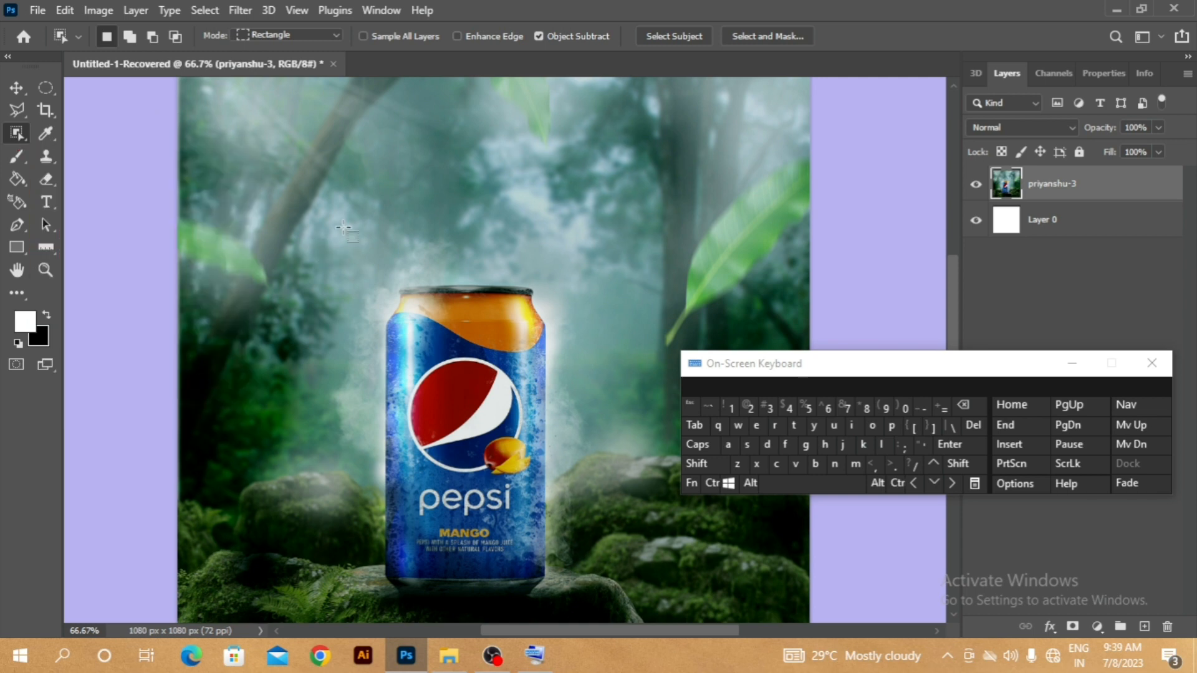
pyautogui.moveTo(320, 180); pyautogui.dragTo(615, 602)
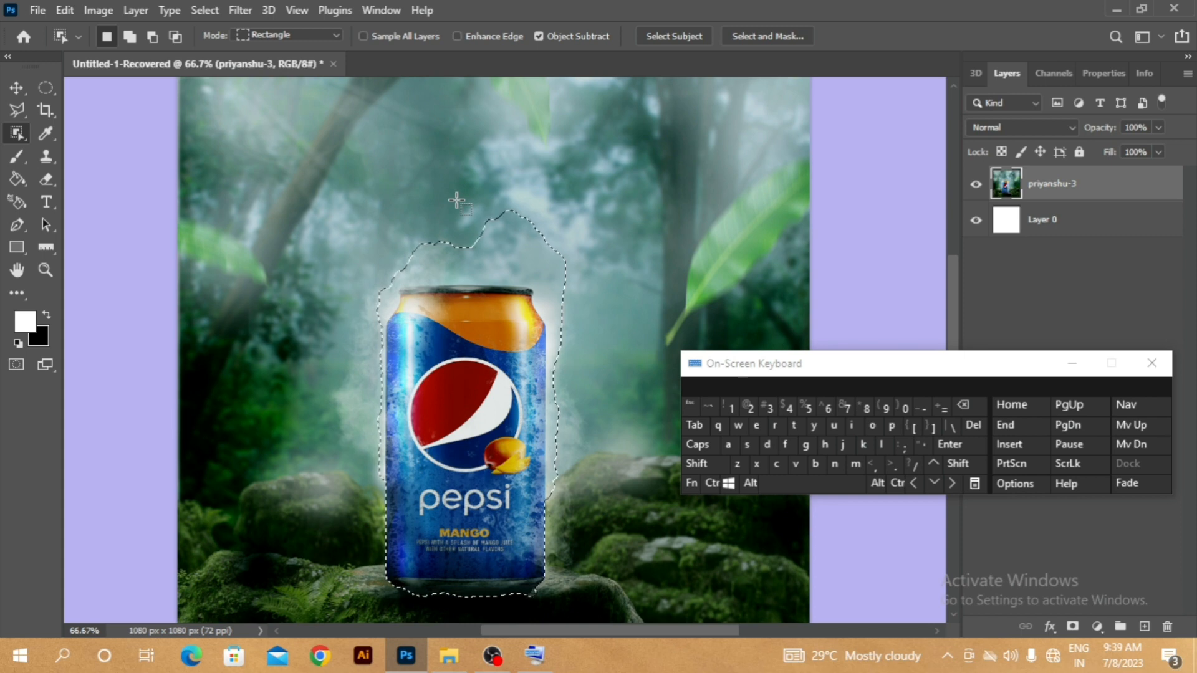
pyautogui.press('alt')
pyautogui.press('ctrl')
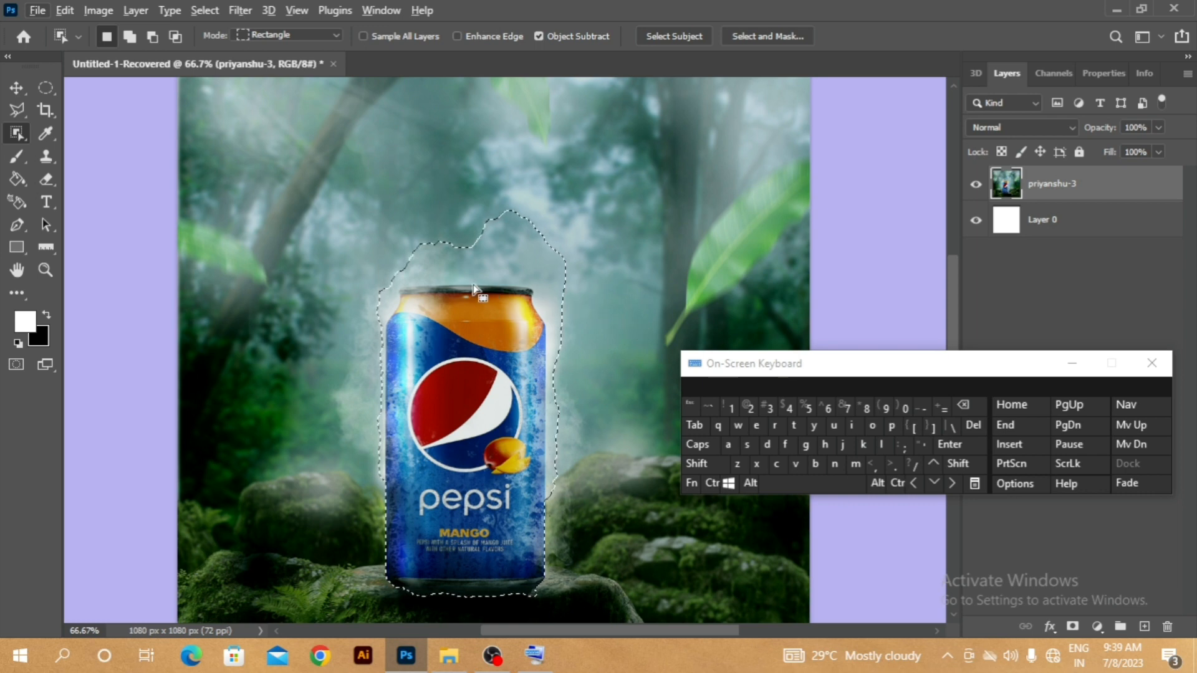
pyautogui.press('ctrl')
pyautogui.click(776, 443)
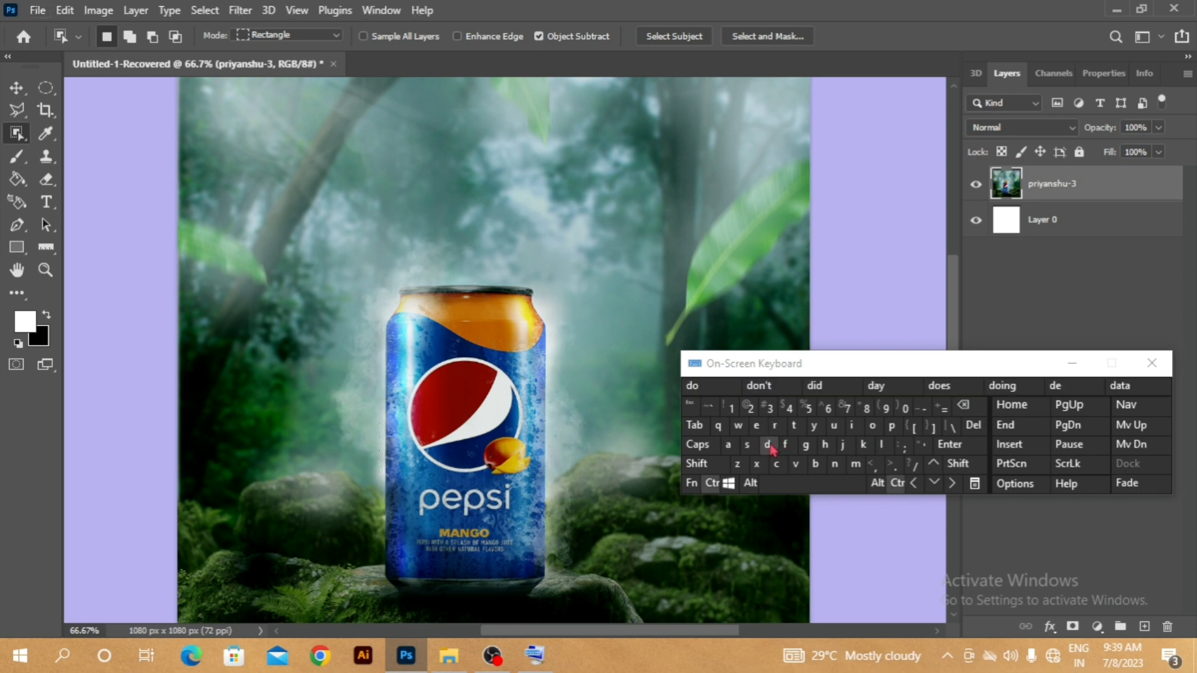
# - Select the can's blue body and orange top by brushing over them with the Quick Selection tool
pyautogui.rightClick(17, 133)
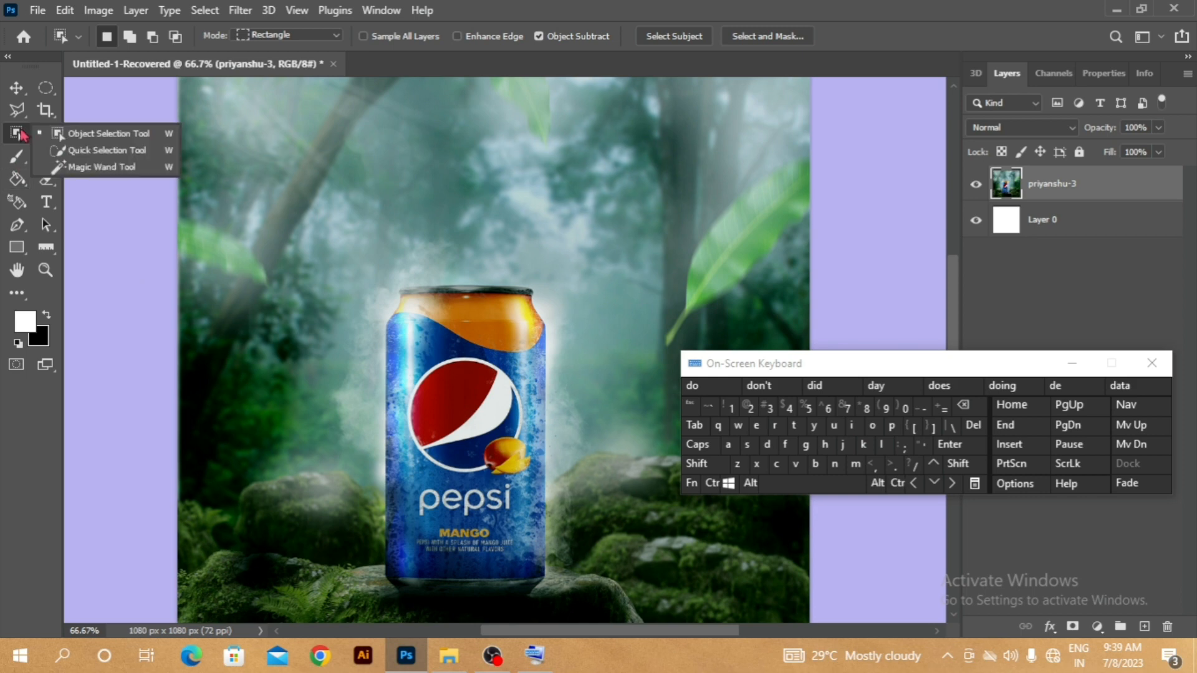
pyautogui.click(92, 157)
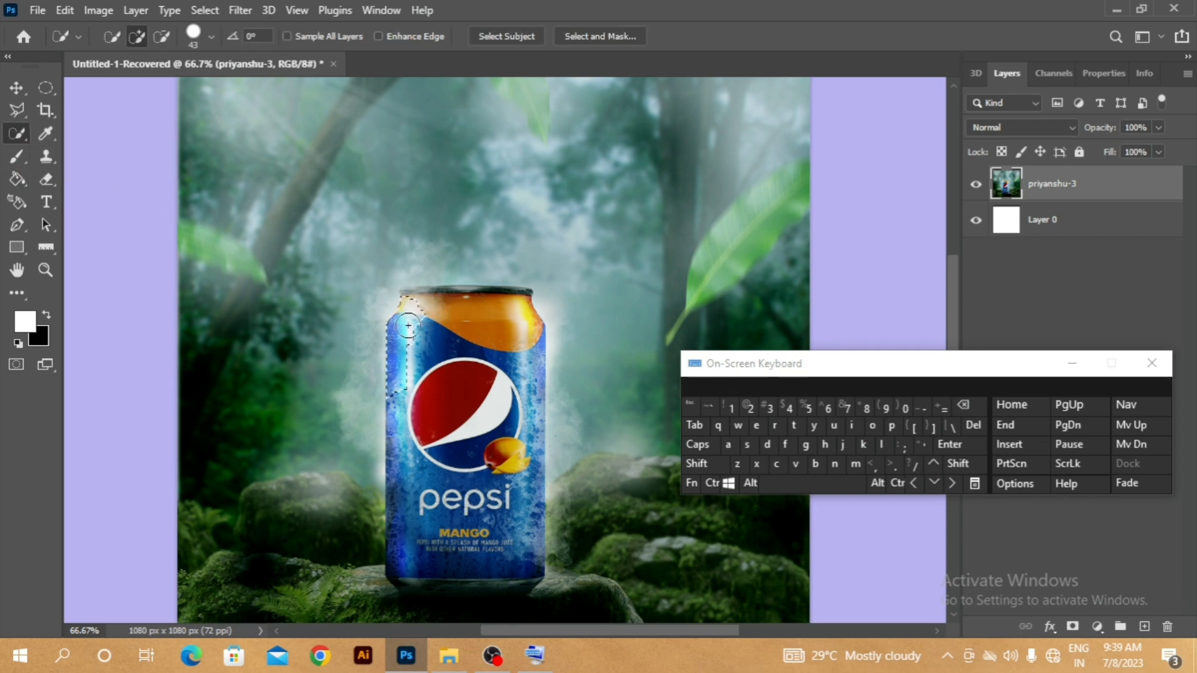
pyautogui.moveTo(408, 324)
pyautogui.mouseDown()
pyautogui.moveTo(492, 379)
pyautogui.moveTo(500, 432)
pyautogui.moveTo(470, 505)
pyautogui.moveTo(513, 527)
pyautogui.mouseUp()
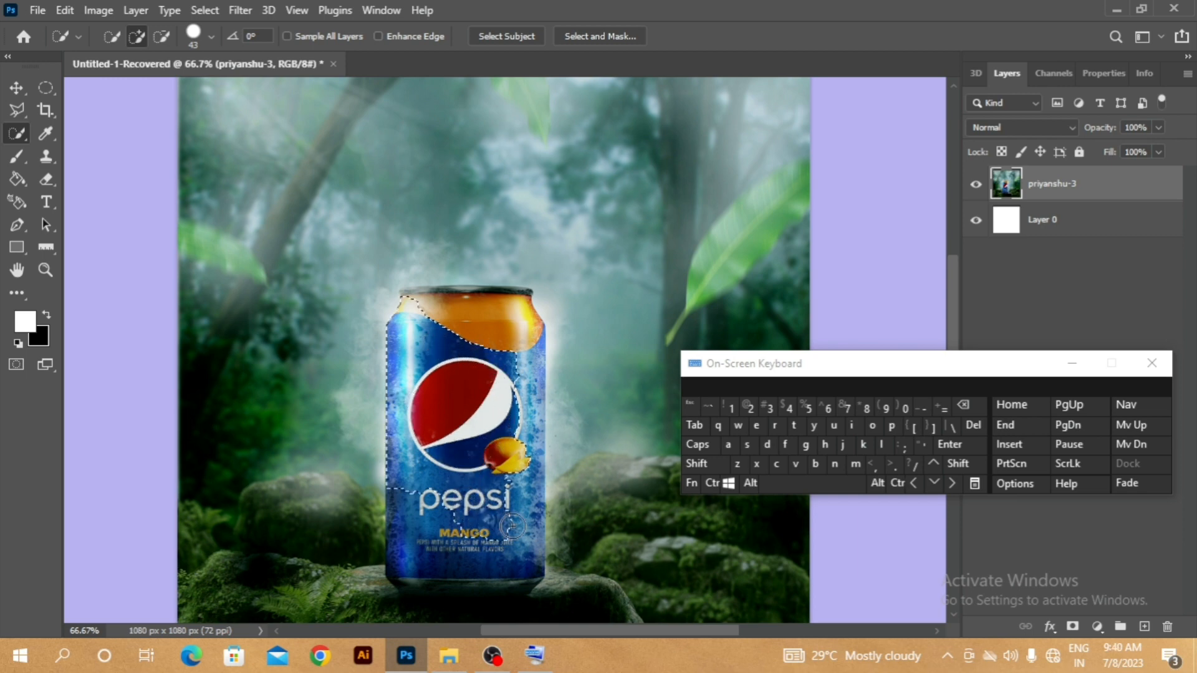
pyautogui.moveTo(502, 472); pyautogui.dragTo(511, 385)
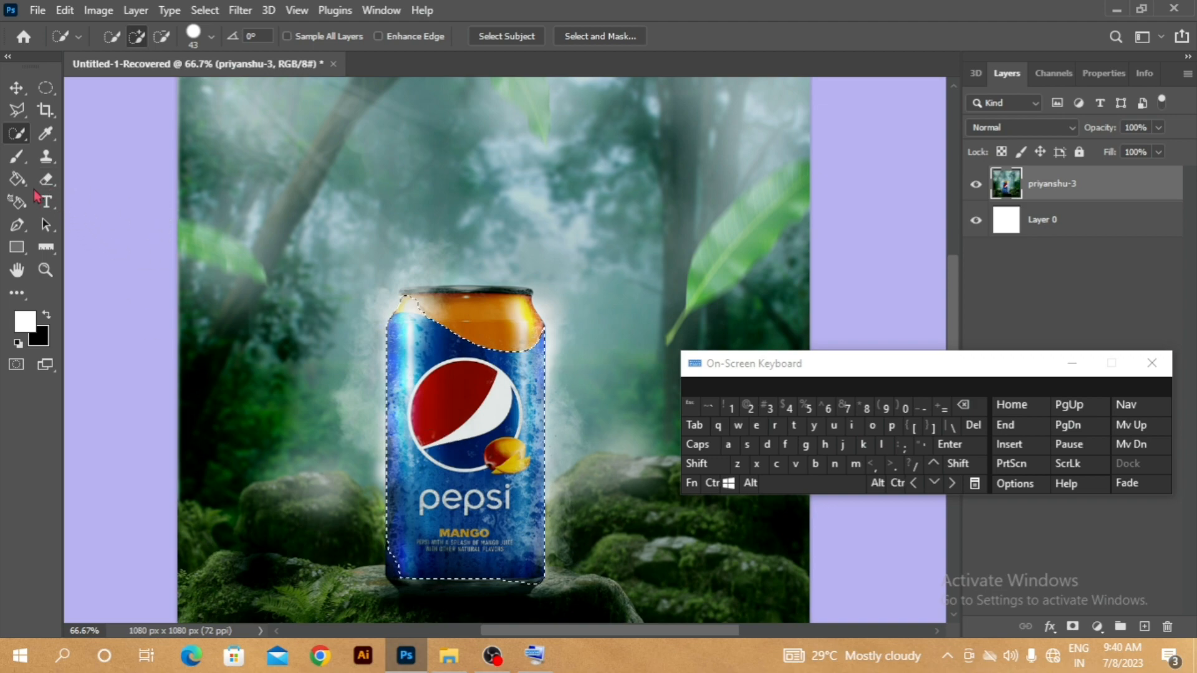
pyautogui.rightClick(16, 133)
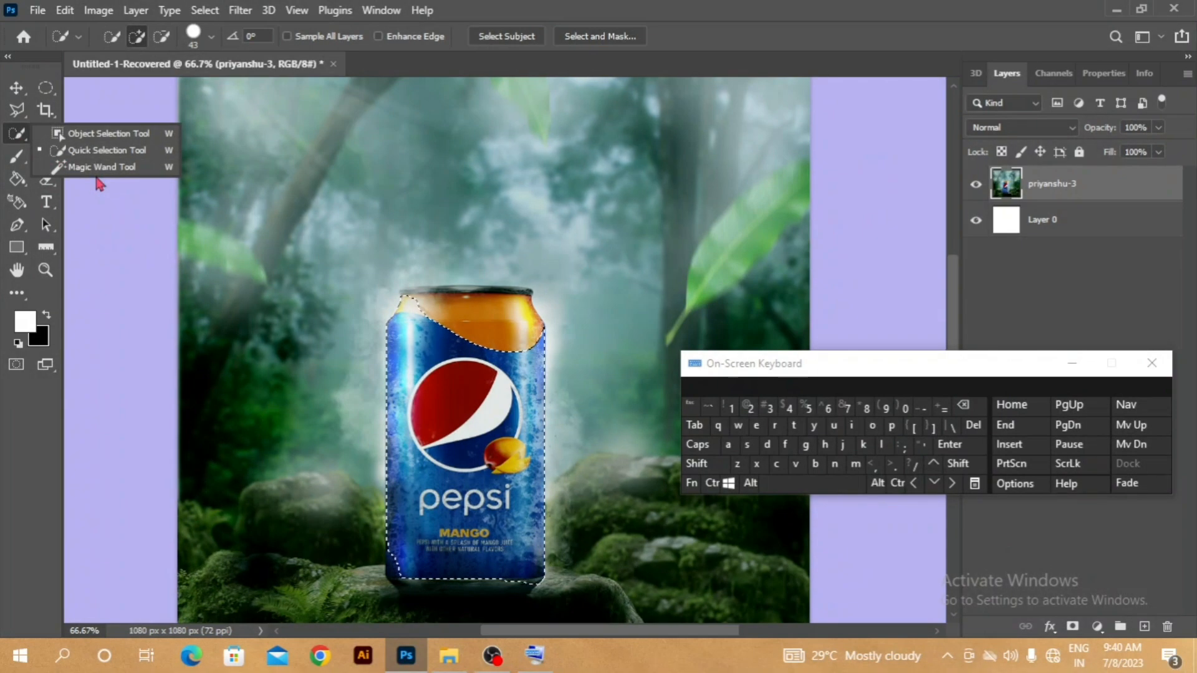
pyautogui.click(125, 150)
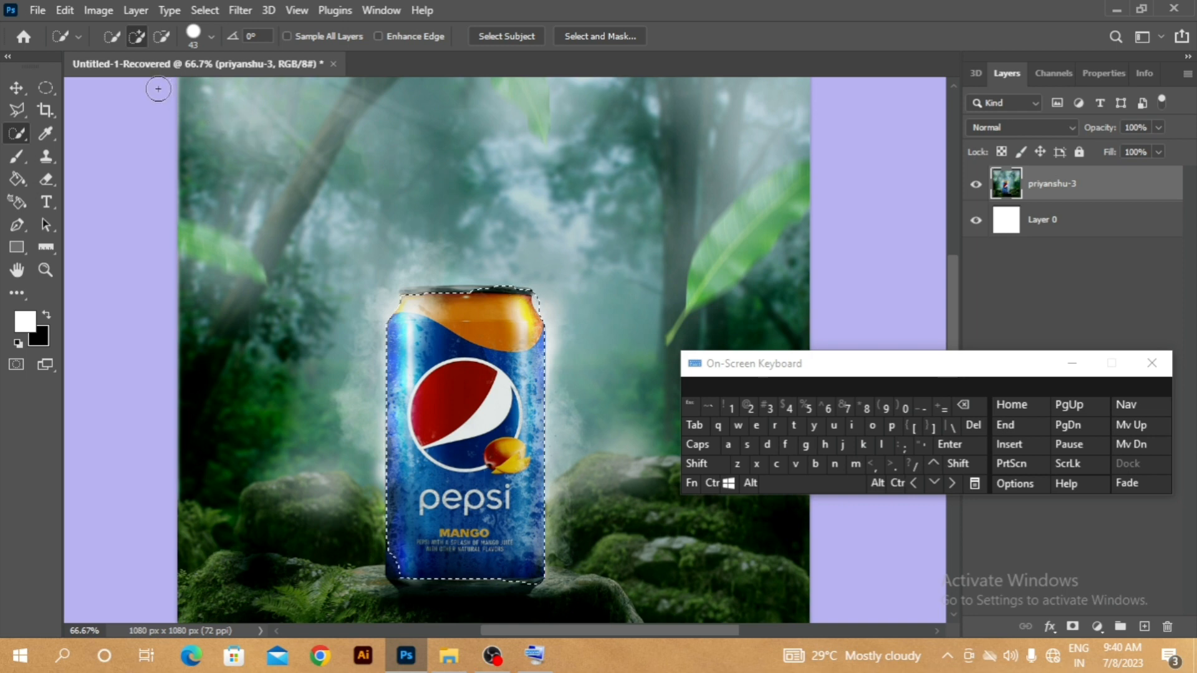
# - Add the orange top's color areas and the large green leaf to the selection with the Magic Wand, and deselect
pyautogui.rightClick(19, 143)
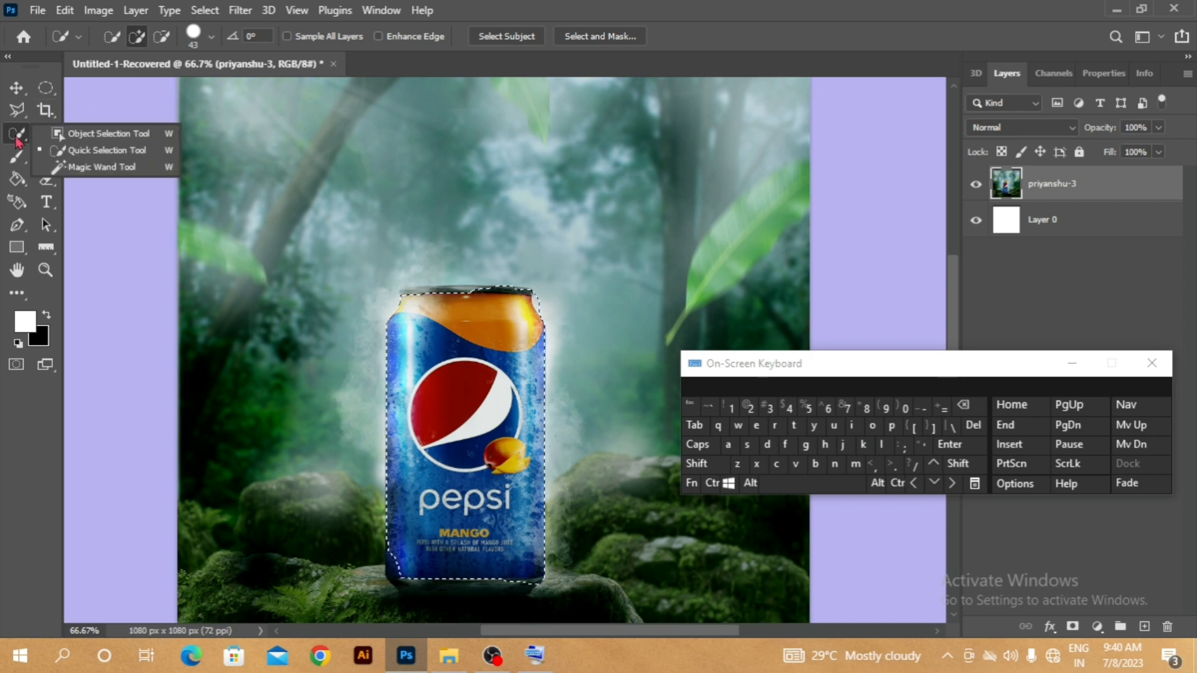
pyautogui.click(103, 174)
pyautogui.press('ctrl')
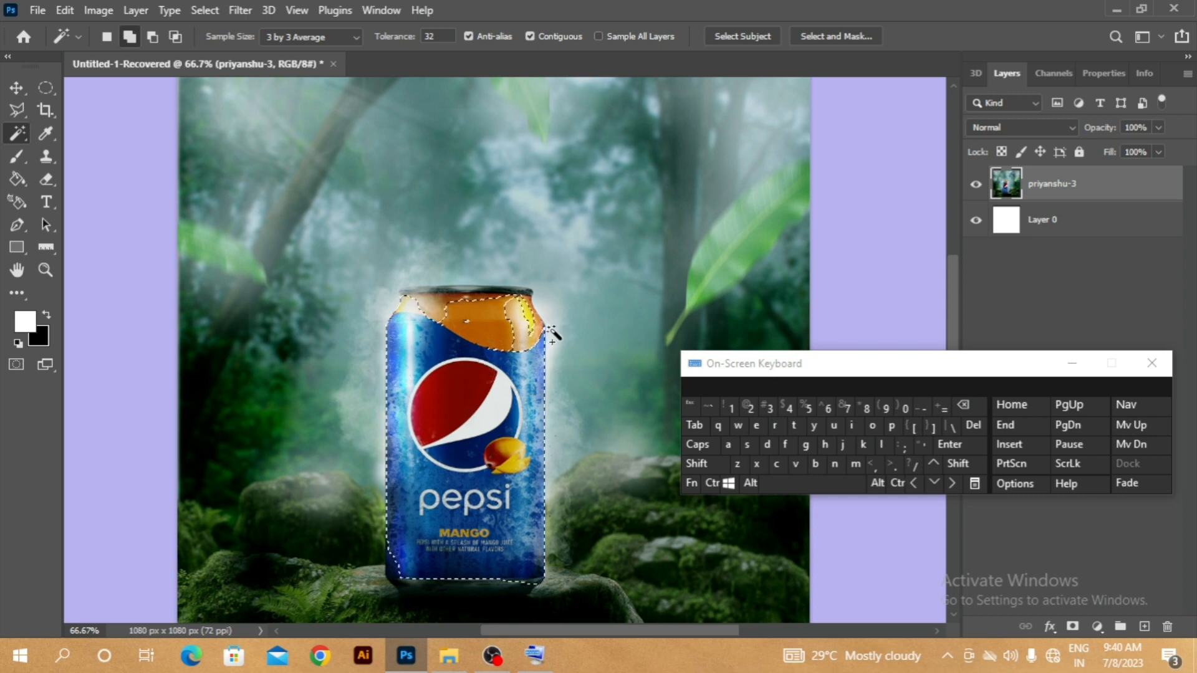
pyautogui.click(734, 265)
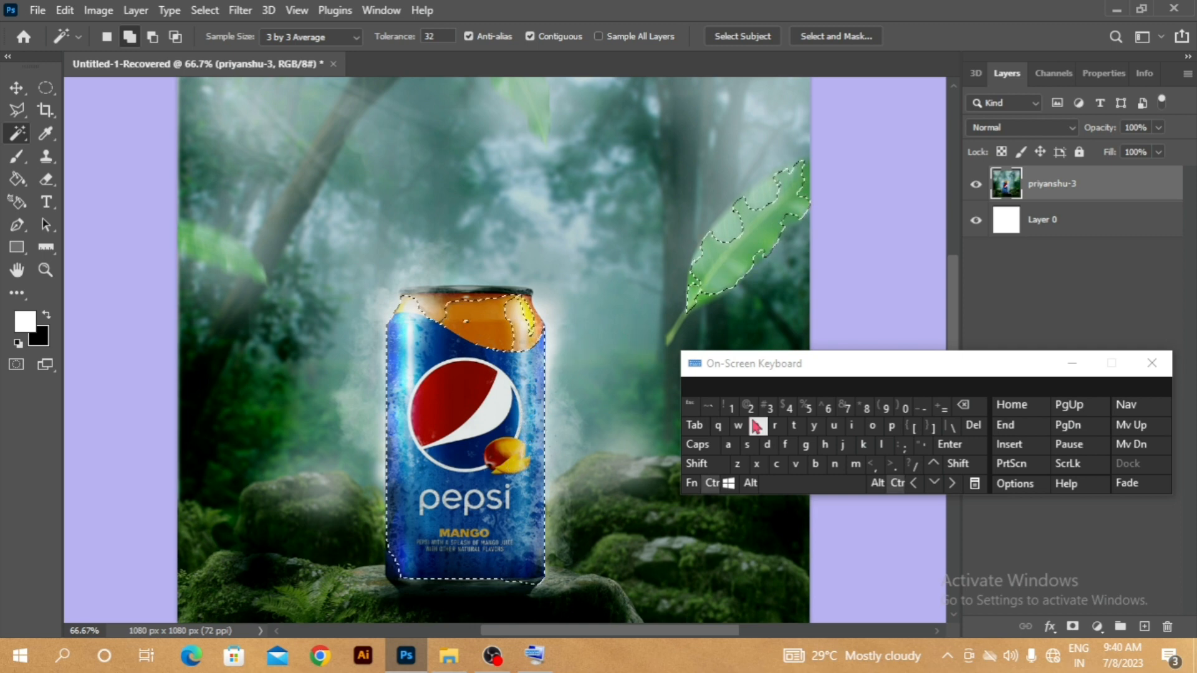
pyautogui.click(767, 445)
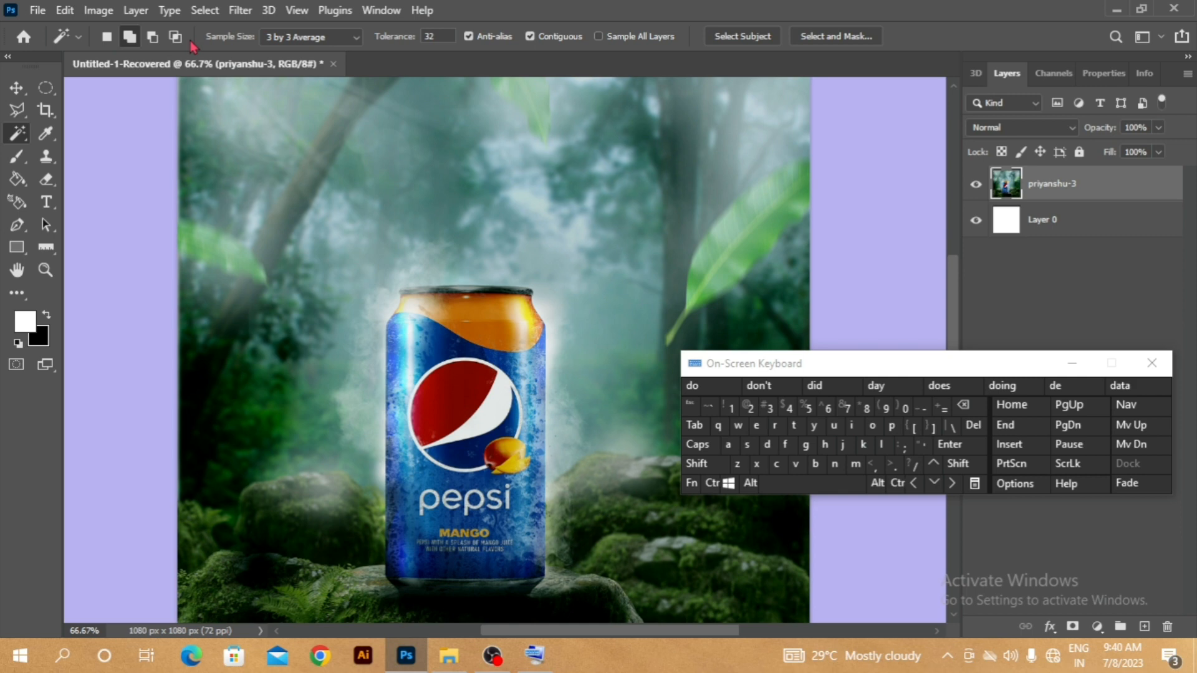
# - Start a new Quick Selection on the background at the image's upper left and extend it across the background at the upper right
pyautogui.rightClick(24, 136)
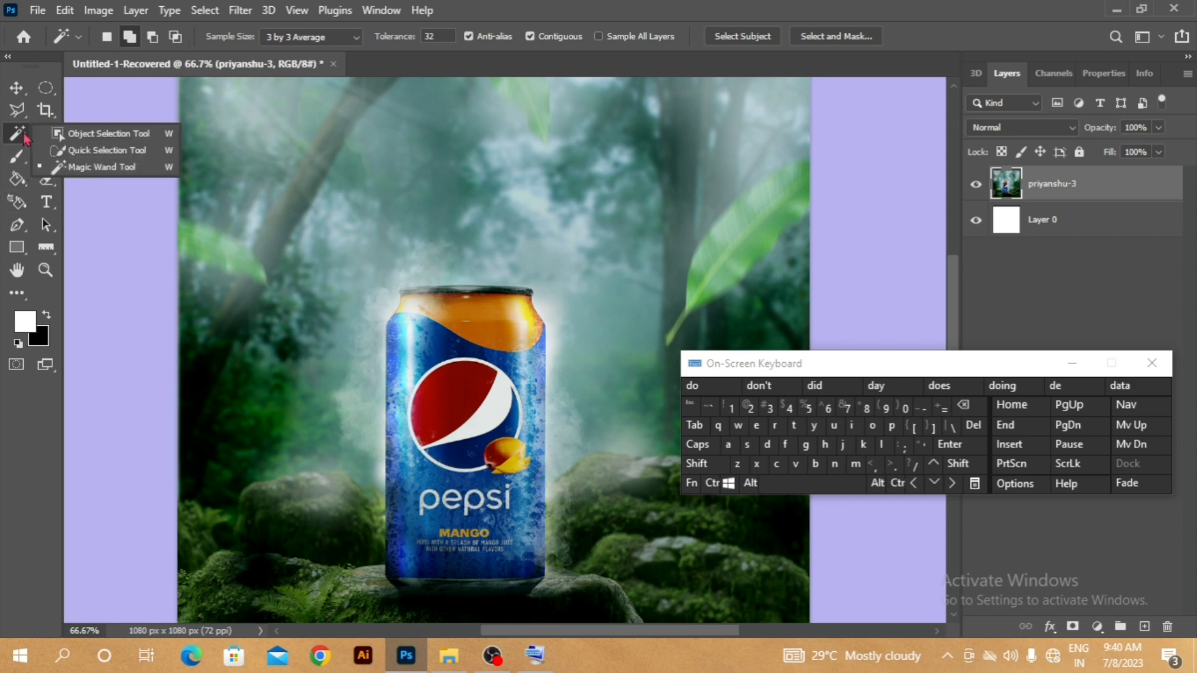
pyautogui.click(57, 150)
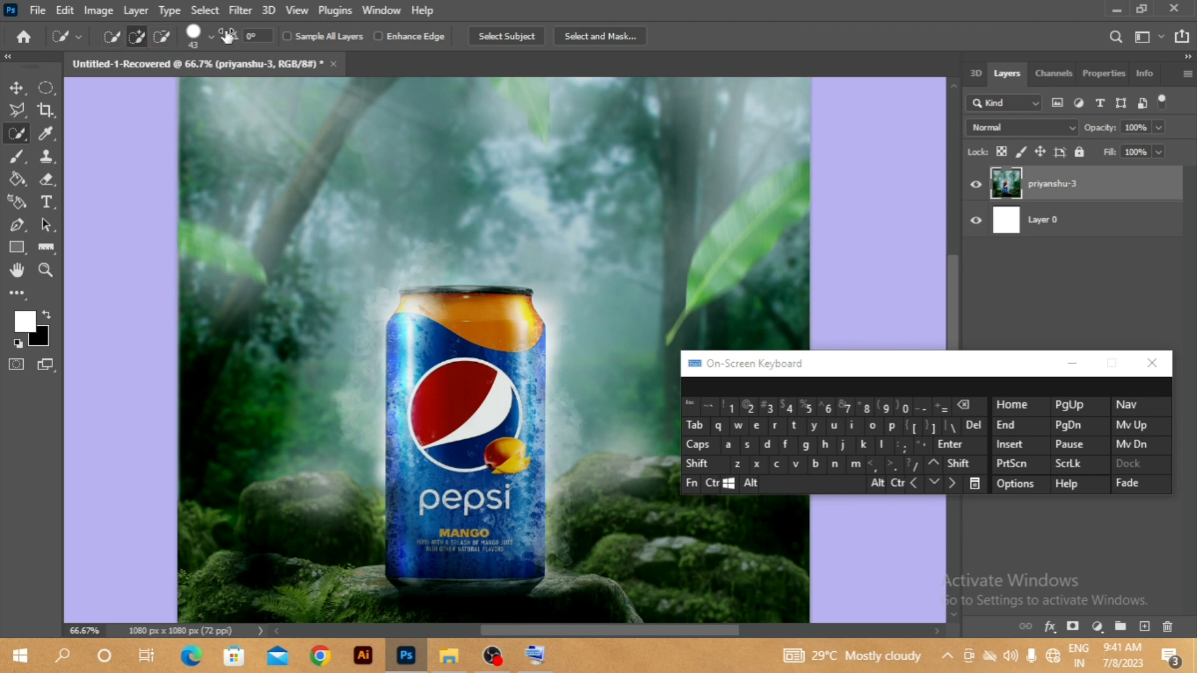
pyautogui.click(110, 39)
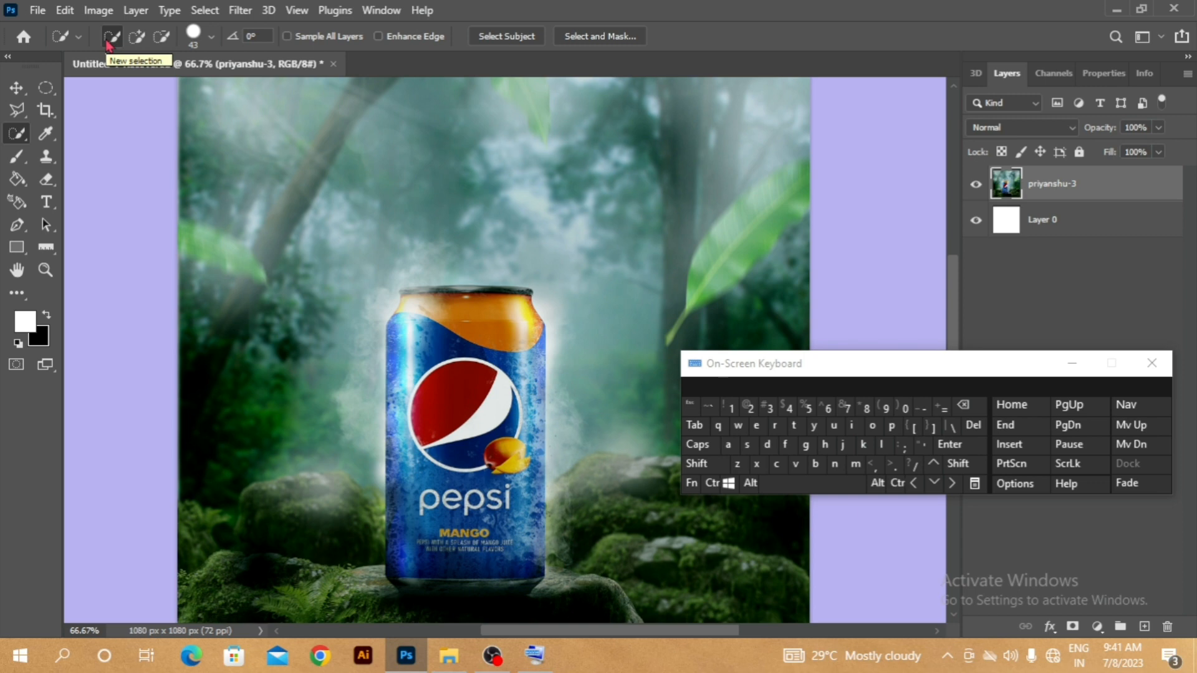
pyautogui.moveTo(245, 102)
pyautogui.mouseDown()
pyautogui.moveTo(275, 136)
pyautogui.moveTo(245, 127)
pyautogui.moveTo(323, 189)
pyautogui.moveTo(303, 213)
pyautogui.mouseUp()
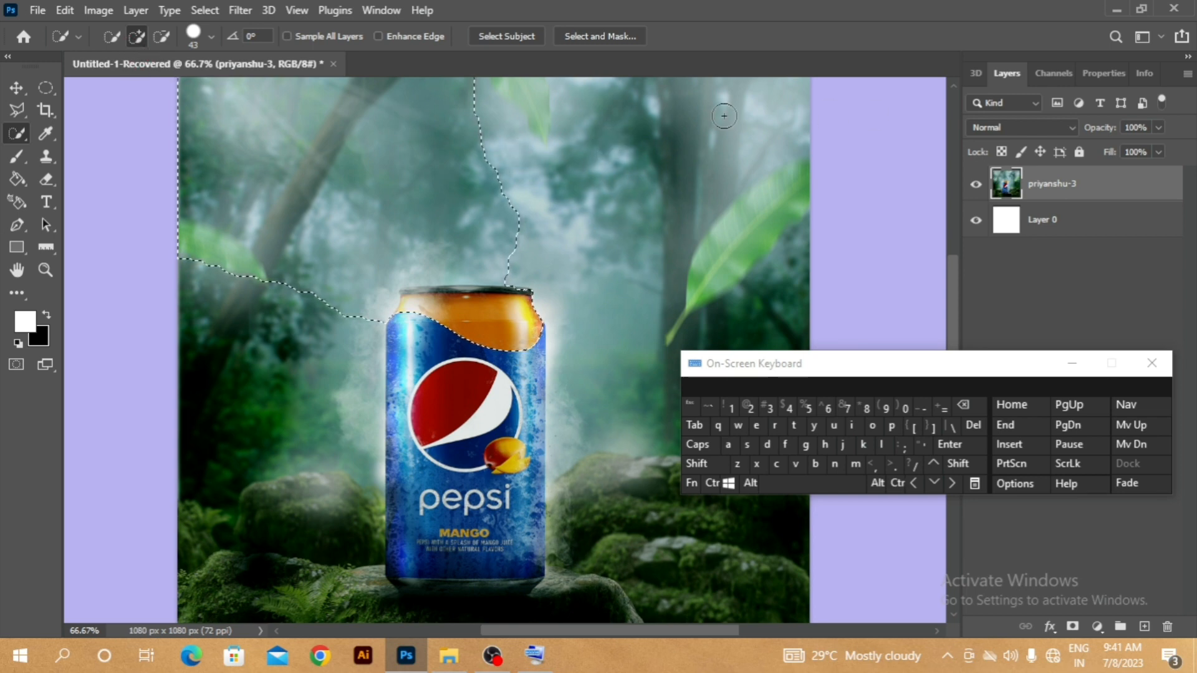
pyautogui.moveTo(736, 109); pyautogui.dragTo(693, 163)
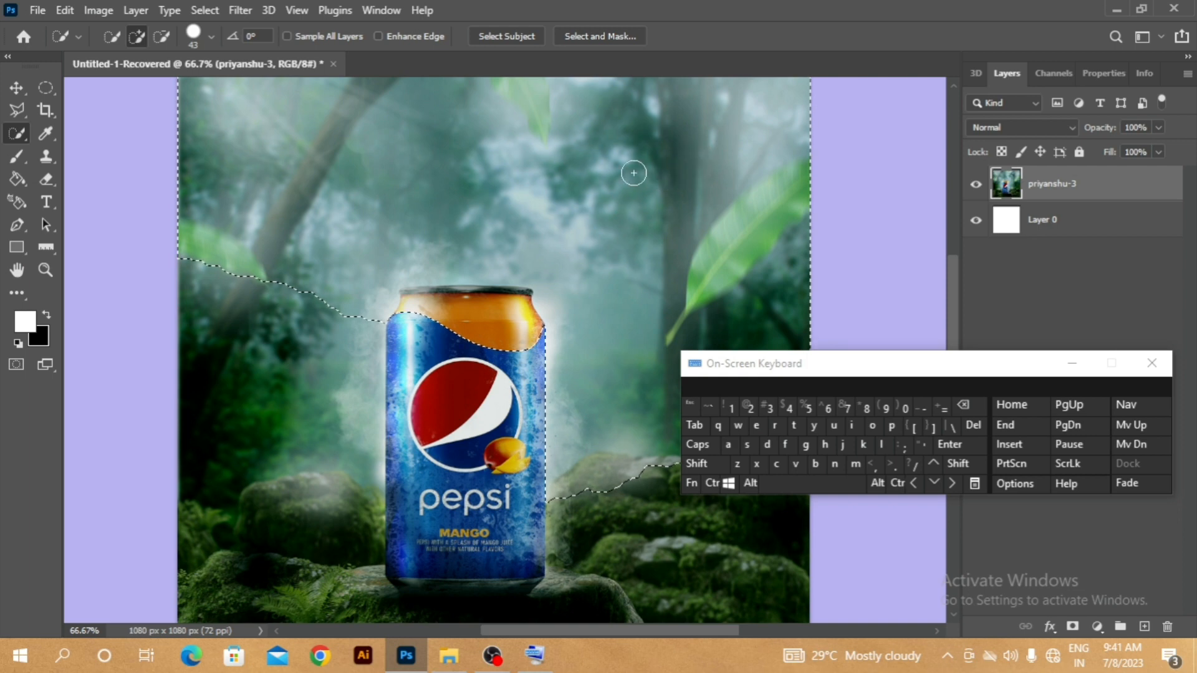
# - Subtract the background at the image's left and middle from the selection with the Quick Selection tool
pyautogui.click(162, 37)
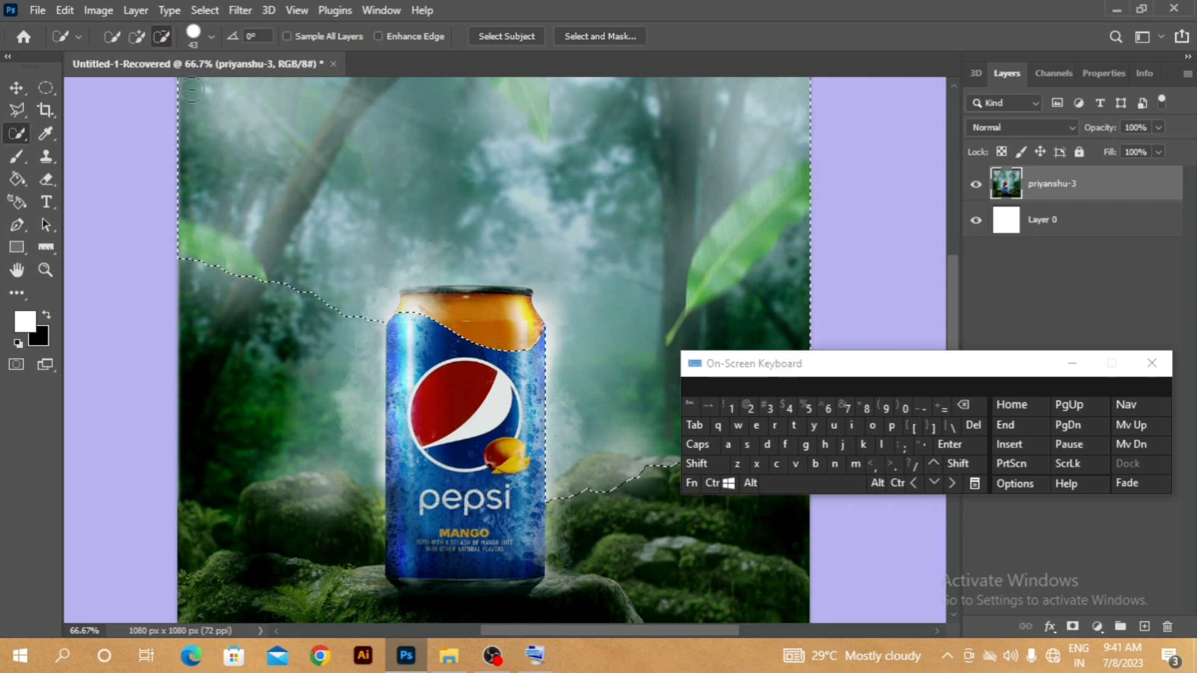
pyautogui.moveTo(298, 248)
pyautogui.mouseDown()
pyautogui.moveTo(364, 206)
pyautogui.moveTo(443, 184)
pyautogui.moveTo(551, 212)
pyautogui.mouseUp()
pyautogui.moveTo(424, 162)
pyautogui.mouseDown()
pyautogui.moveTo(633, 160)
pyautogui.moveTo(698, 374)
pyautogui.moveTo(646, 495)
pyautogui.moveTo(591, 317)
pyautogui.mouseUp()
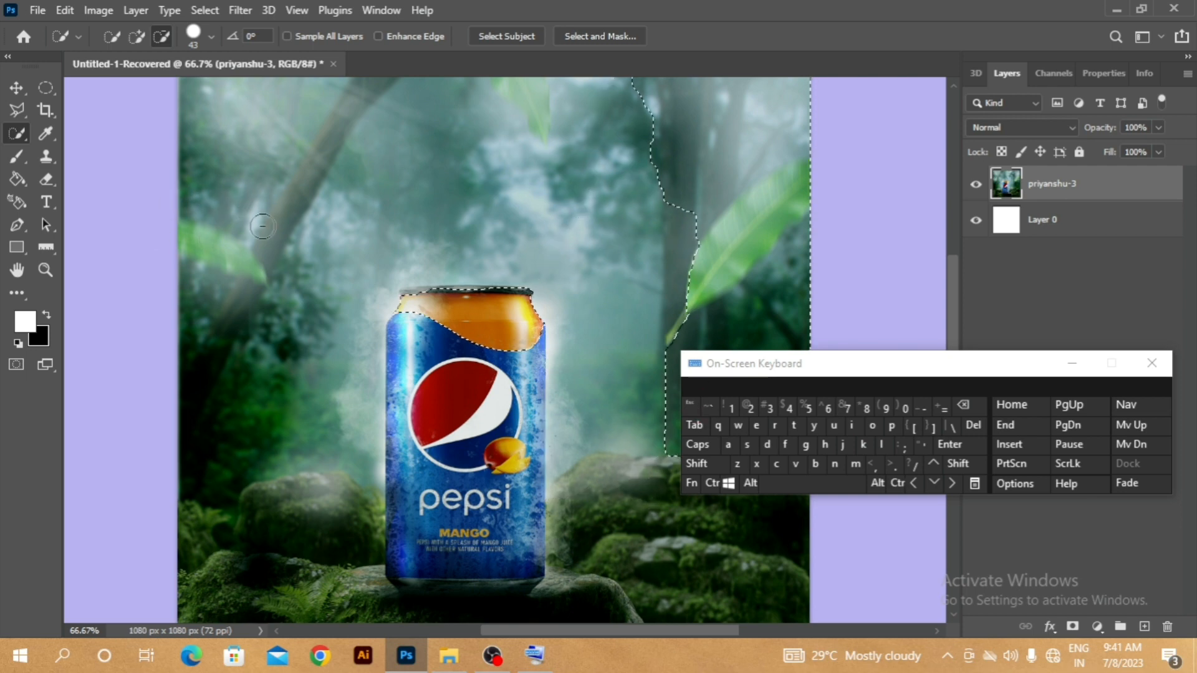
# - Try a 5000 px Quick Selection brush, and set its size to 28 px
pyautogui.click(211, 37)
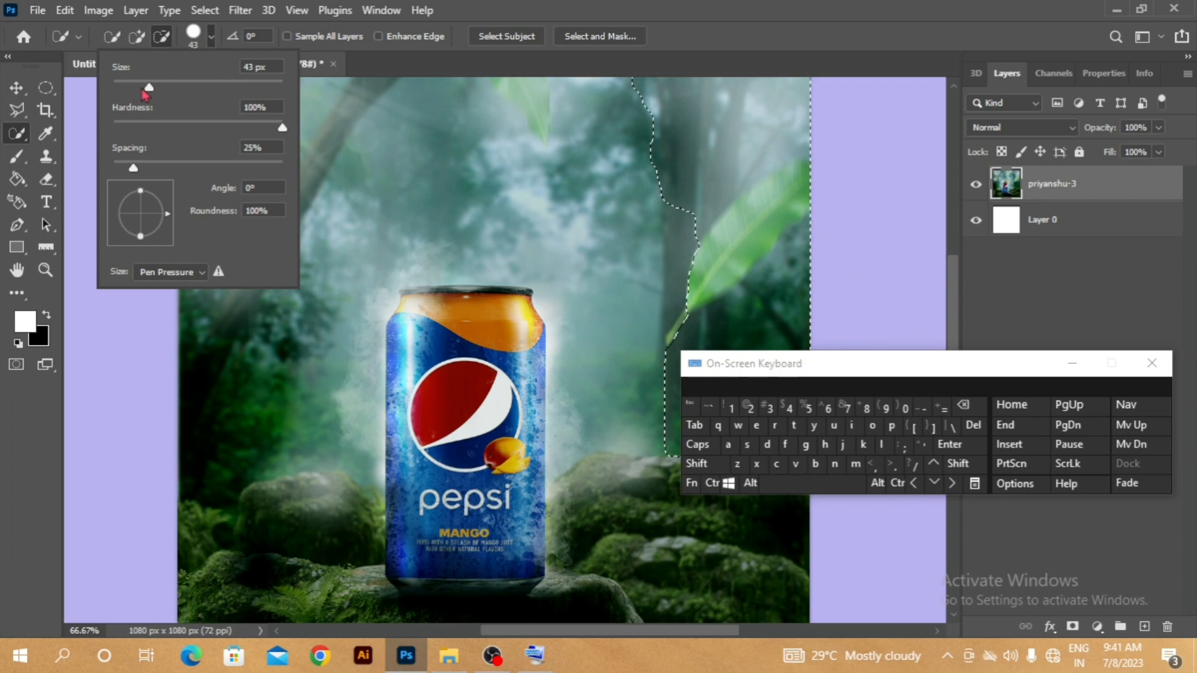
pyautogui.moveTo(258, 101); pyautogui.dragTo(423, 125)
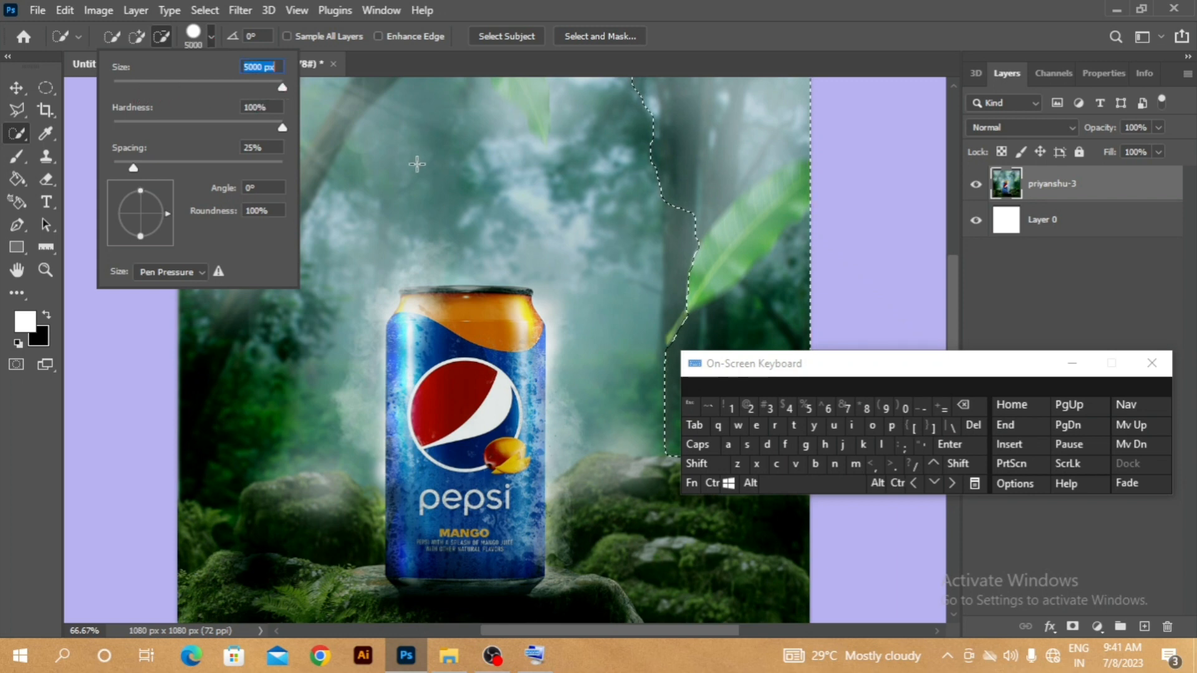
pyautogui.click(226, 87)
pyautogui.moveTo(227, 91)
pyautogui.mouseDown()
pyautogui.moveTo(145, 90)
pyautogui.moveTo(136, 108)
pyautogui.mouseUp()
pyautogui.click(289, 126)
pyautogui.click(441, 207)
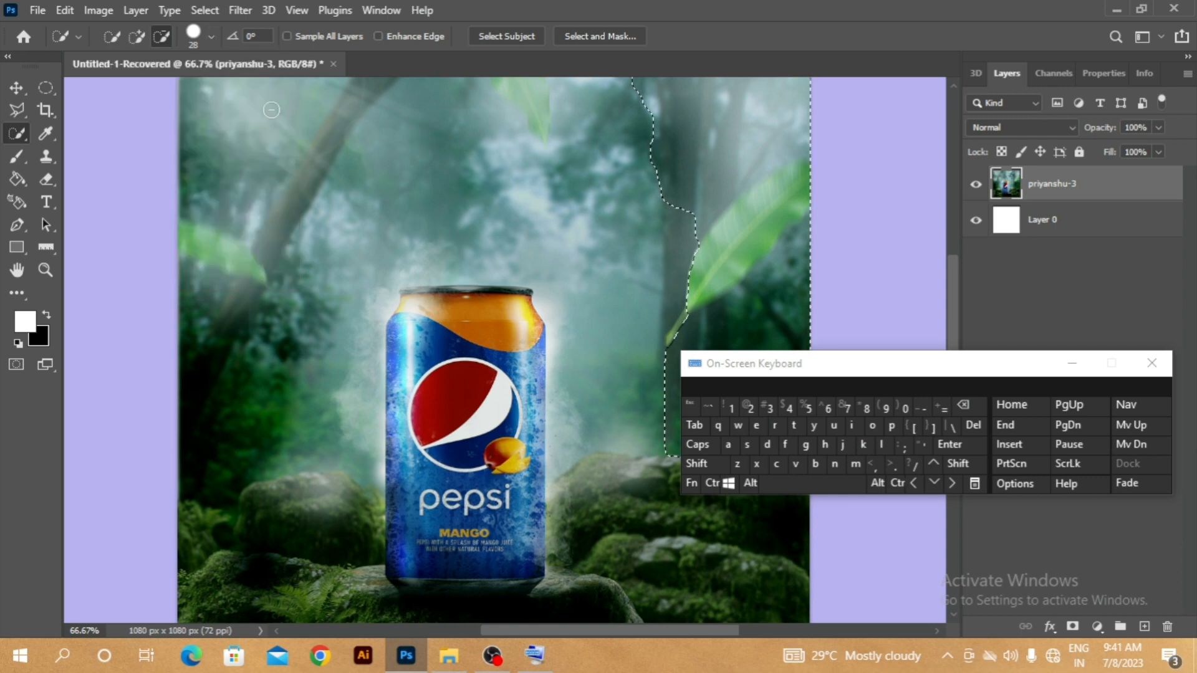
# - Set the Quick Selection brush angle to -66°
pyautogui.click(211, 39)
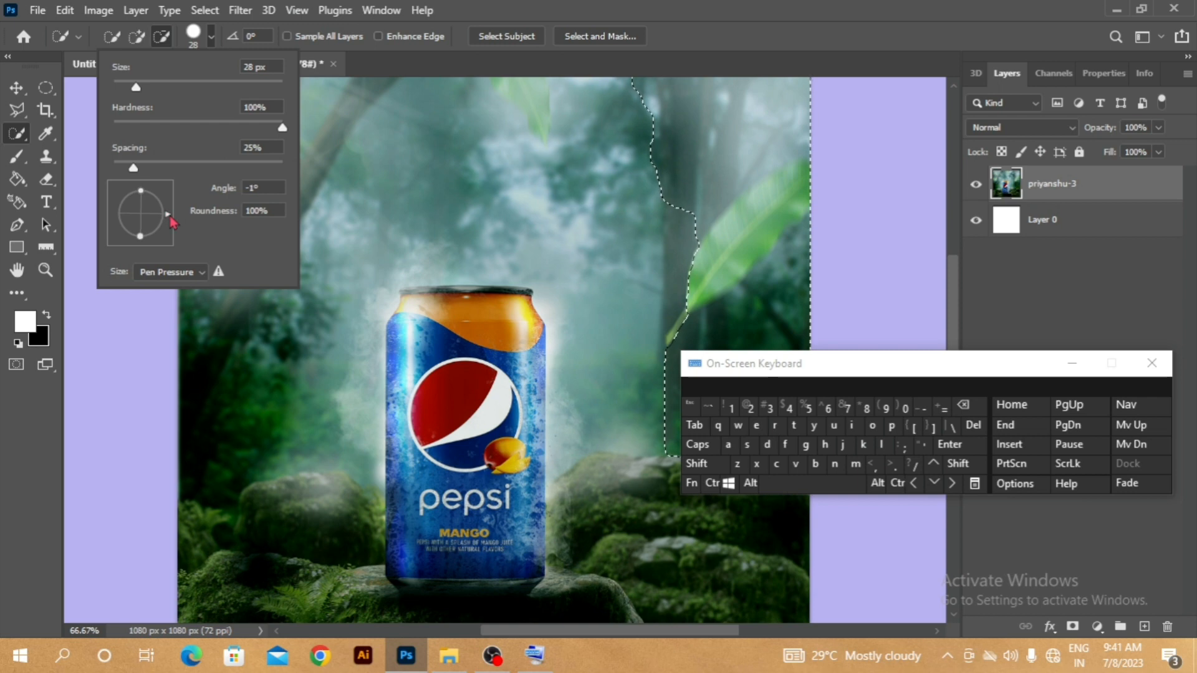
pyautogui.moveTo(171, 217); pyautogui.dragTo(157, 251)
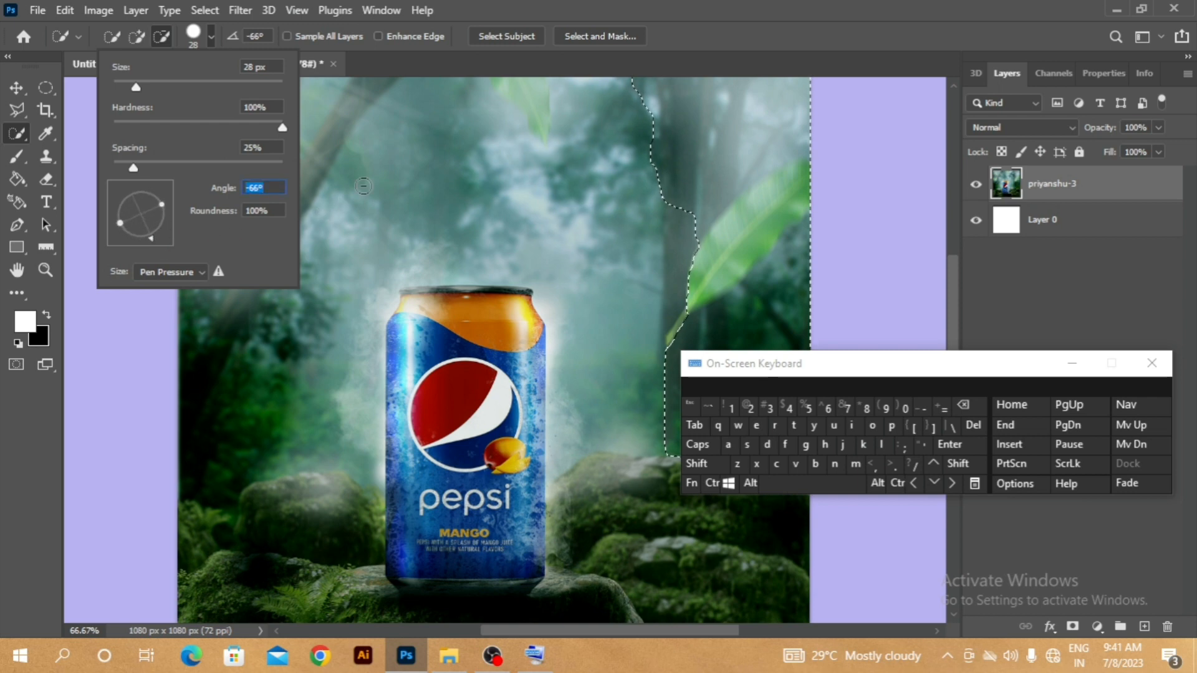
pyautogui.click(373, 201)
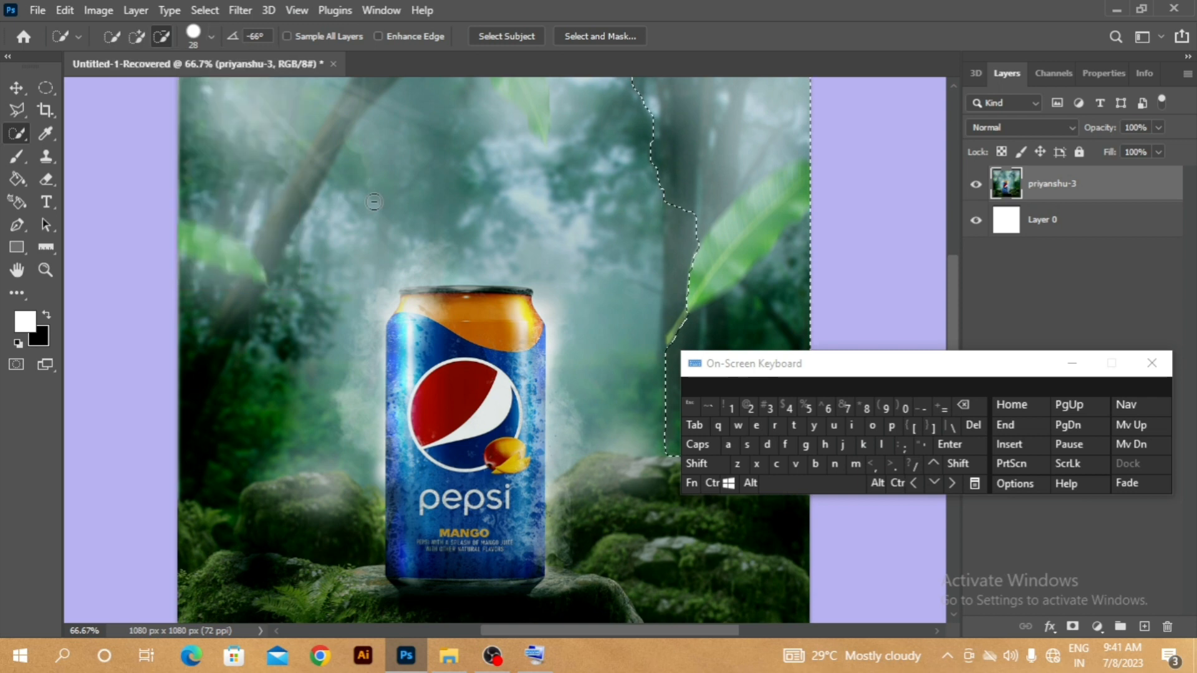
# - Add two diagonal strokes crossing the can and the nearby background to the selection with the Quick Selection tool, and deselect
pyautogui.click(137, 36)
pyautogui.moveTo(338, 223); pyautogui.dragTo(639, 550)
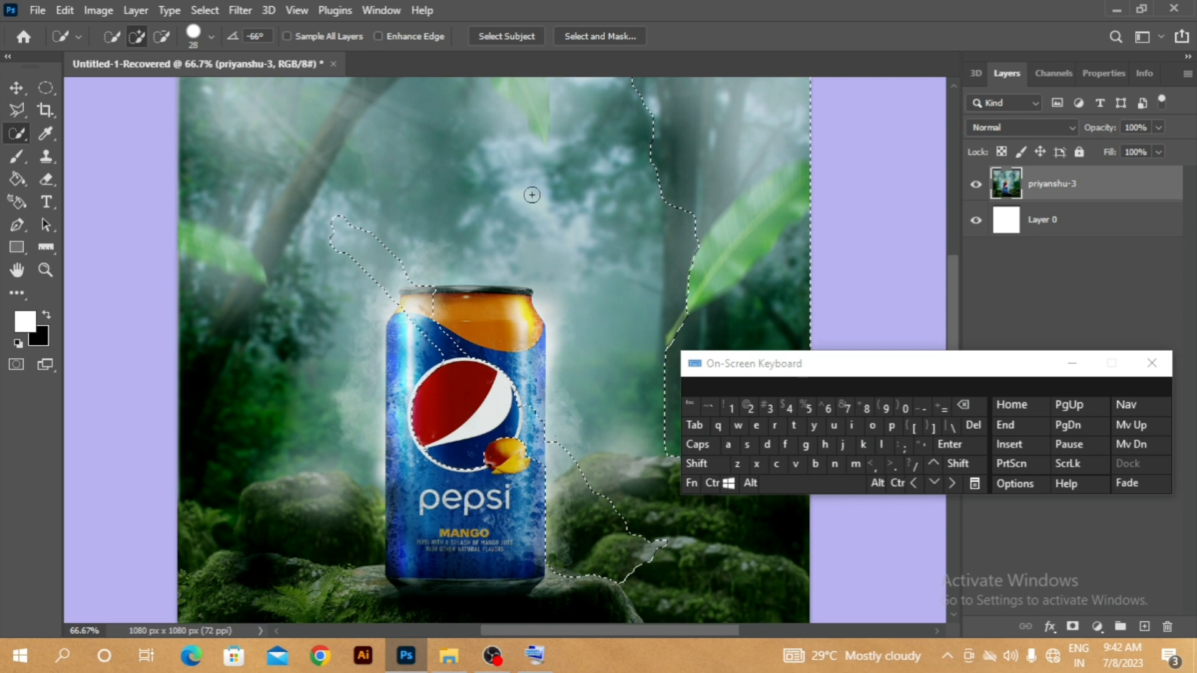
pyautogui.moveTo(579, 167); pyautogui.dragTo(428, 471)
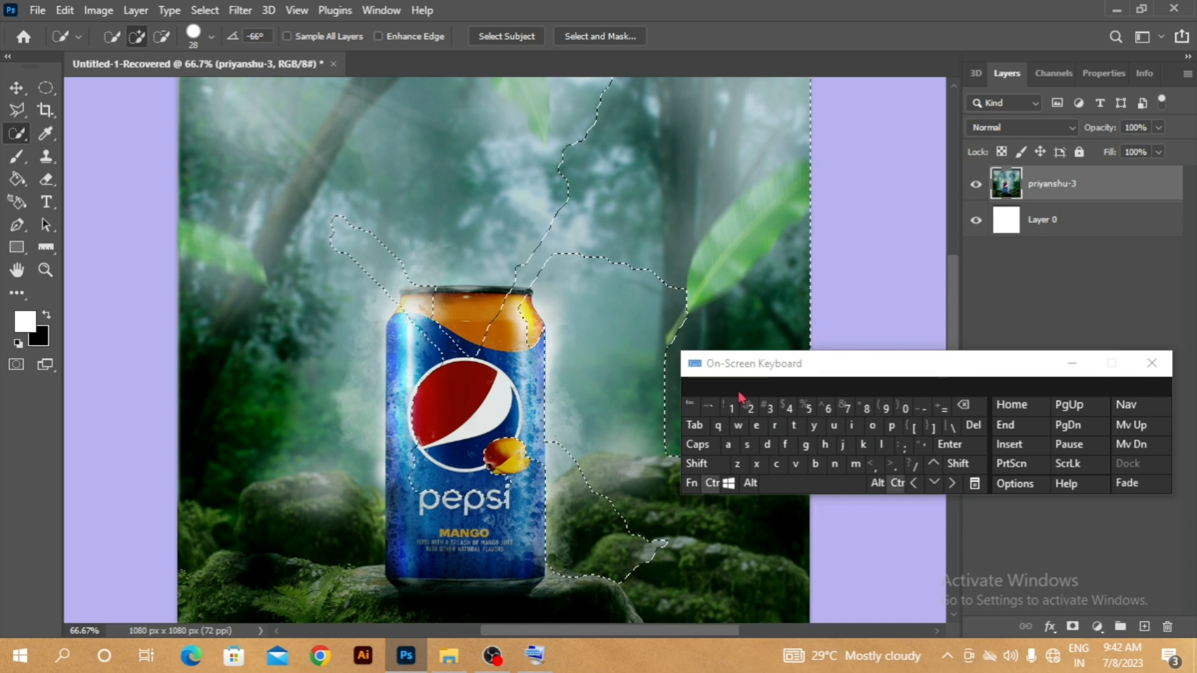
pyautogui.click(769, 444)
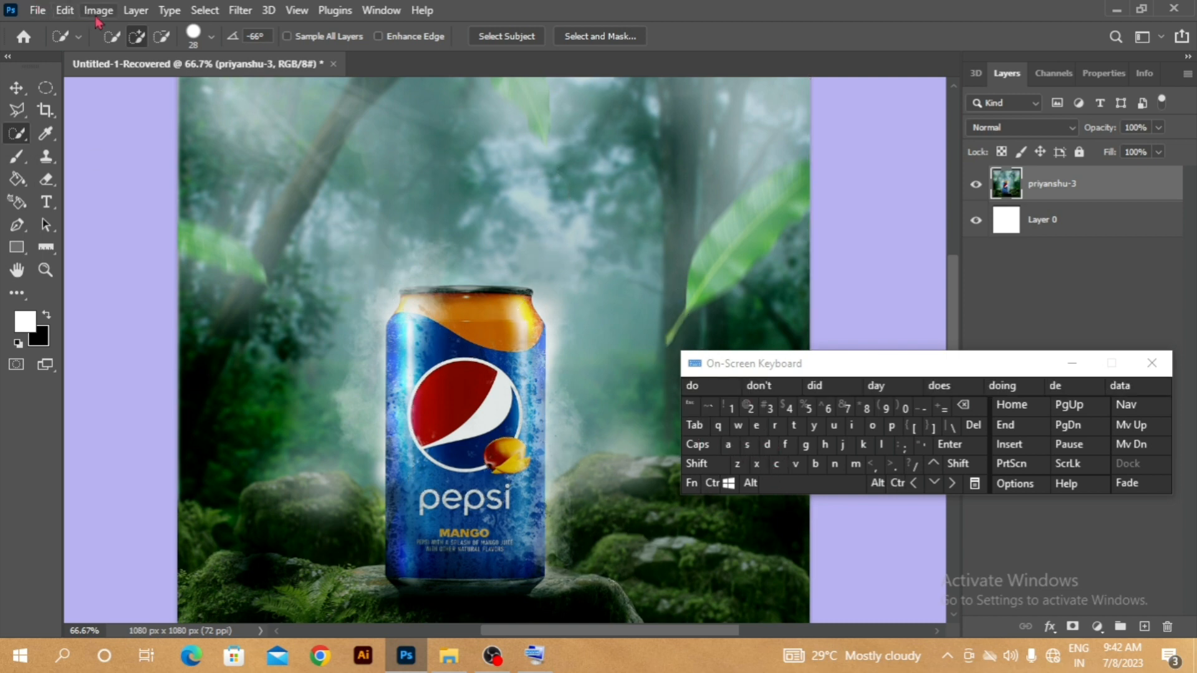
# - Reset the Quick Selection brush angle to 0°
pyautogui.click(212, 38)
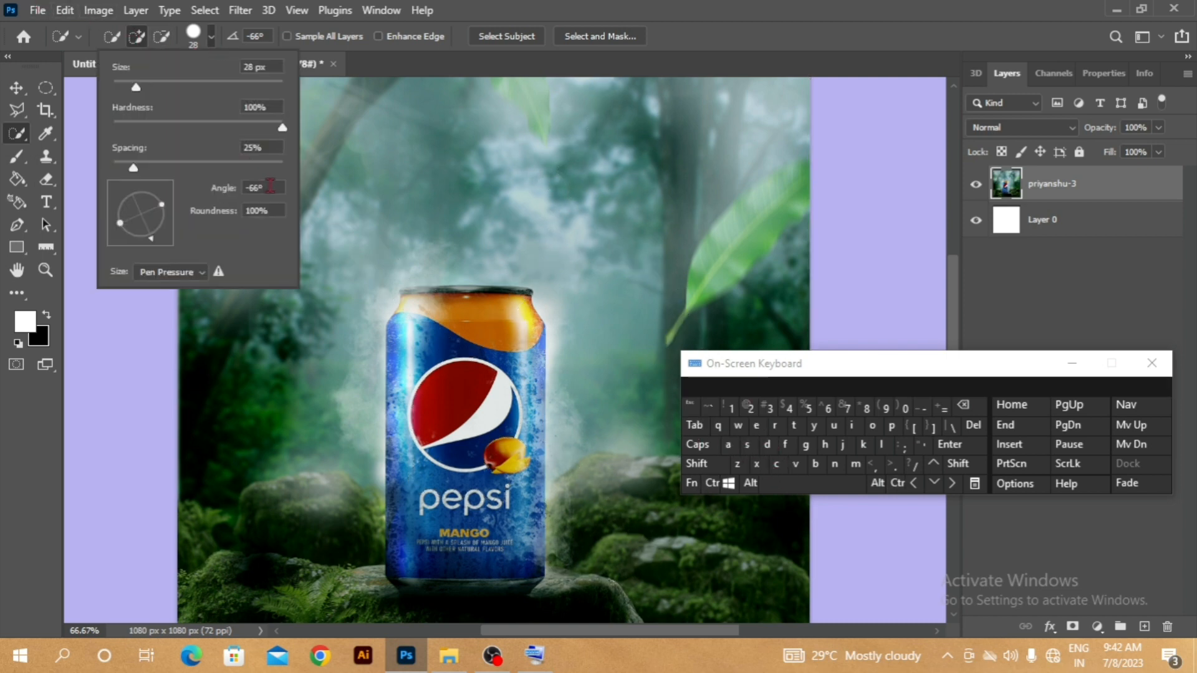
pyautogui.write('0')
pyautogui.press('Return')
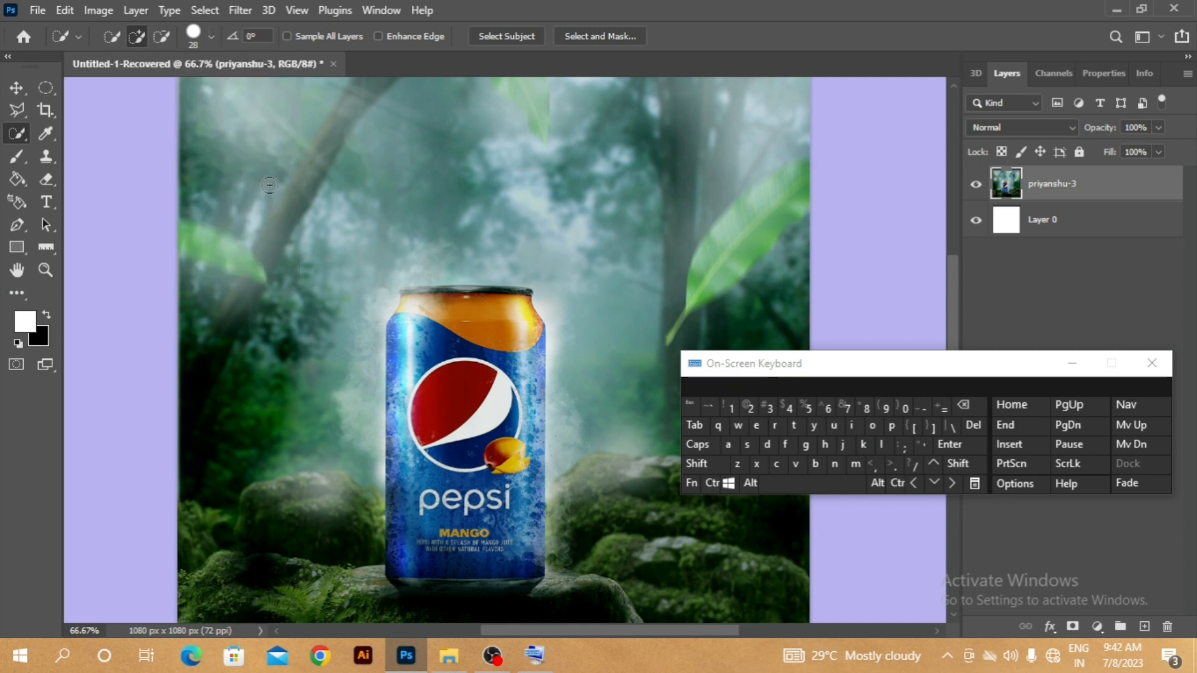
pyautogui.click(211, 37)
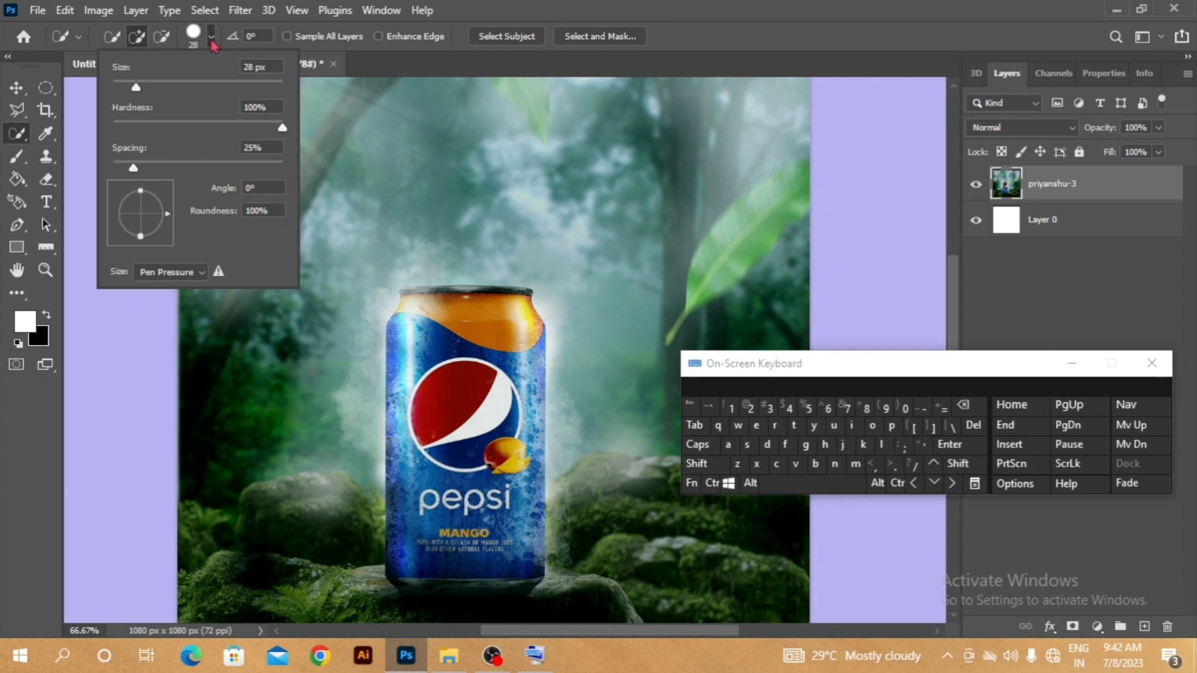
pyautogui.click(213, 40)
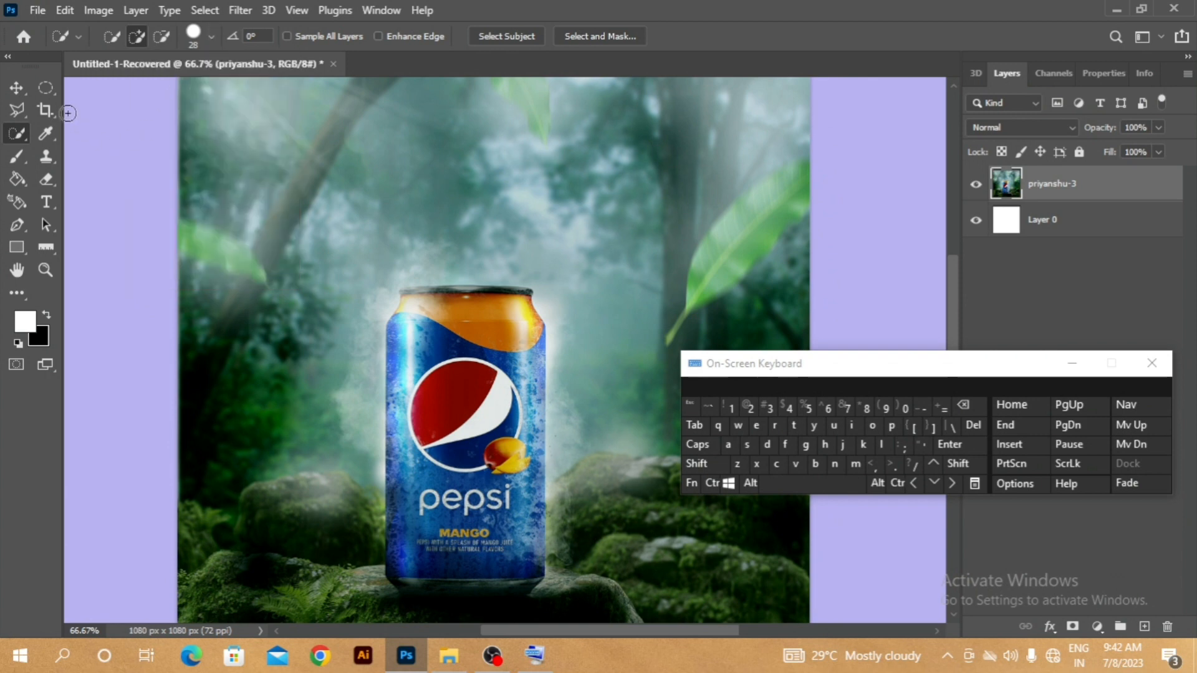
# - Draw a wide rectangular marquee selection on the background above the can, and deselect
pyautogui.click(46, 156)
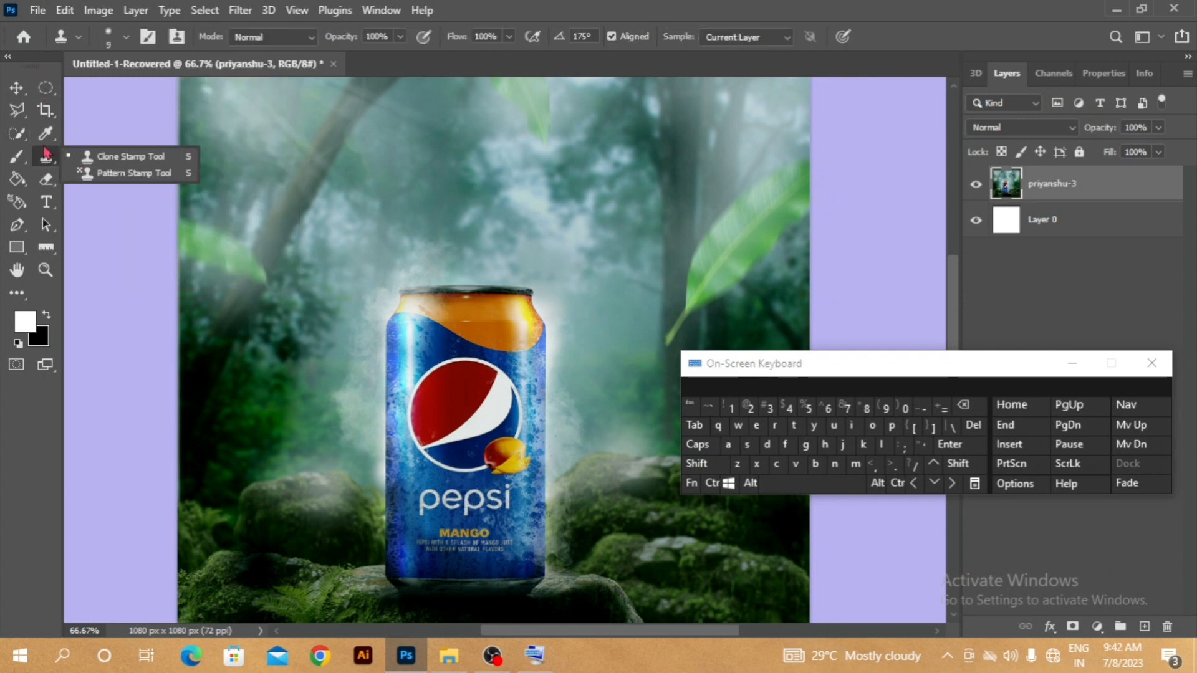
pyautogui.click(46, 88)
pyautogui.click(123, 88)
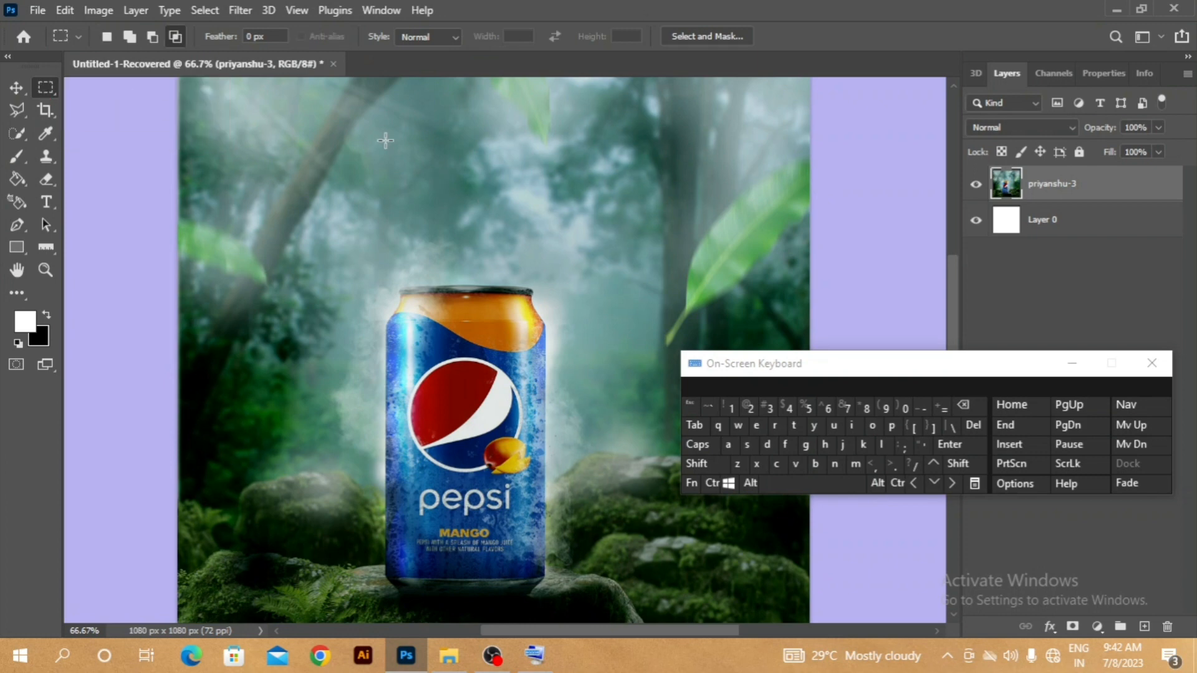
pyautogui.moveTo(380, 134); pyautogui.dragTo(575, 218)
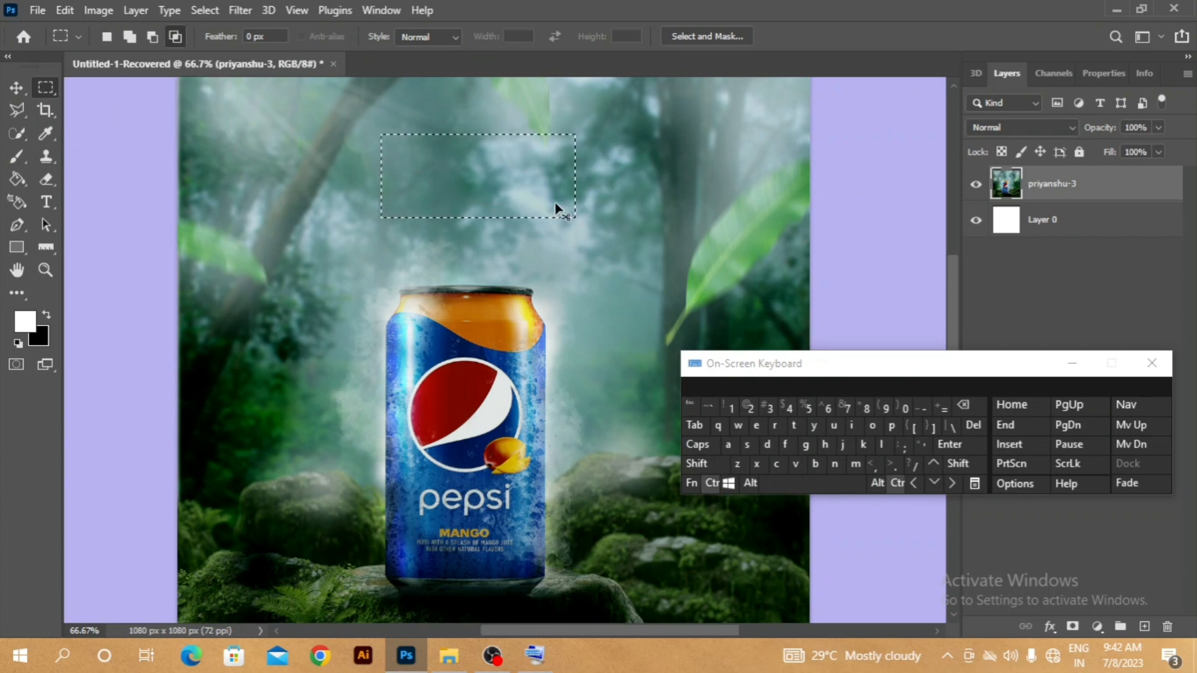
pyautogui.click(555, 209)
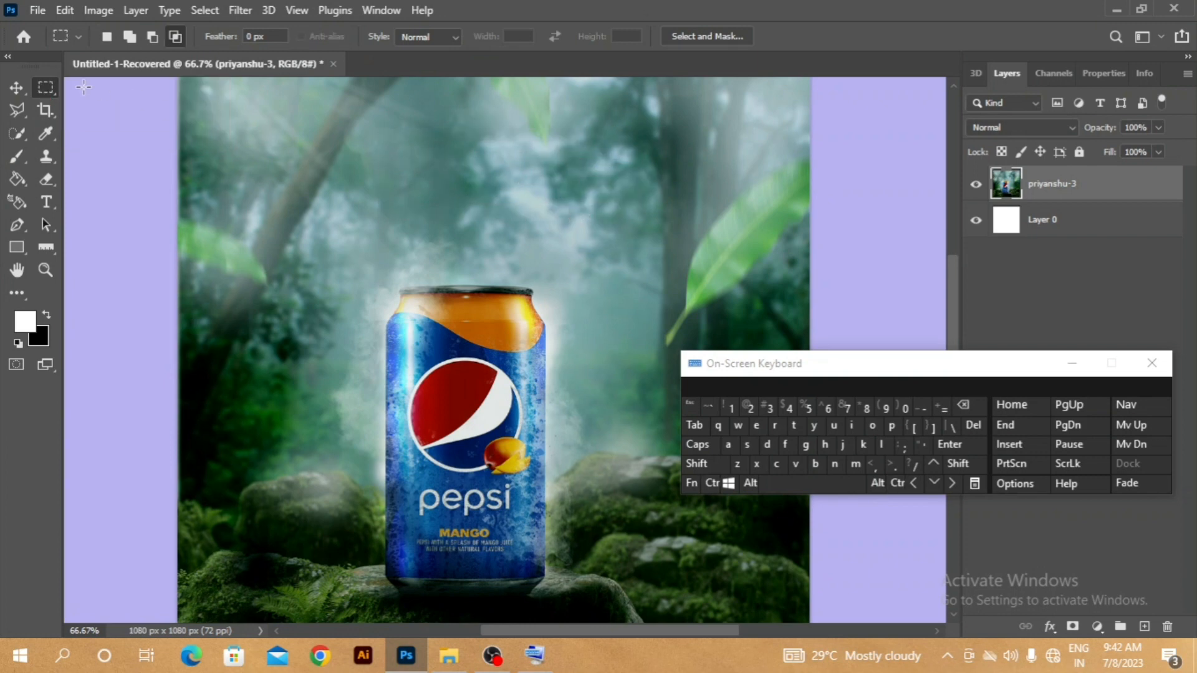
# - Select the can with the Object Selection tool by framing it in a rectangle, and invert the selection
pyautogui.click(17, 134)
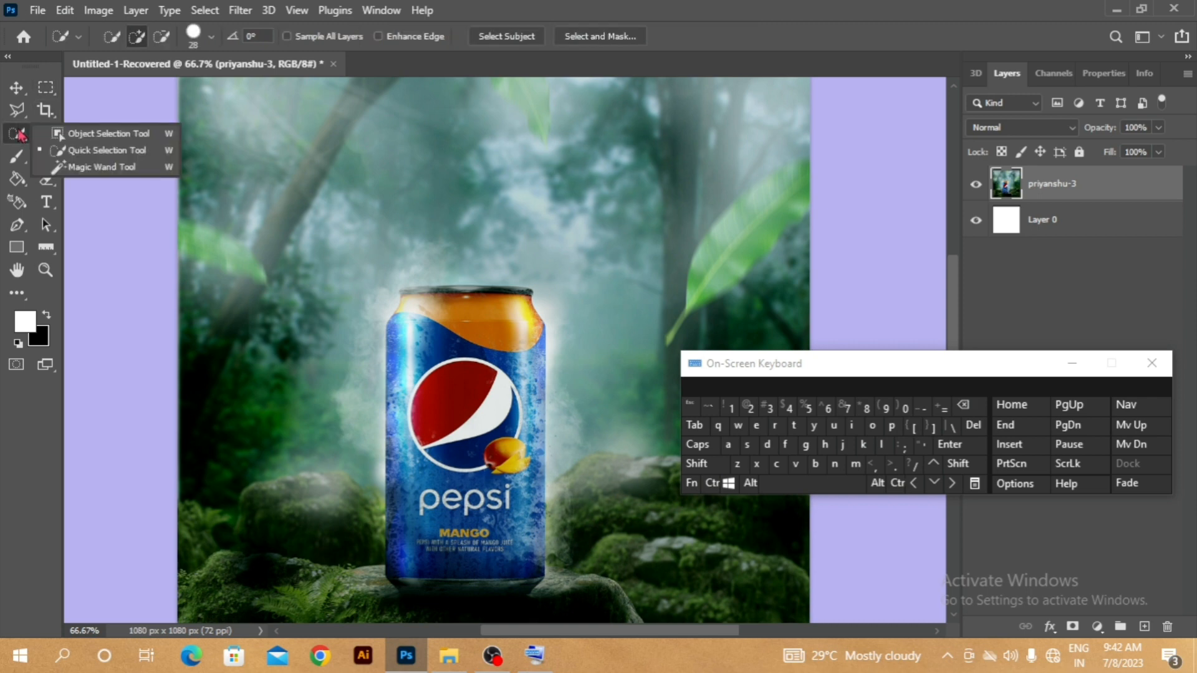
pyautogui.click(129, 138)
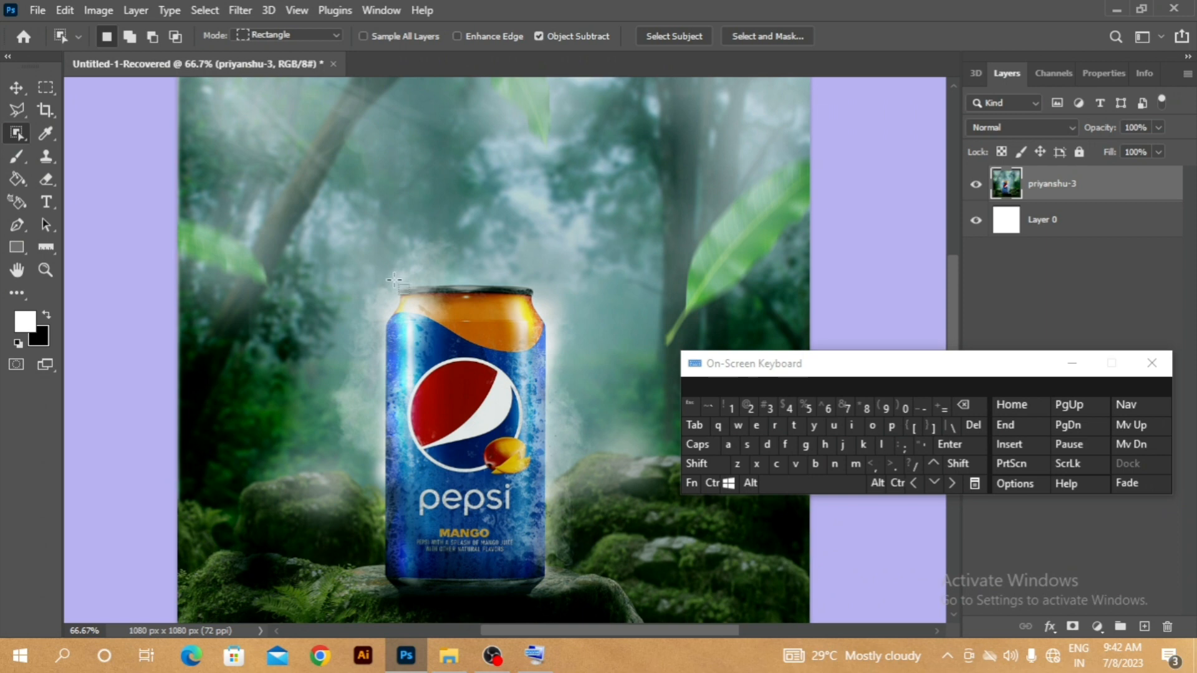
pyautogui.moveTo(377, 280); pyautogui.dragTo(547, 597)
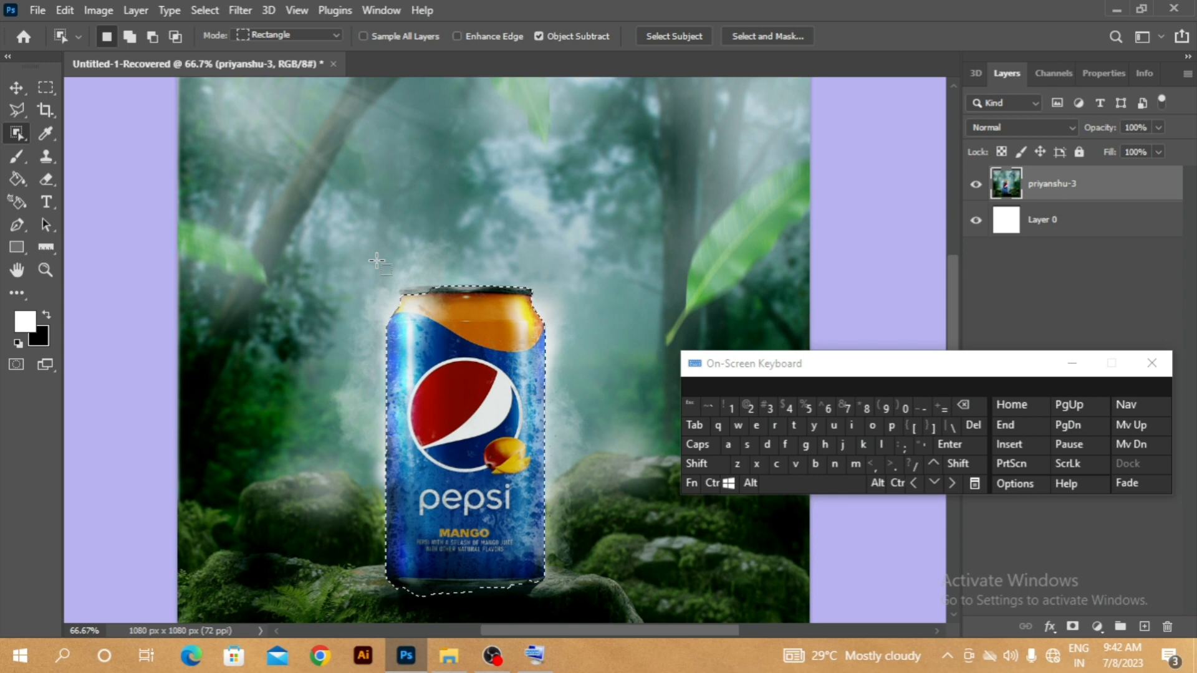
pyautogui.press('ctrl')
pyautogui.hotkey('ctrl', 'shift', 'i')
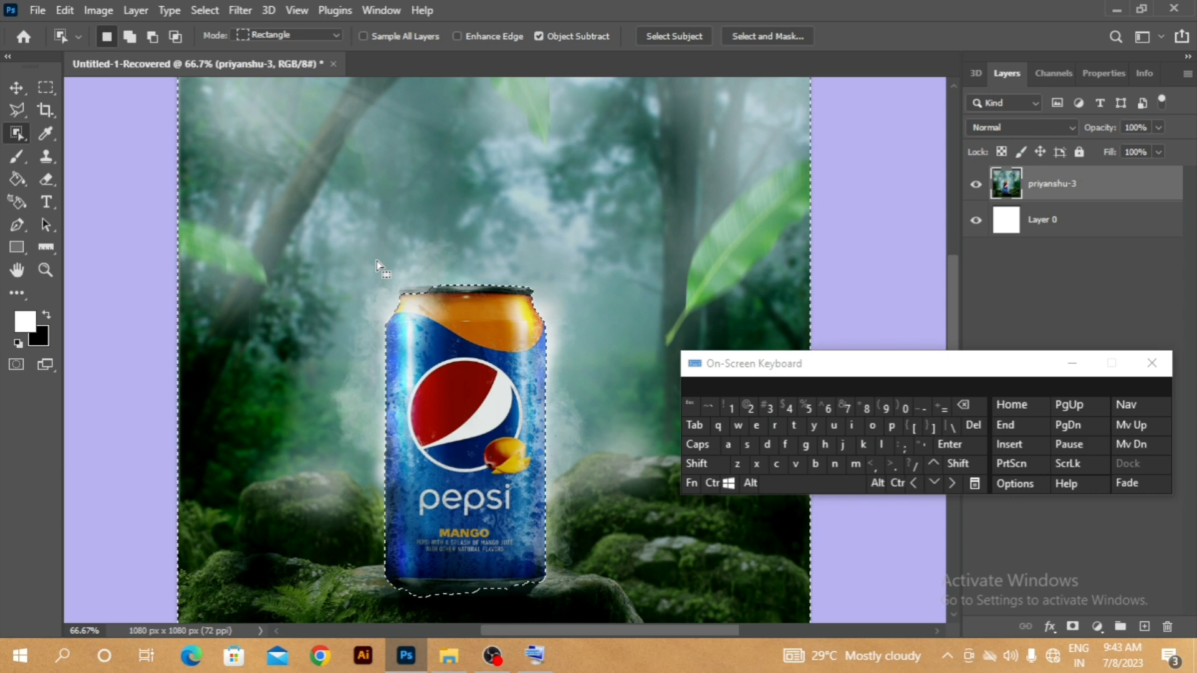
# - Delete the selected background around the can, and deselect
pyautogui.hotkey('ctrl', '-')
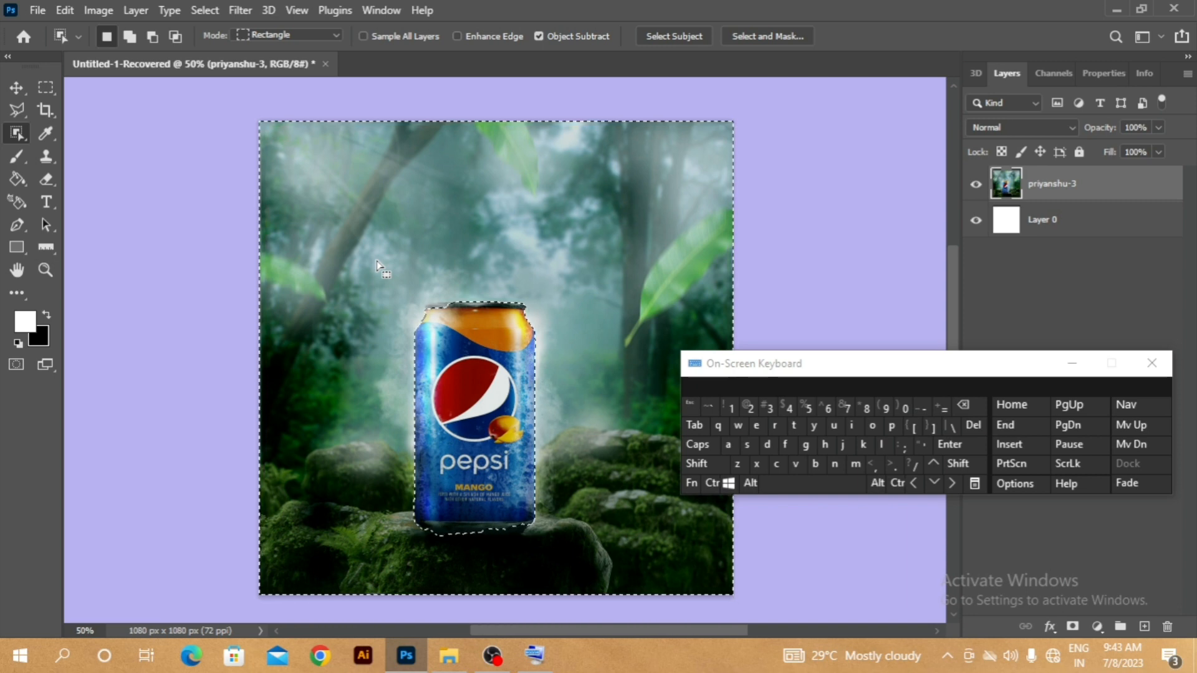
pyautogui.press('Delete')
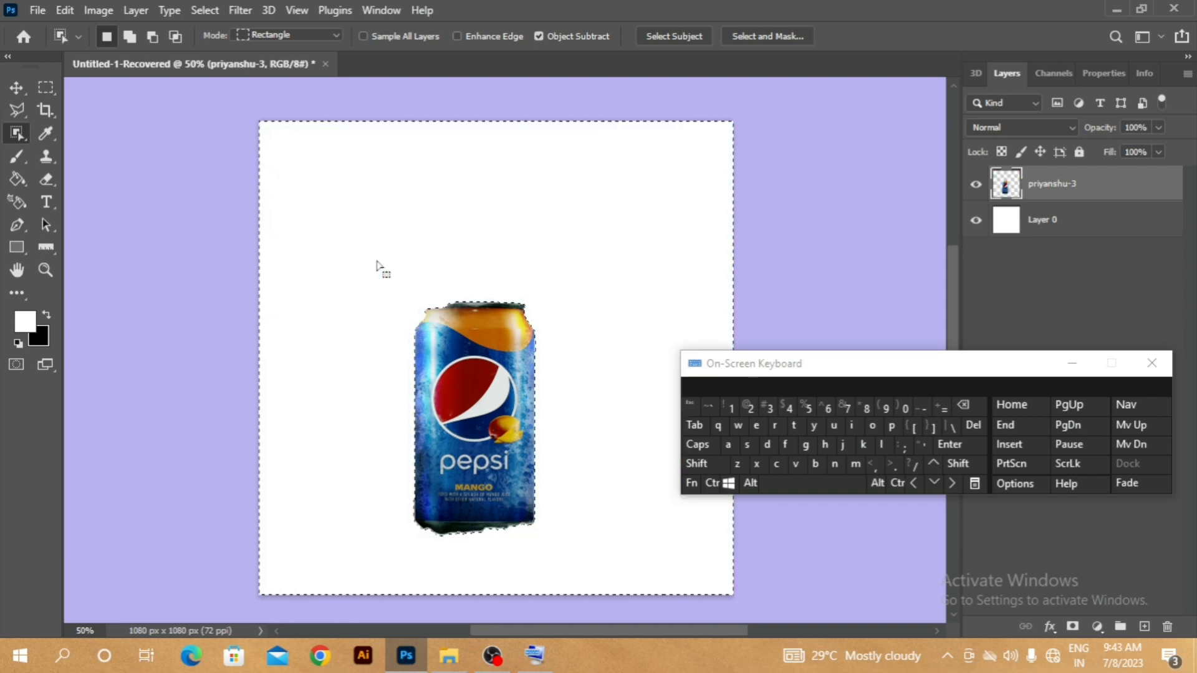
pyautogui.click(712, 483)
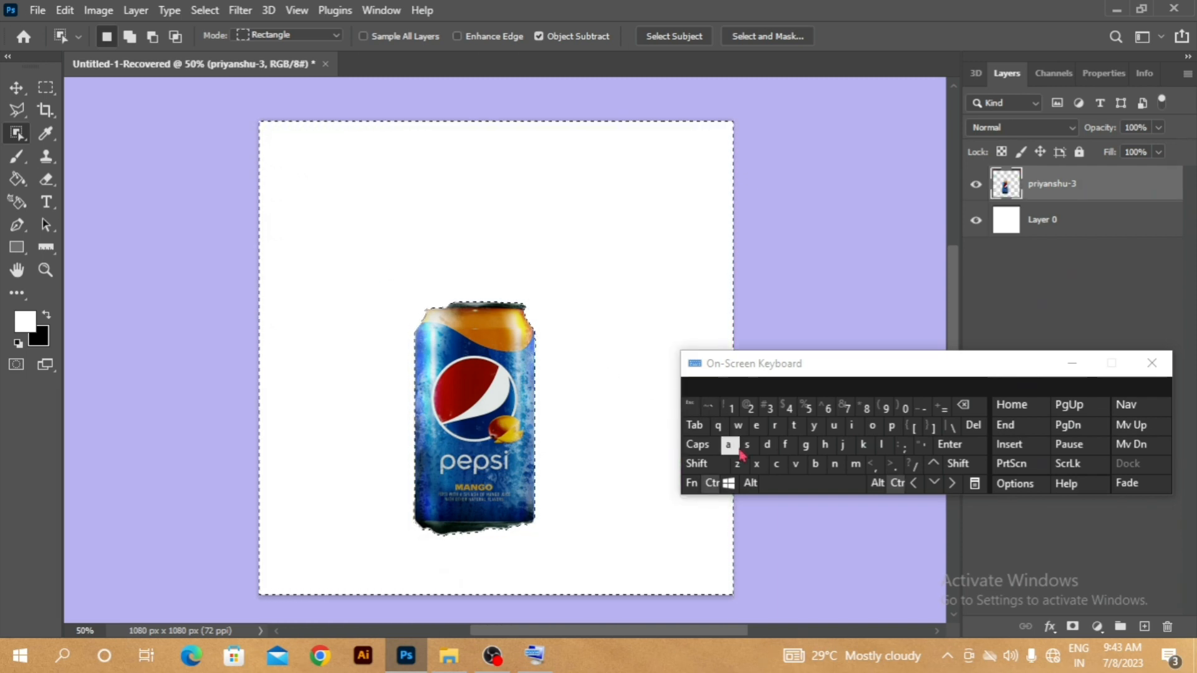
pyautogui.click(769, 445)
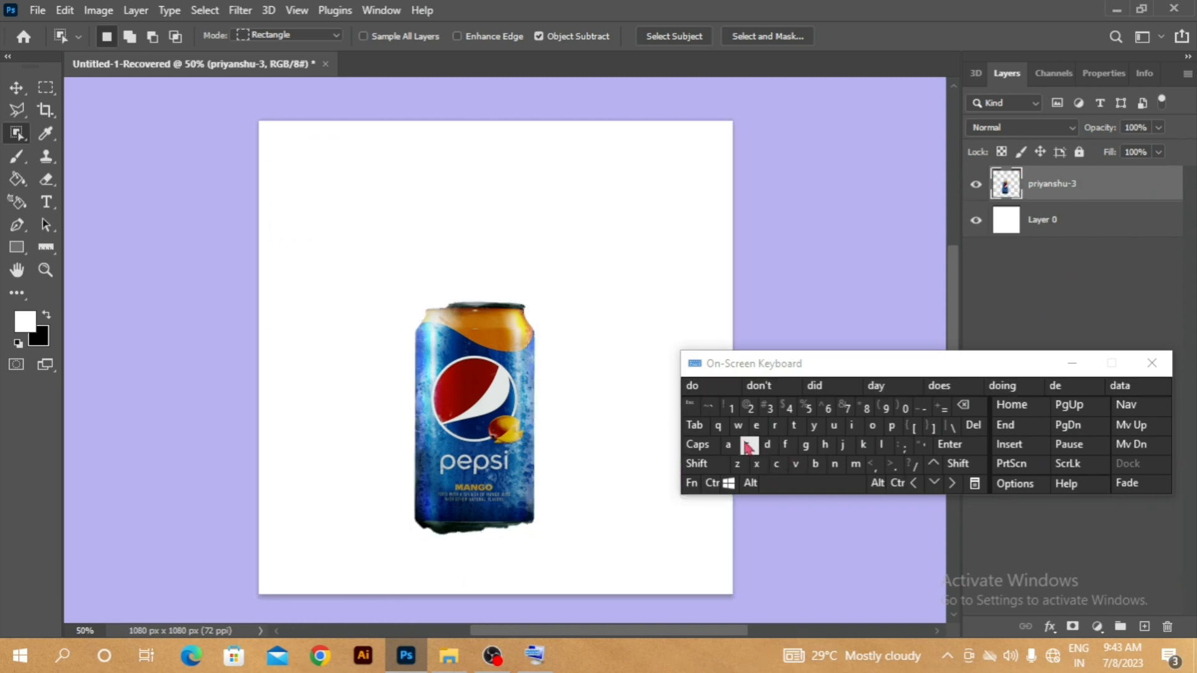
# - Undo the background deletion, and clear the selection
pyautogui.press('ctrl')
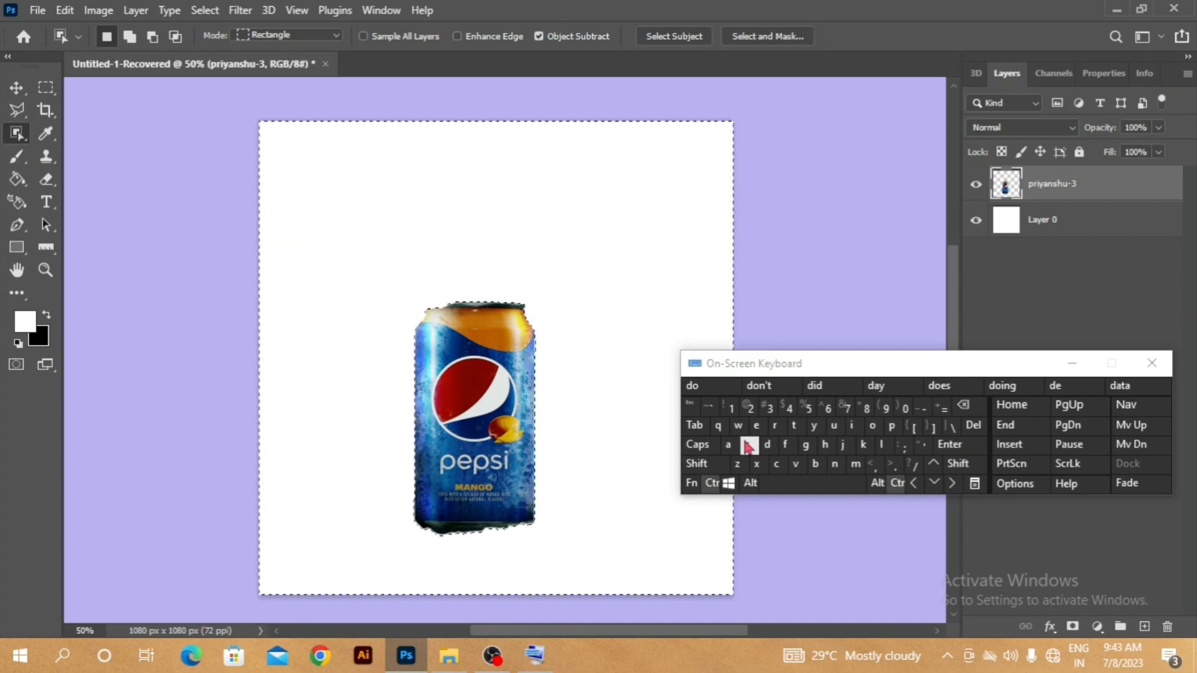
pyautogui.hotkey('ctrl', 'z')
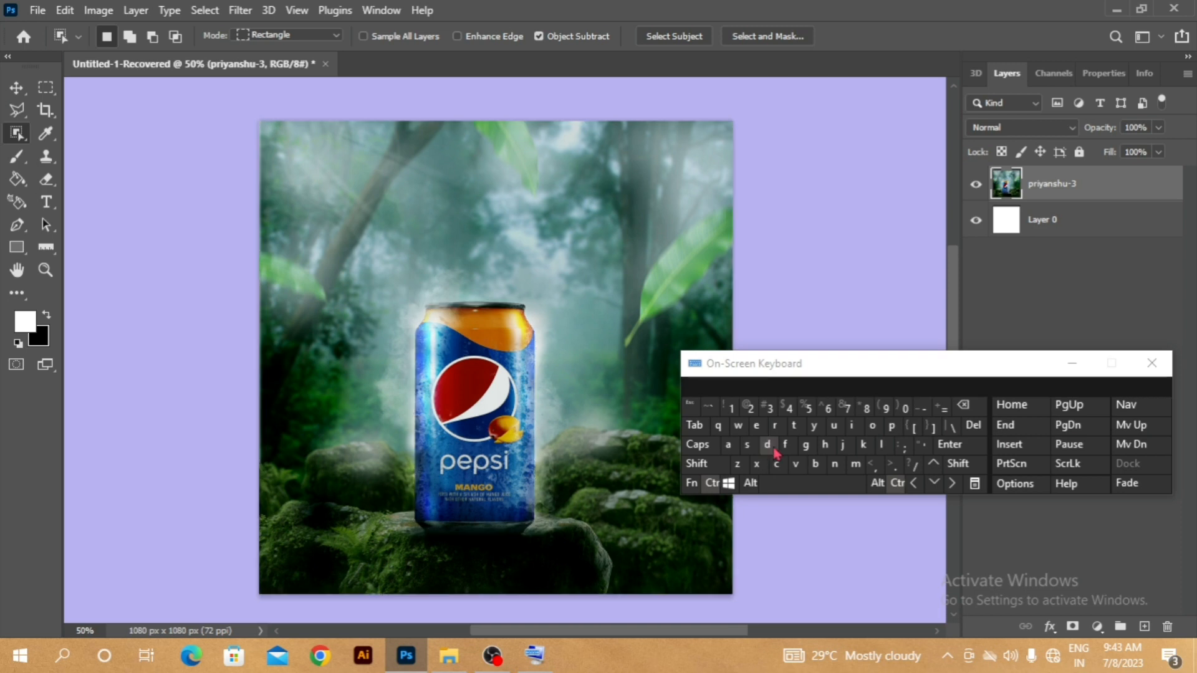
pyautogui.click(769, 446)
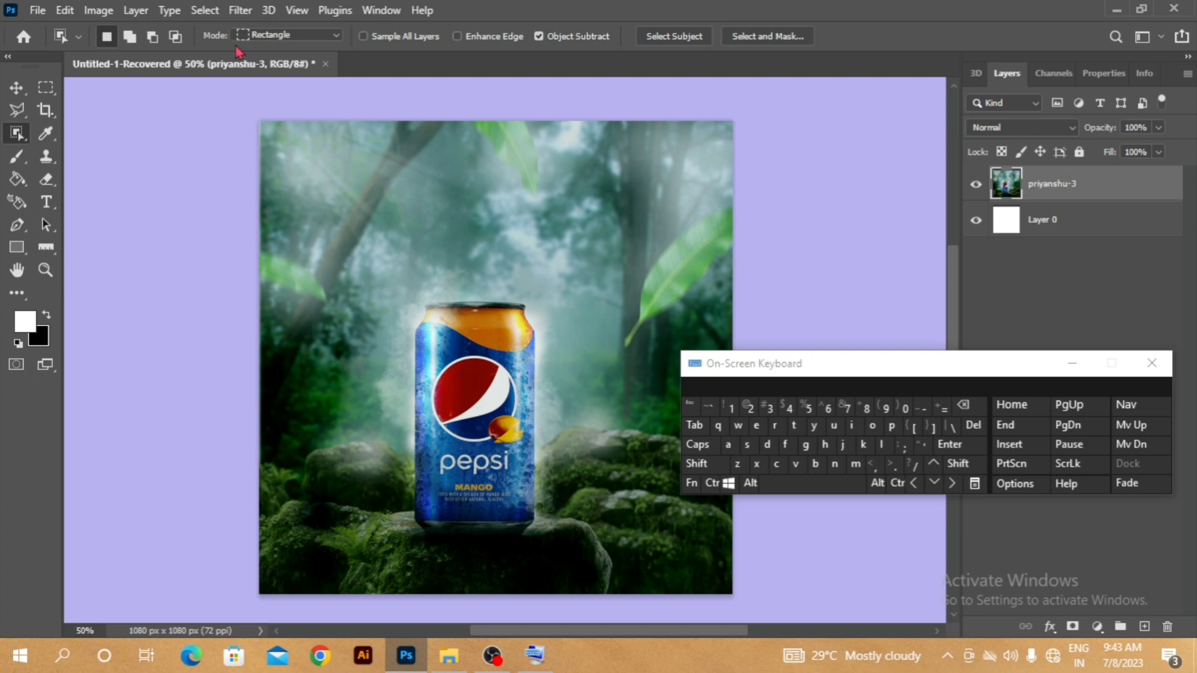
# - Outline the can's upper part and the background above it with the Object Selection tool in Lasso mode, and return to Rectangle mode
pyautogui.click(337, 37)
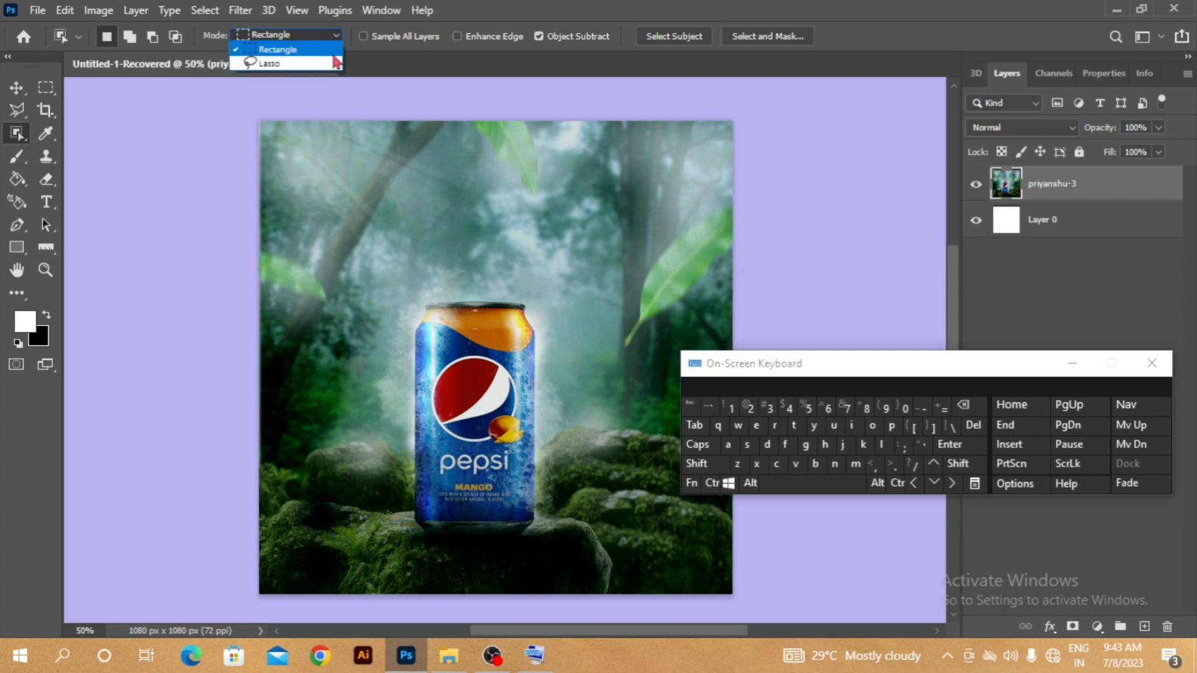
pyautogui.click(323, 65)
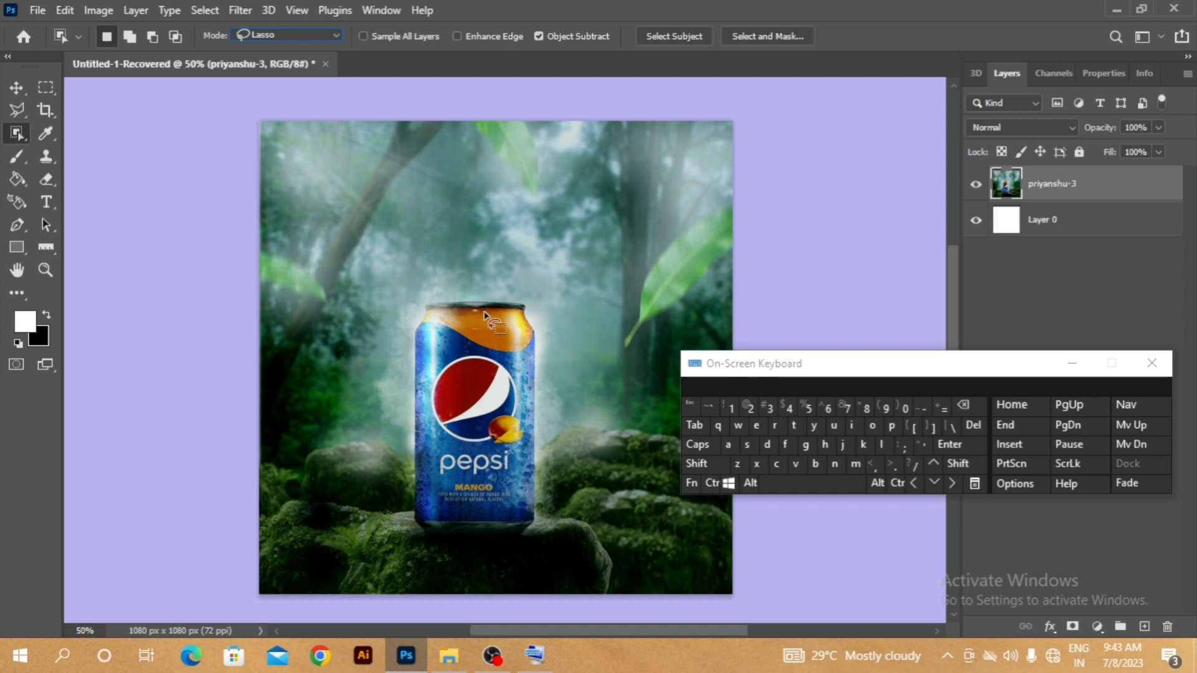
pyautogui.moveTo(485, 313)
pyautogui.mouseDown()
pyautogui.moveTo(452, 353)
pyautogui.moveTo(444, 408)
pyautogui.moveTo(479, 461)
pyautogui.moveTo(530, 438)
pyautogui.moveTo(557, 375)
pyautogui.moveTo(539, 307)
pyautogui.moveTo(438, 240)
pyautogui.moveTo(365, 288)
pyautogui.moveTo(500, 231)
pyautogui.moveTo(579, 230)
pyautogui.moveTo(440, 313)
pyautogui.moveTo(584, 326)
pyautogui.moveTo(485, 211)
pyautogui.moveTo(355, 178)
pyautogui.moveTo(335, 182)
pyautogui.moveTo(350, 231)
pyautogui.moveTo(325, 203)
pyautogui.mouseUp()
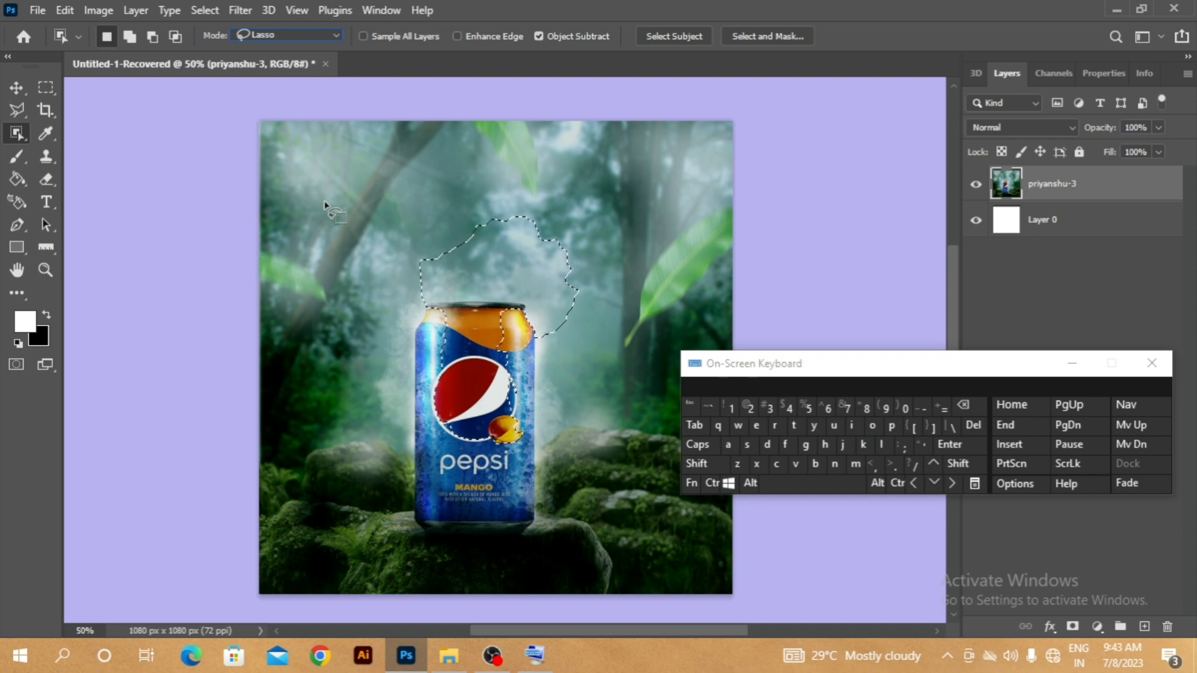
pyautogui.click(337, 35)
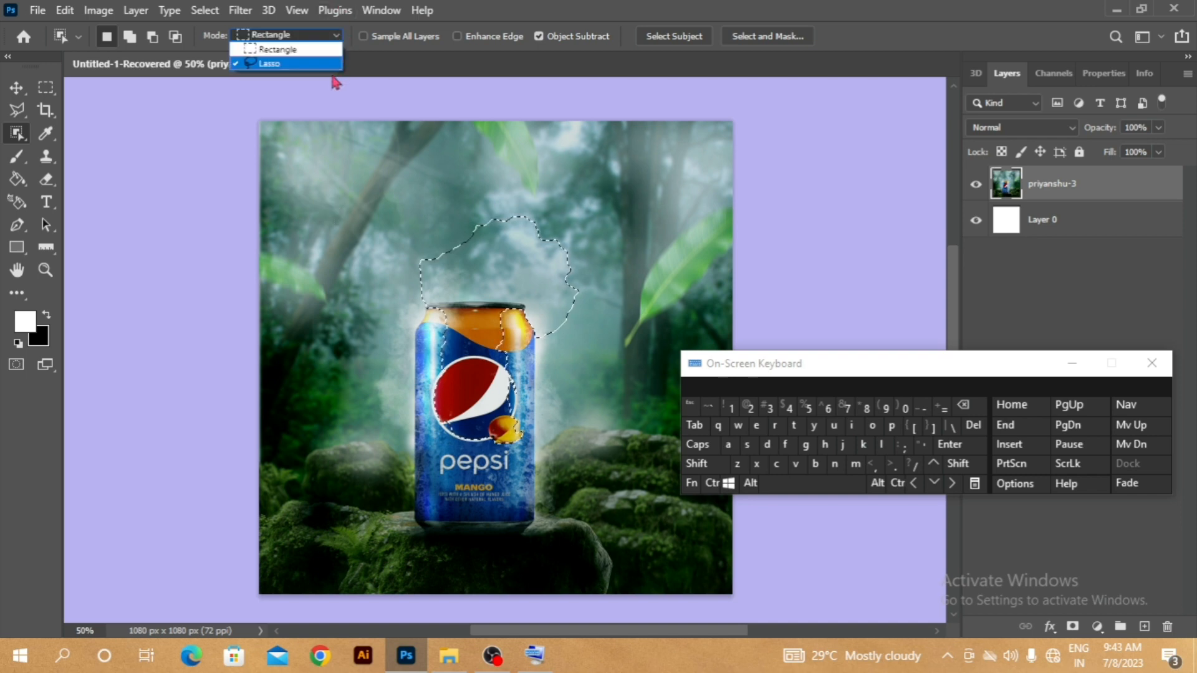
pyautogui.click(281, 49)
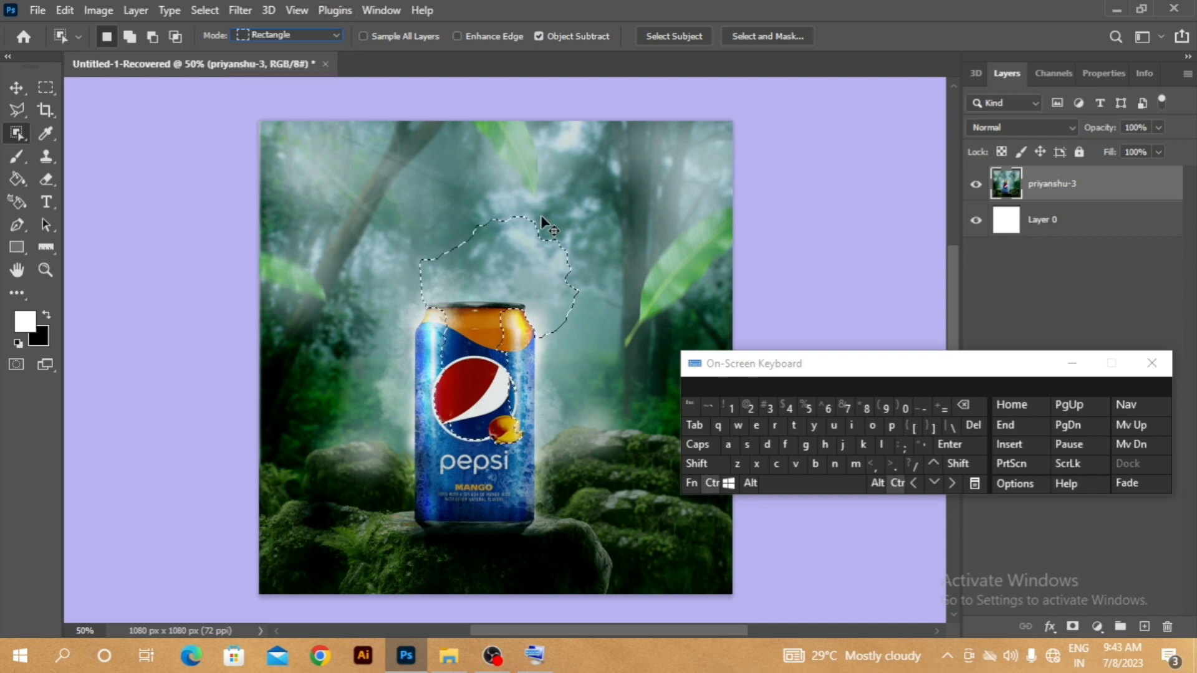
# - Clear the selection around the can's upper part, and list the available marquee and lasso tool variants
pyautogui.click(768, 445)
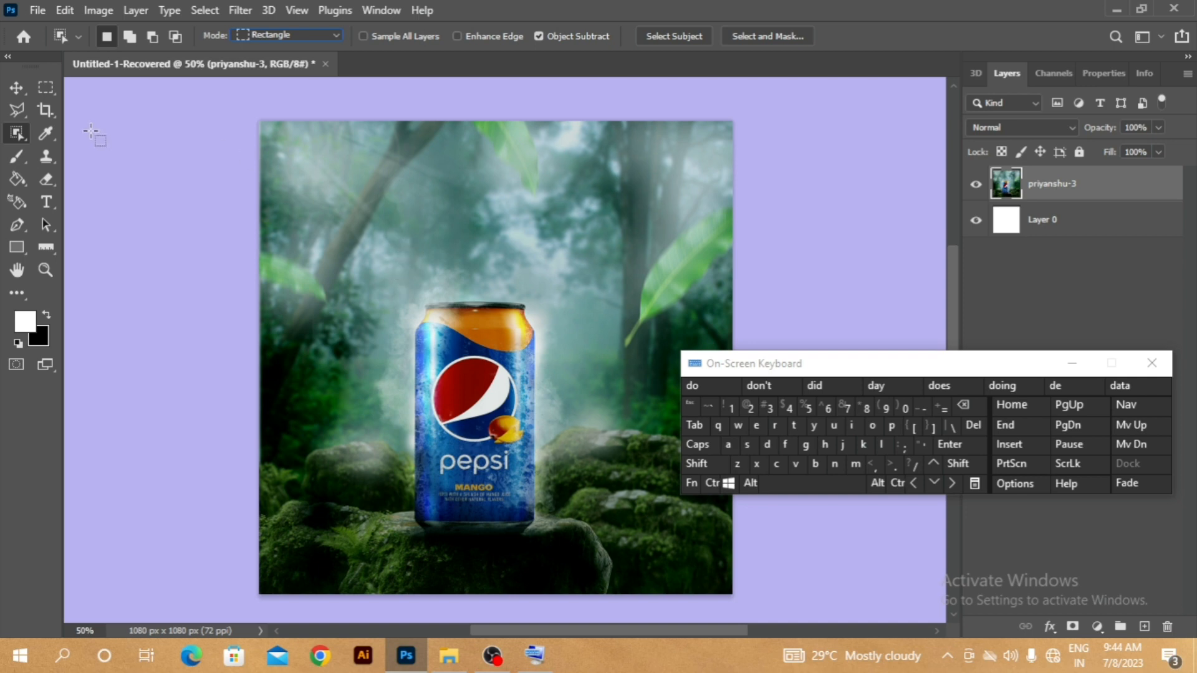
pyautogui.click(57, 95)
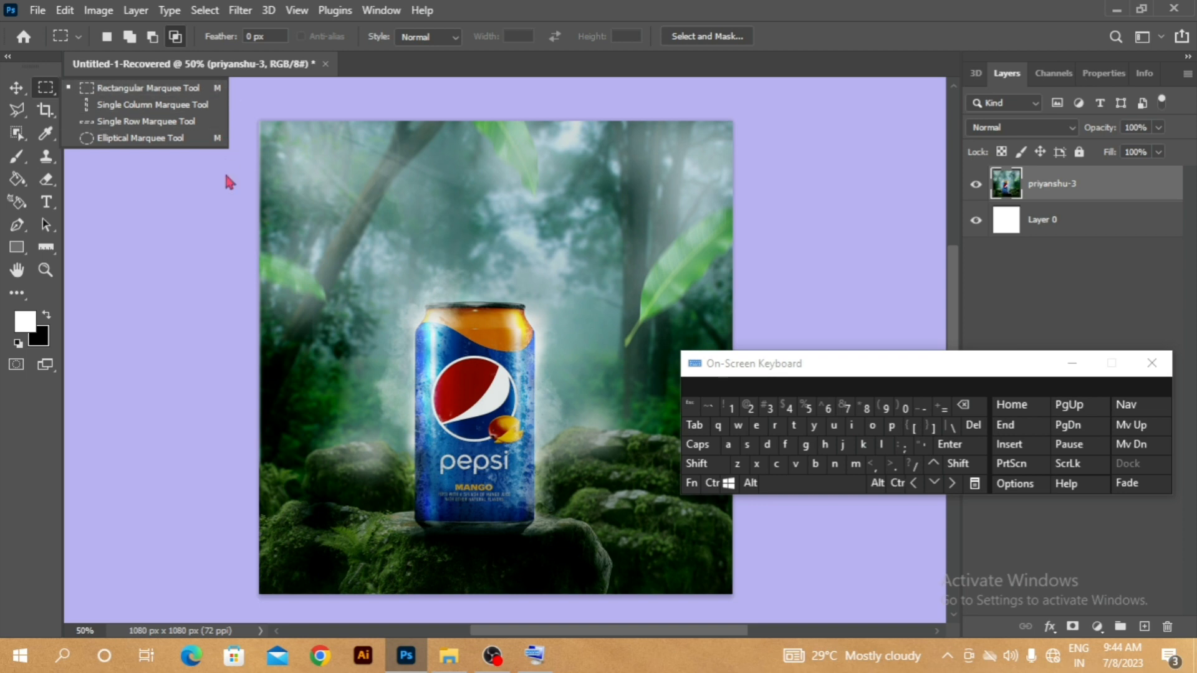
pyautogui.click(18, 113)
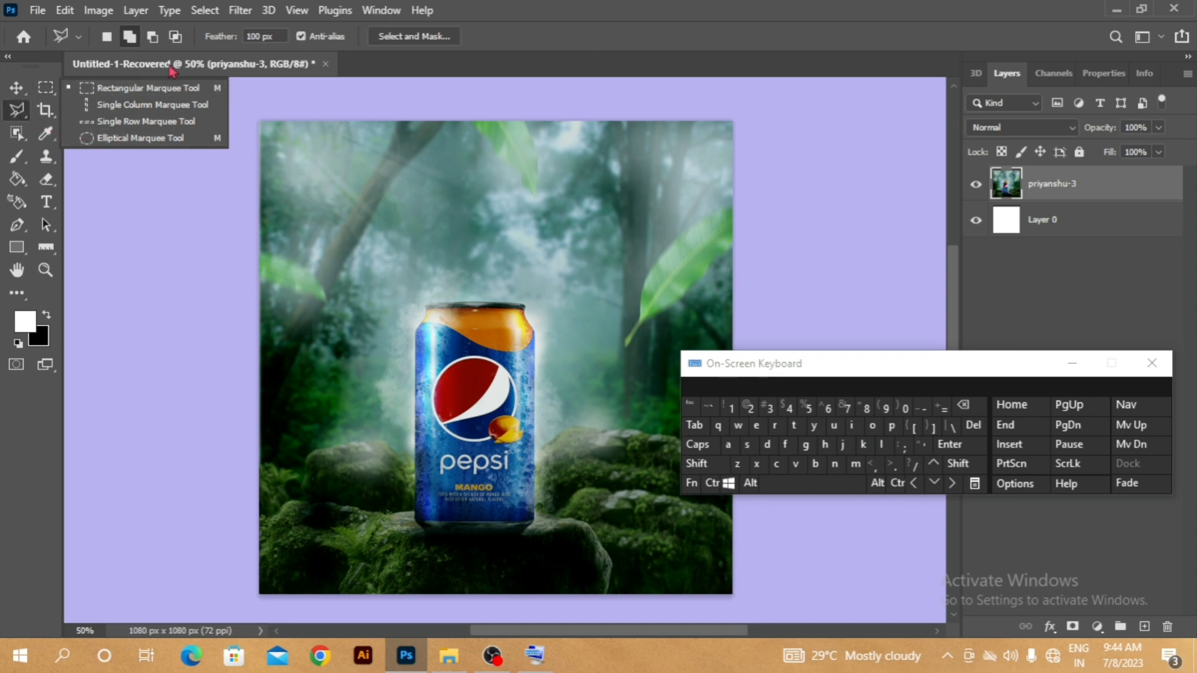
pyautogui.click(17, 114)
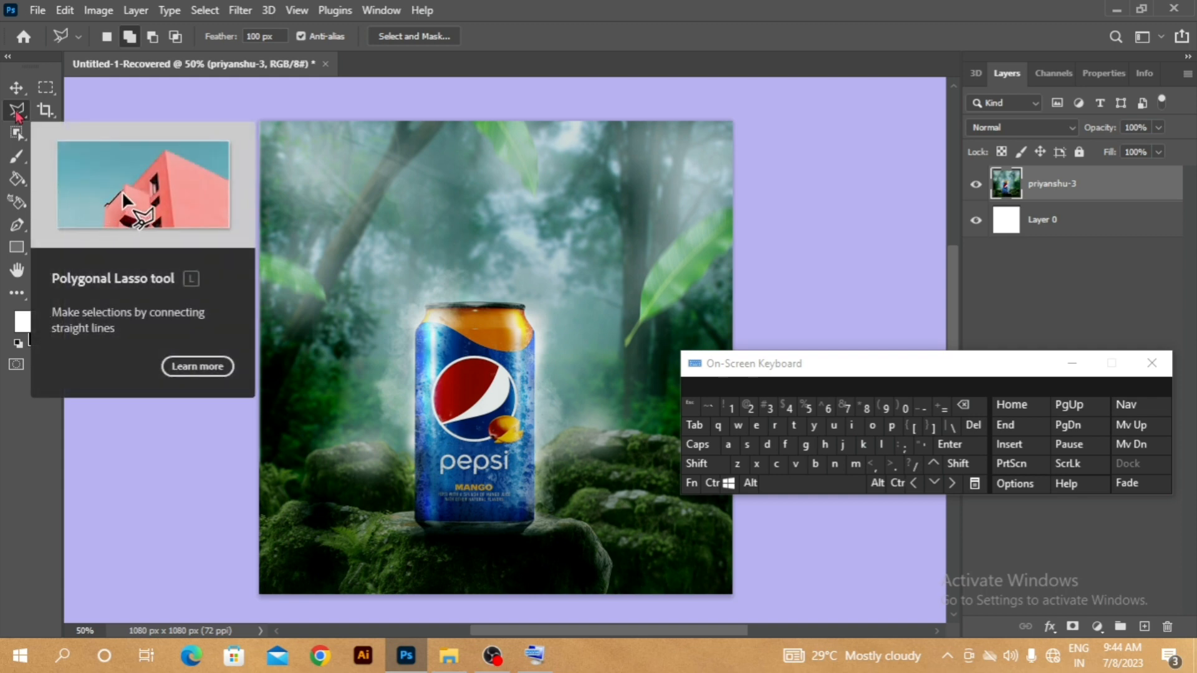
pyautogui.click(18, 115)
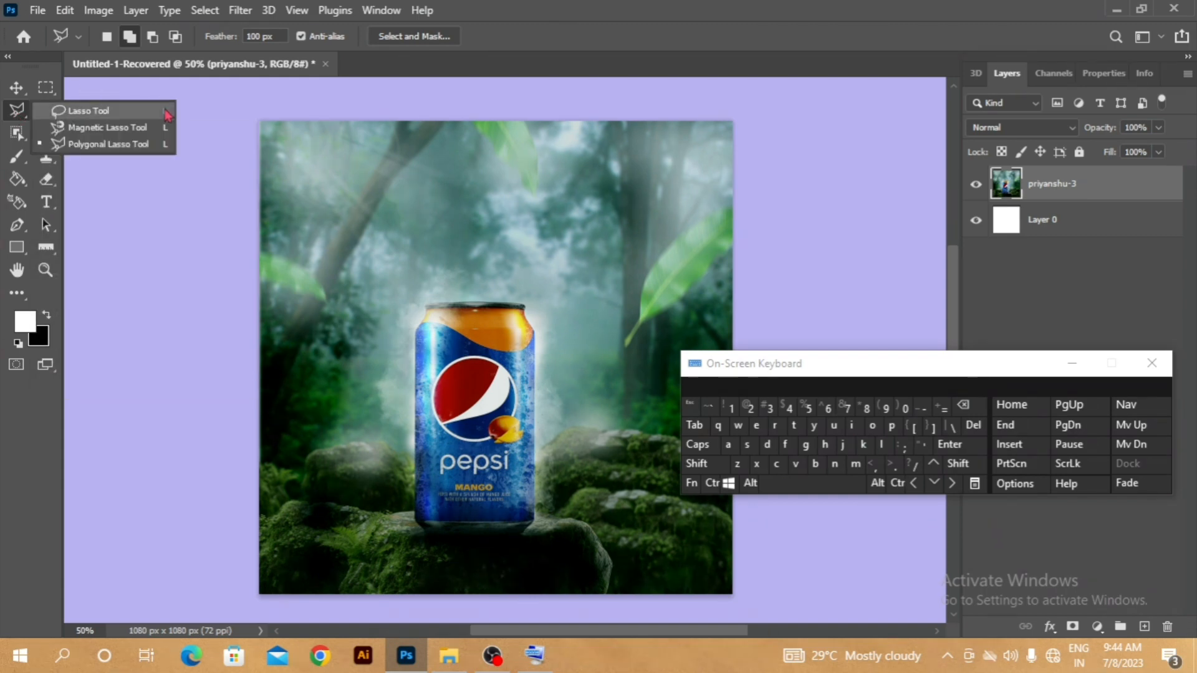
pyautogui.click(180, 187)
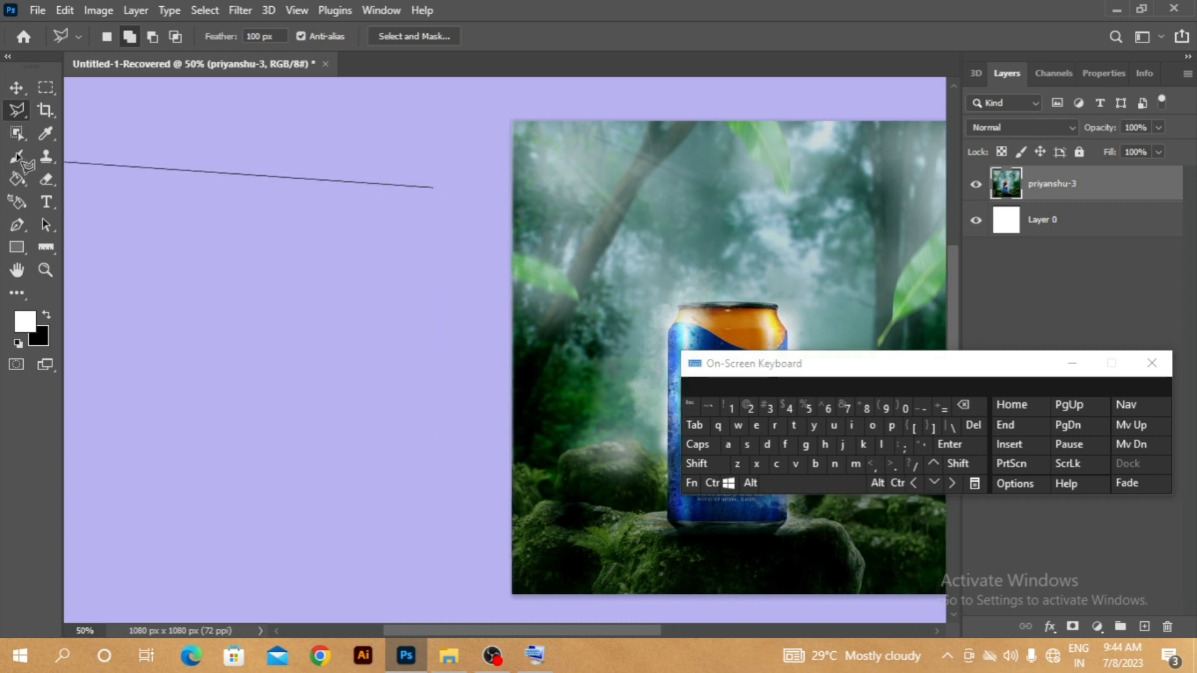
pyautogui.click(479, 214)
pyautogui.keyDown('ctrl'); pyautogui.click(518, 236); pyautogui.keyUp('ctrl')
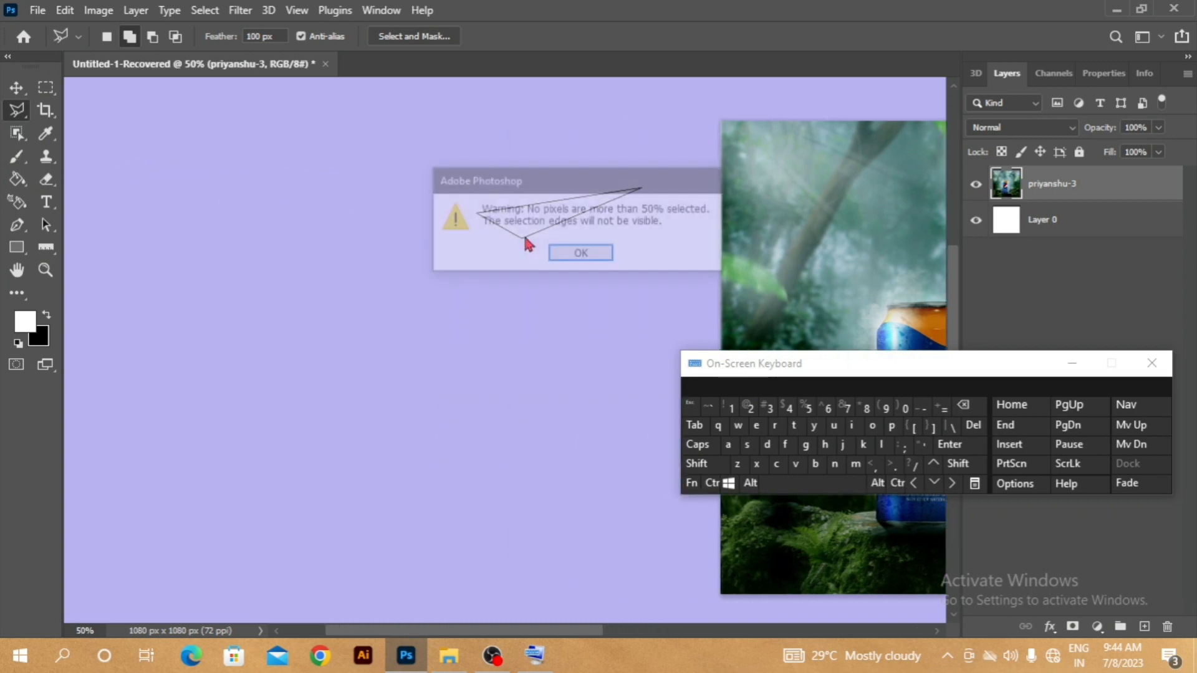
pyautogui.click(608, 254)
# - Activate the Object Selection tool and list the other selection tools grouped with it
pyautogui.click(14, 135)
pyautogui.rightClick(13, 137)
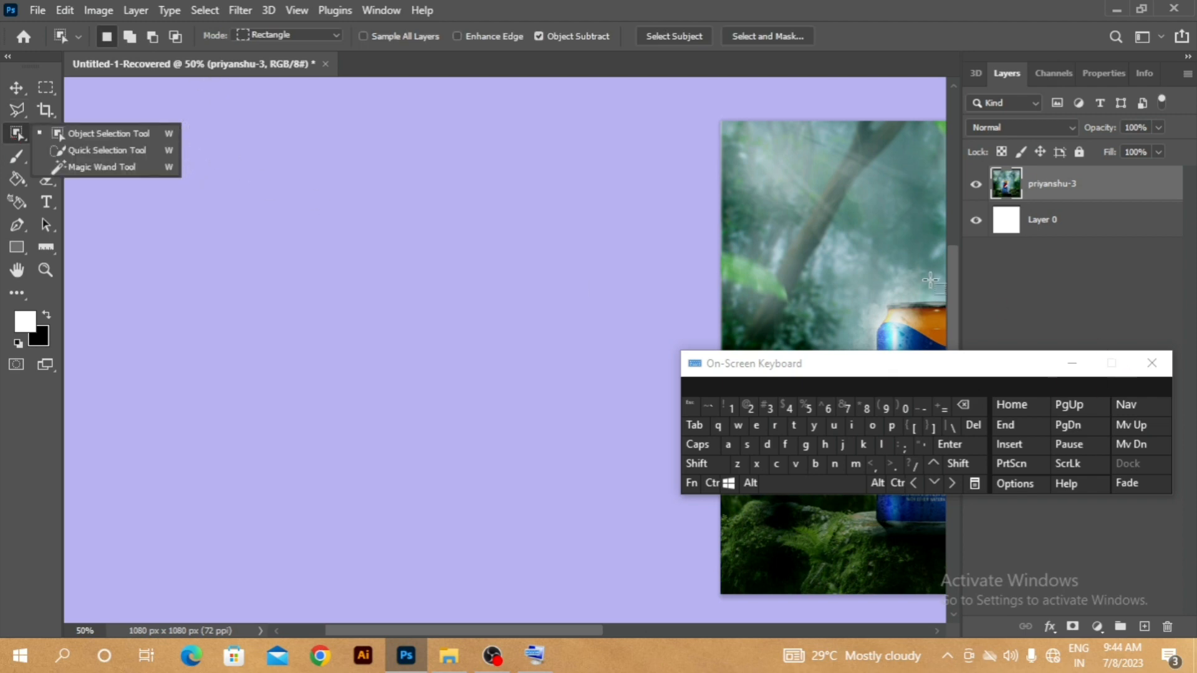
pyautogui.moveTo(874, 270); pyautogui.dragTo(491, 231)
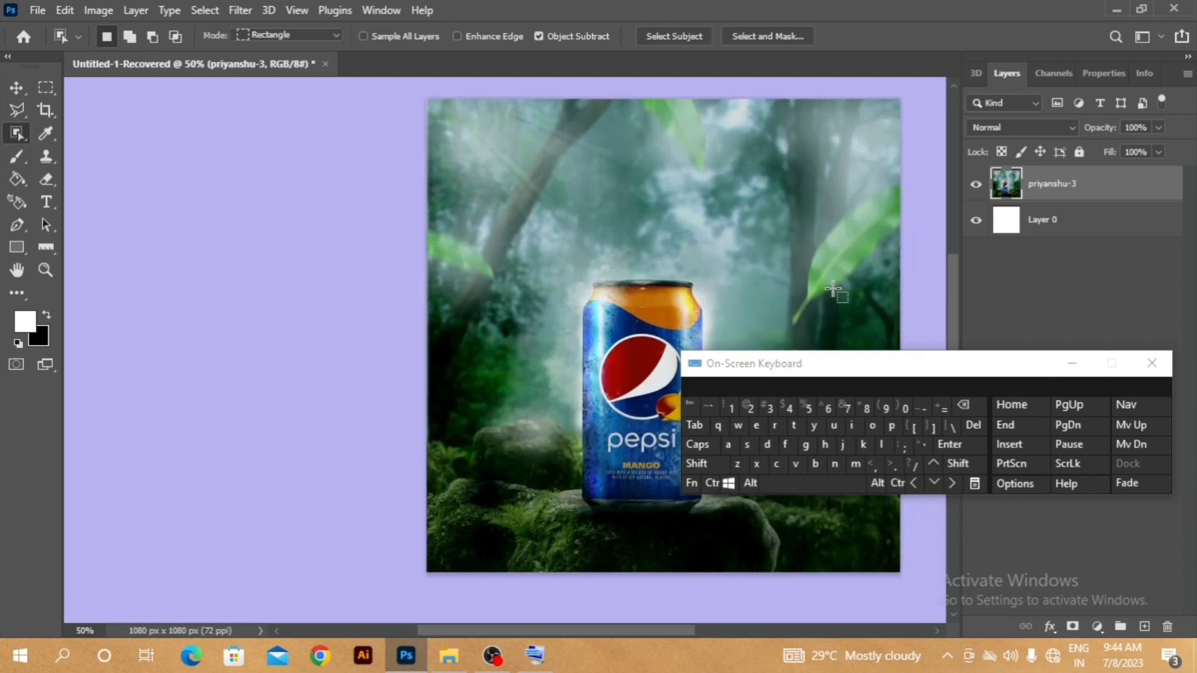
pyautogui.moveTo(771, 276); pyautogui.dragTo(598, 276)
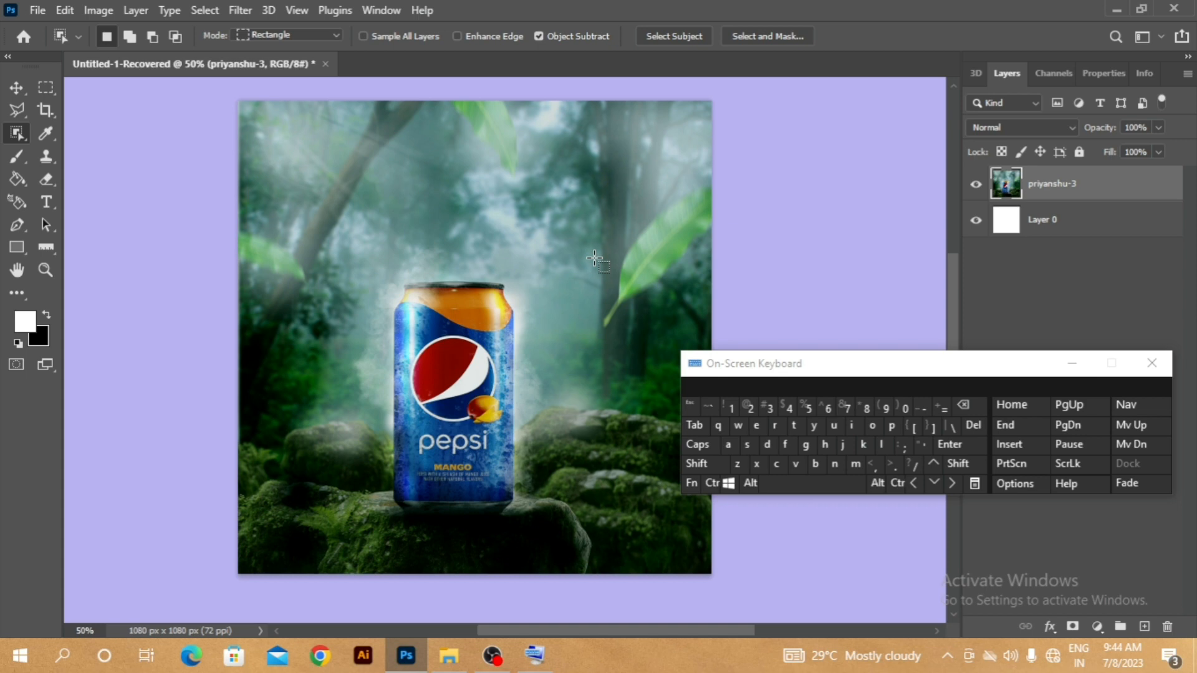
# - Switch between the Polygonal Lasso, Object Selection and Rectangular Marquee tools, and list the marquee and lasso variants
pyautogui.press('l')
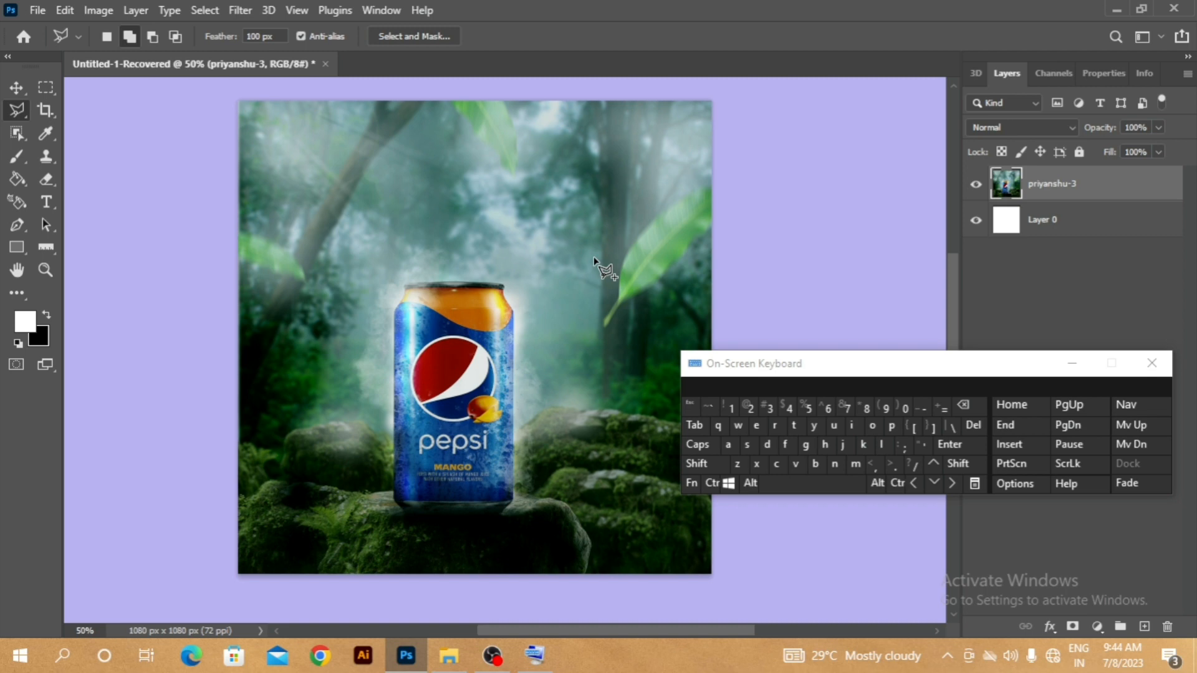
pyautogui.press('w')
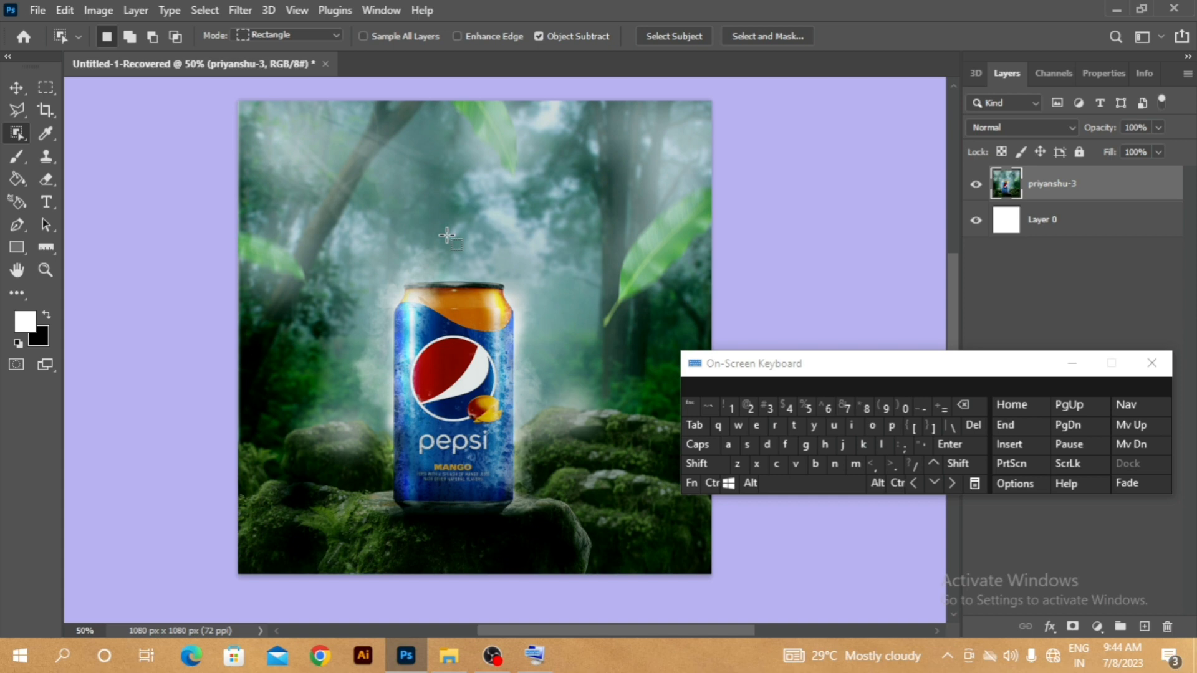
pyautogui.press('m')
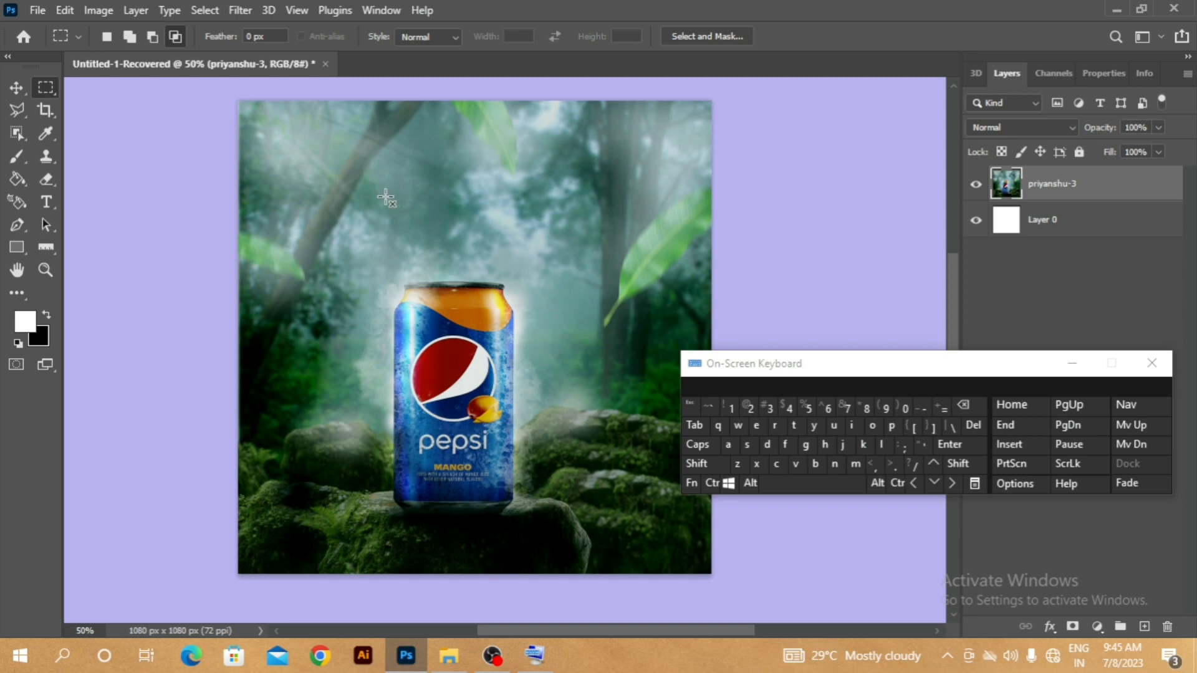
pyautogui.rightClick(54, 87)
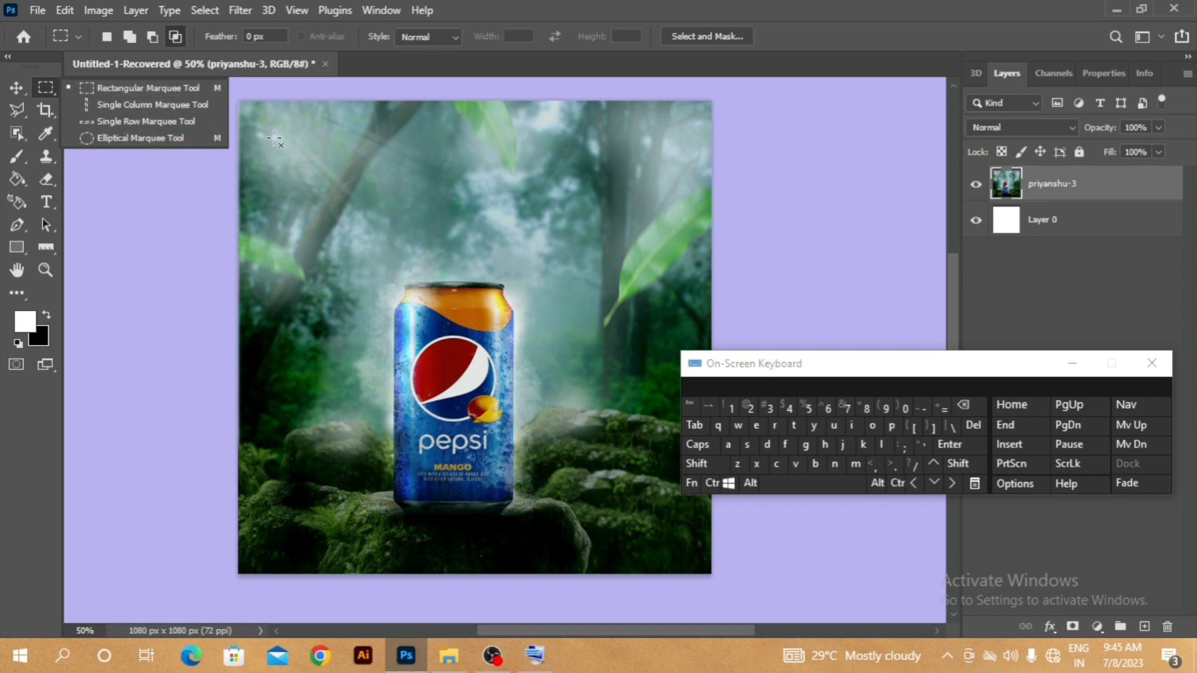
pyautogui.click(208, 181)
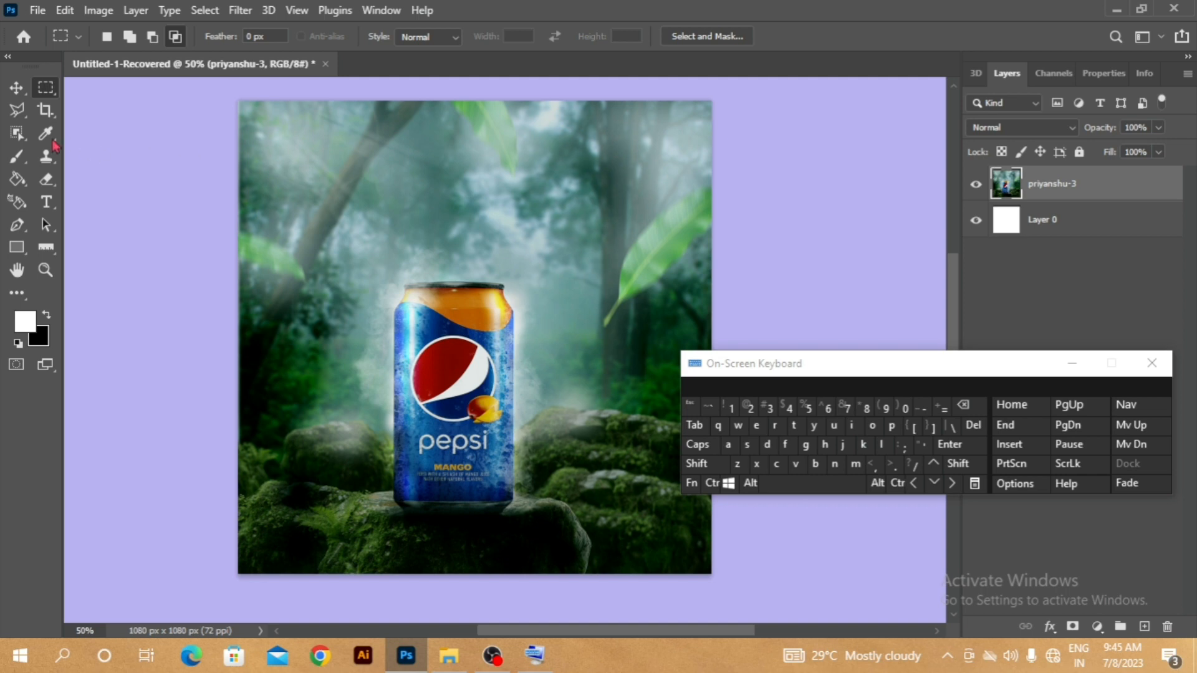
pyautogui.click(22, 113)
pyautogui.rightClick(24, 115)
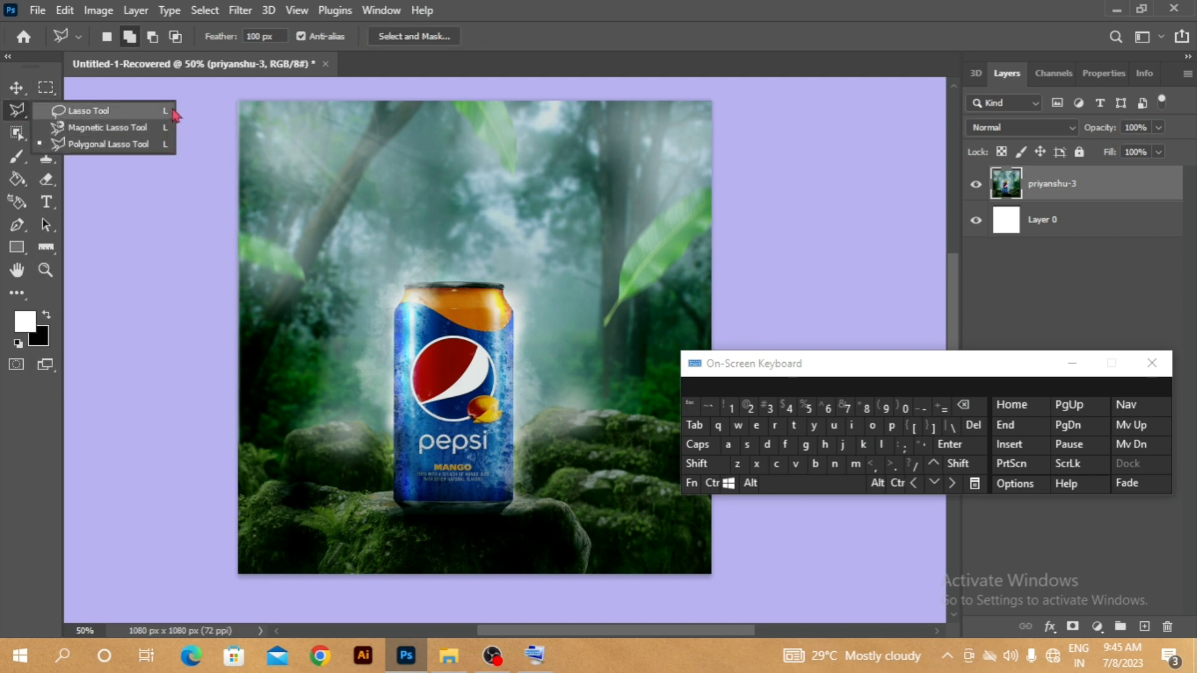
pyautogui.click(218, 109)
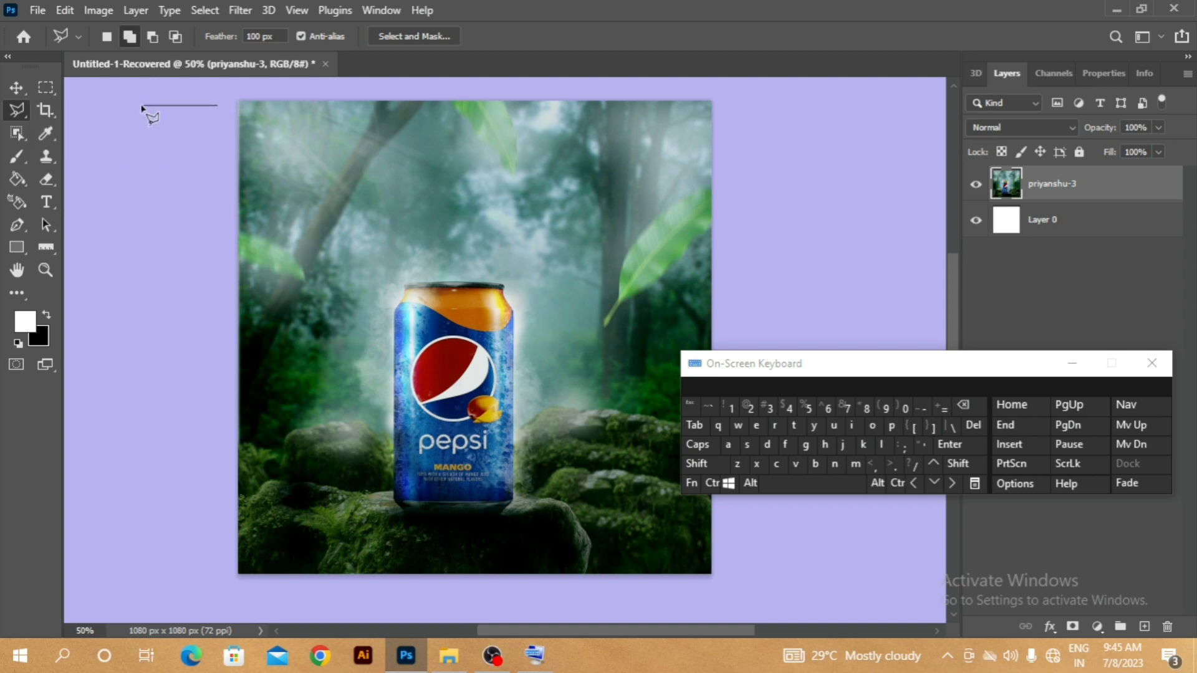
pyautogui.doubleClick(318, 146)
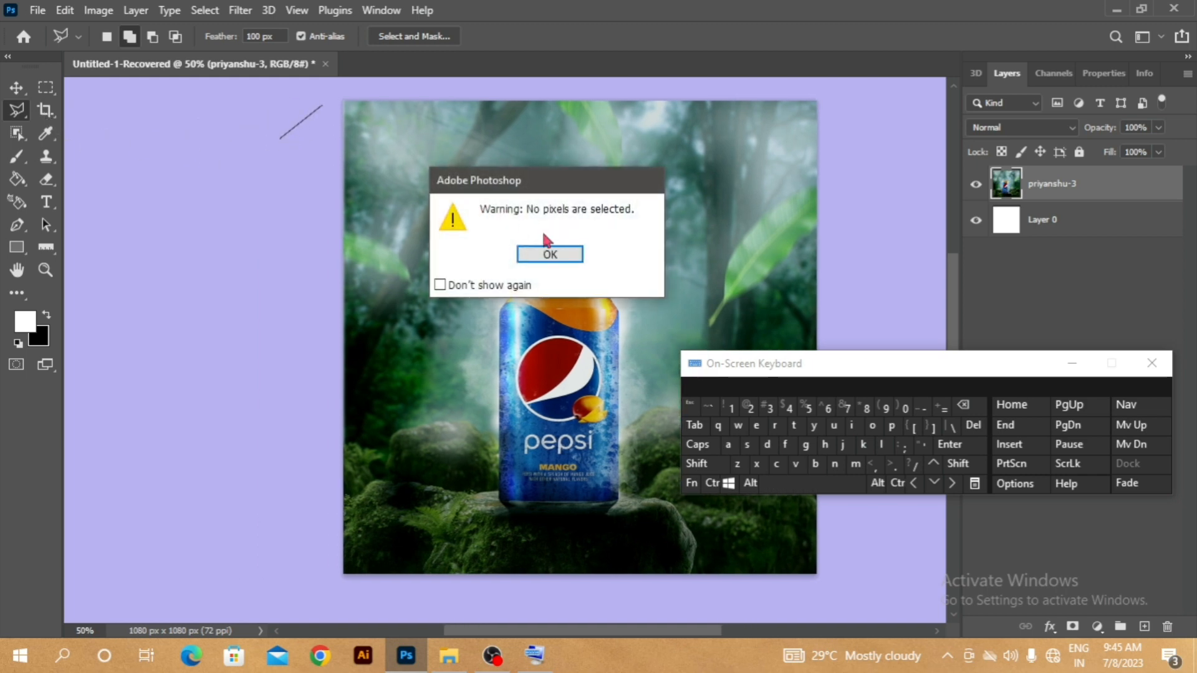
pyautogui.click(535, 250)
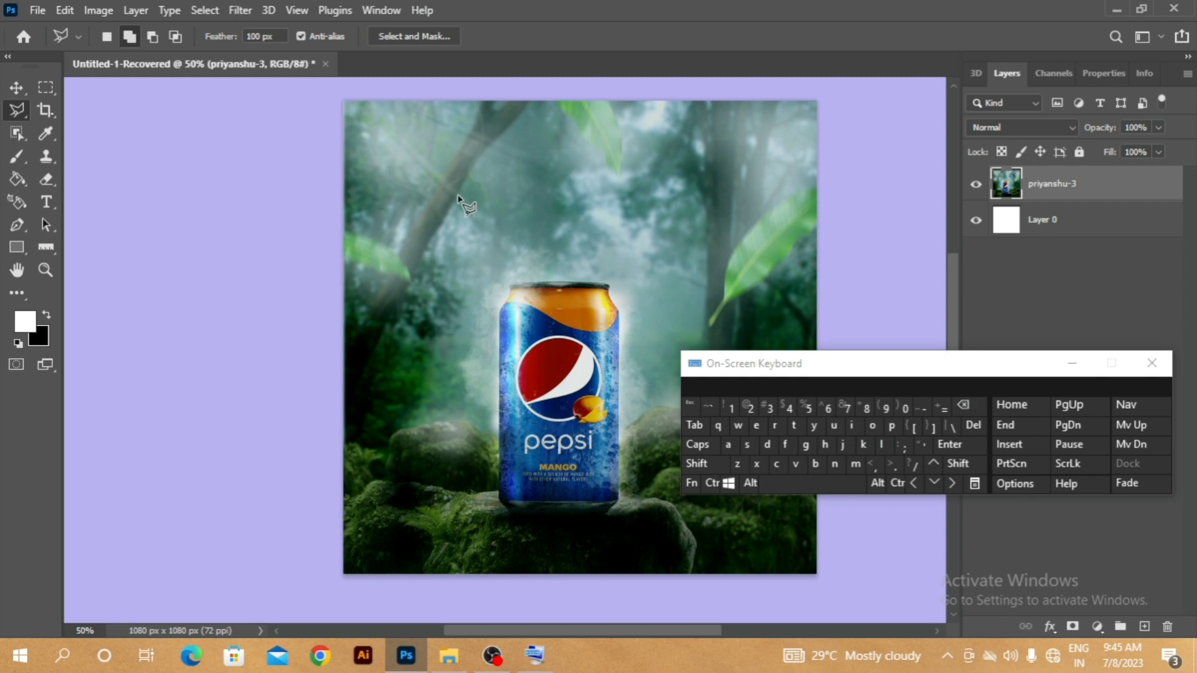
# - Cycle through the Lasso and Magnetic Lasso tools, ending on the Polygonal Lasso tool
pyautogui.press('shift')
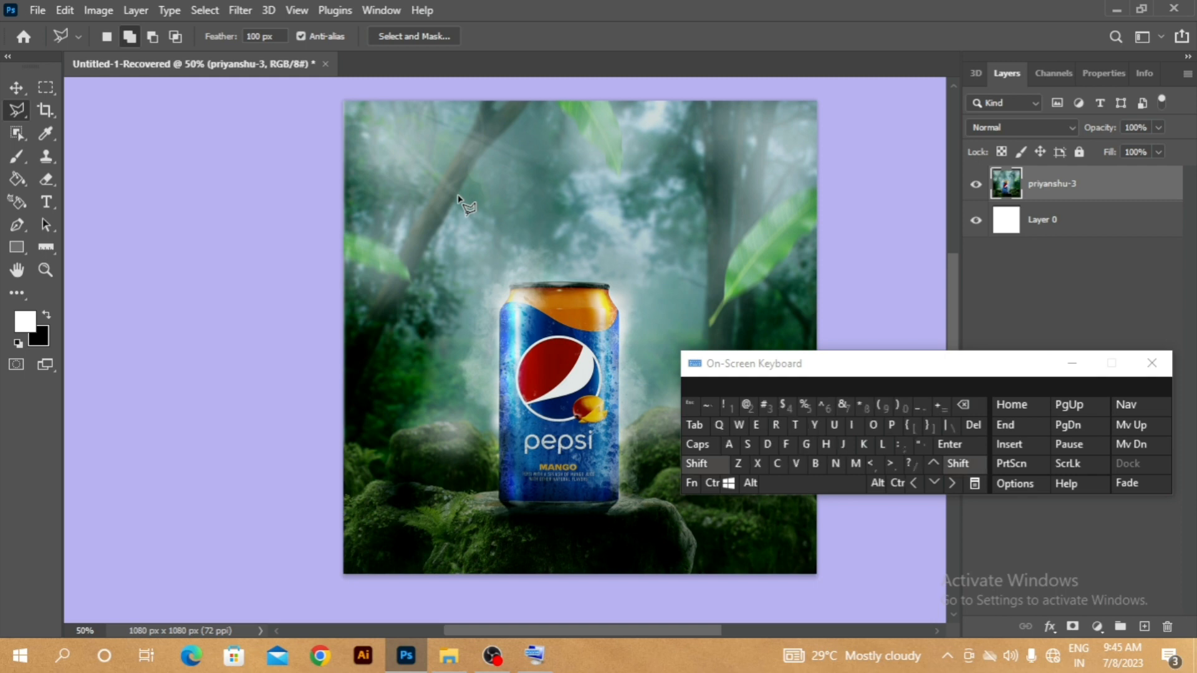
pyautogui.hotkey('shift', 'l')
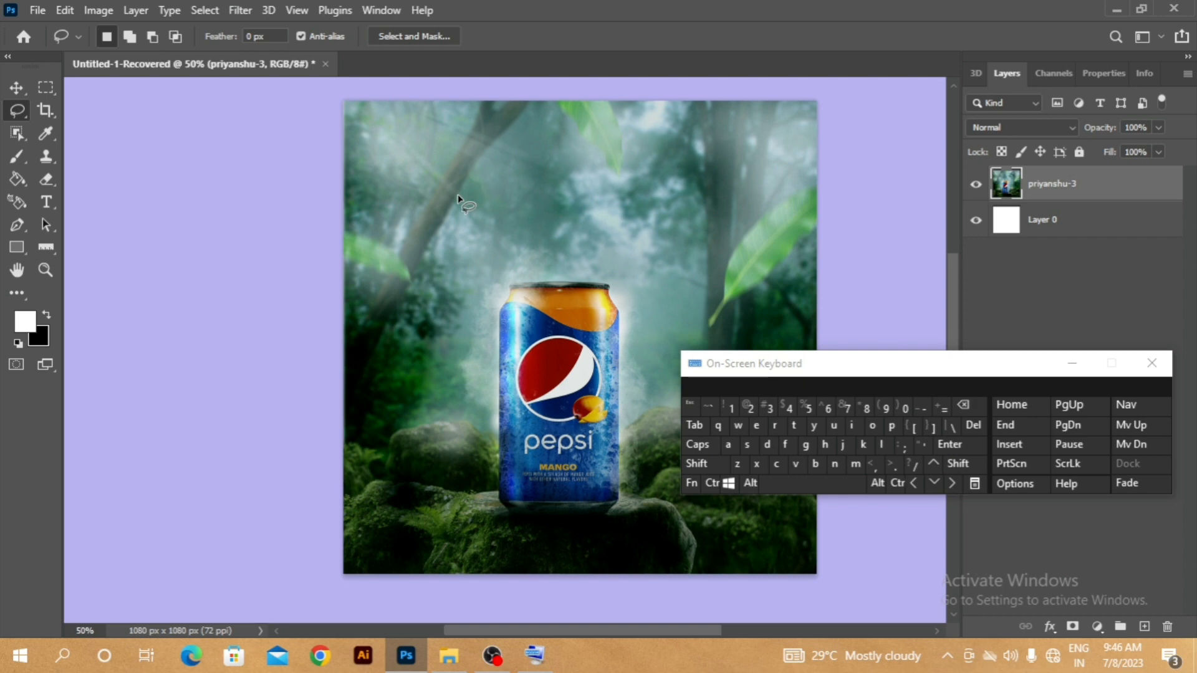
pyautogui.hotkey('shift', 'l')
pyautogui.hotkey('shift', 'l')
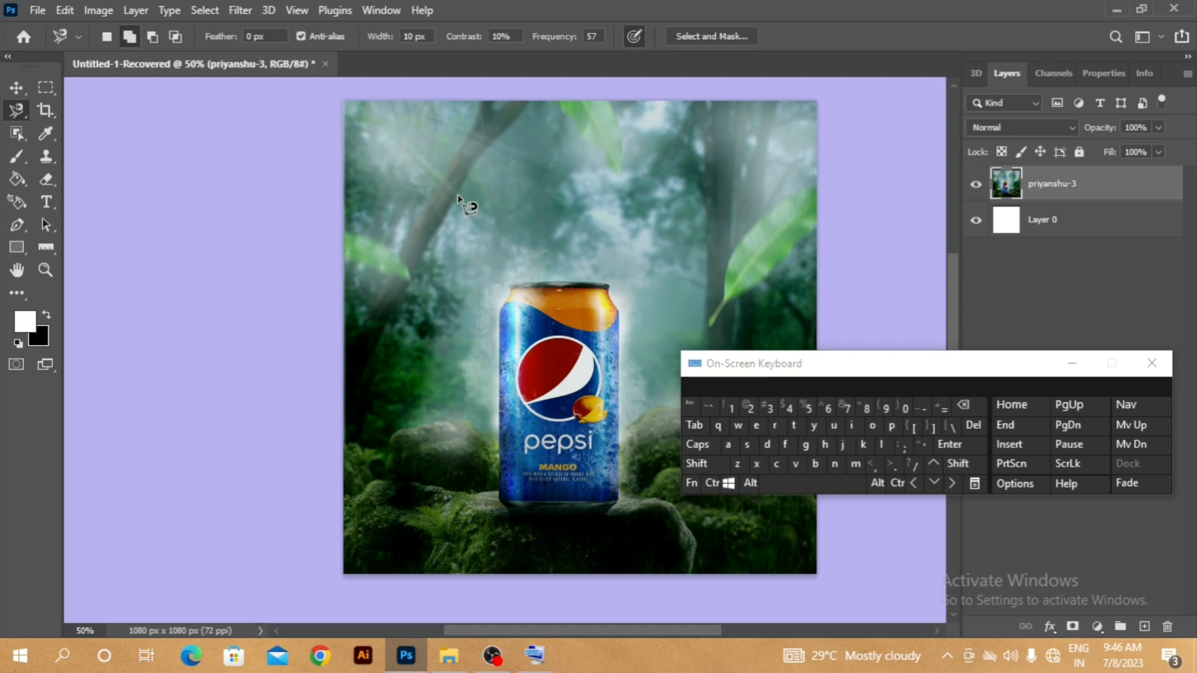
pyautogui.hotkey('shift', 'l')
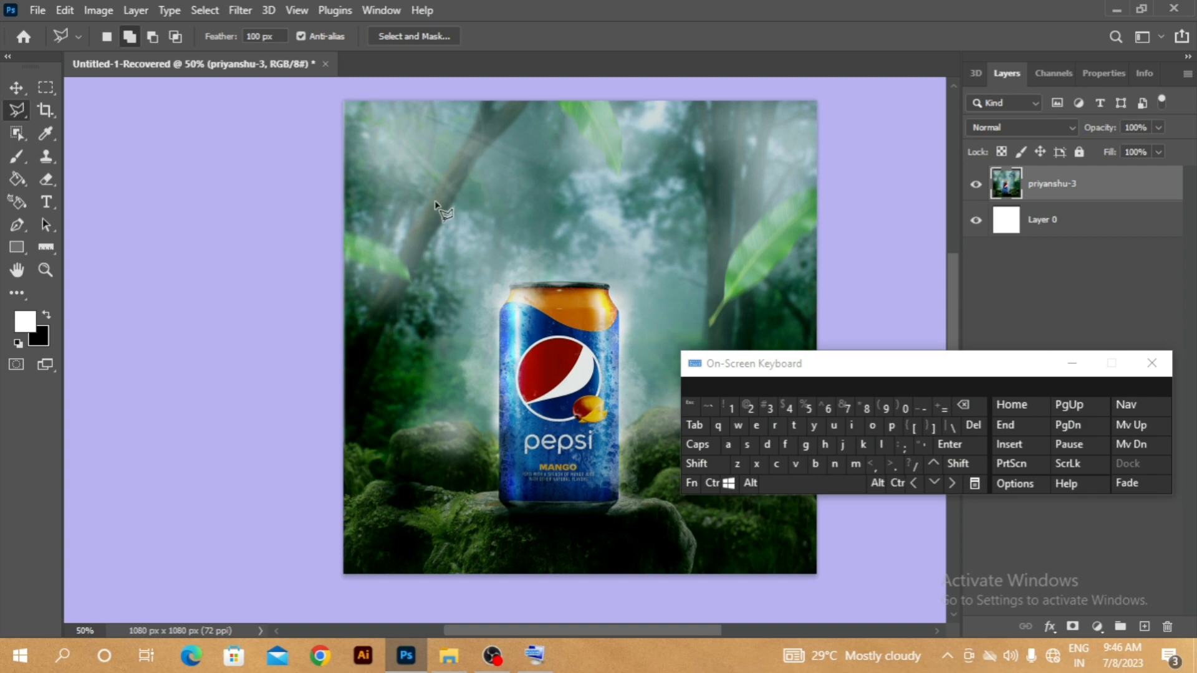
# - Cycle from the Object Selection tool through the Quick Selection tool to the Magic Wand tool
pyautogui.press('w')
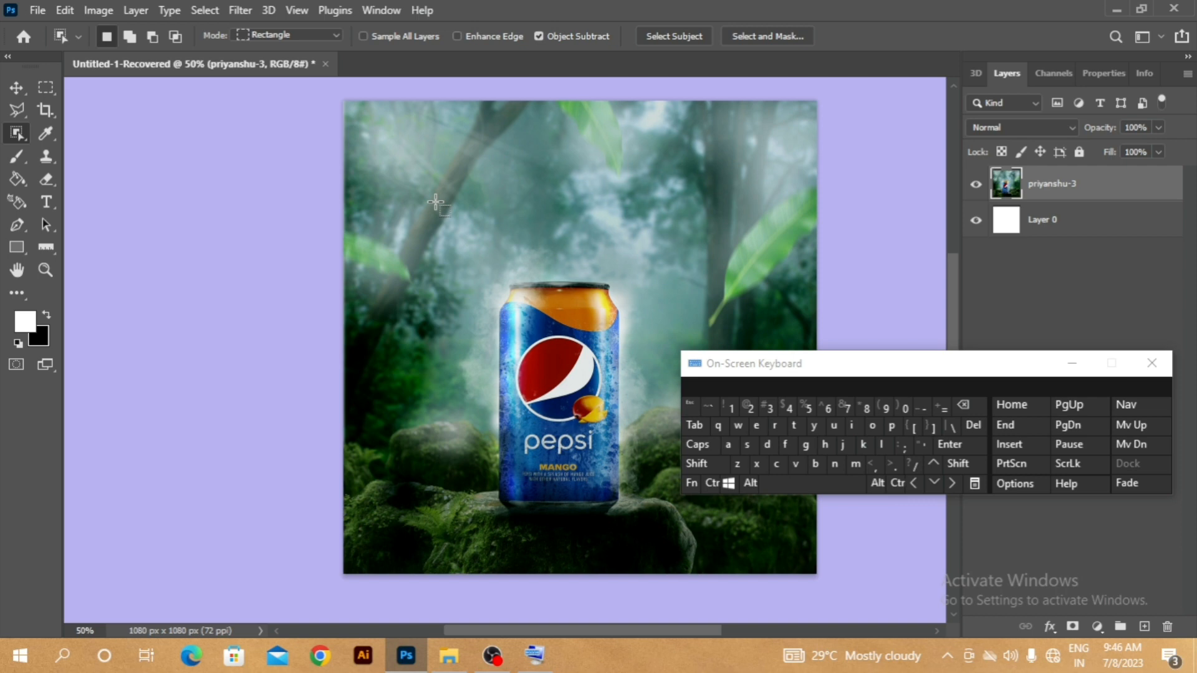
pyautogui.hotkey('shift', 'w')
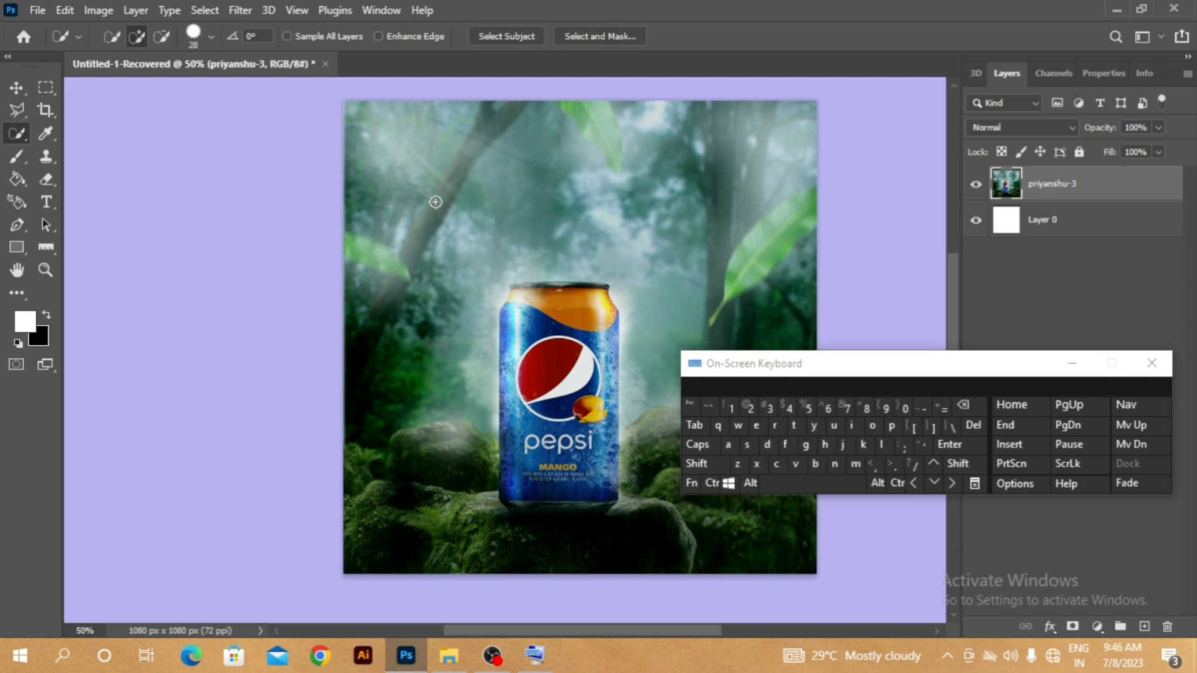
pyautogui.hotkey('shift', 'w')
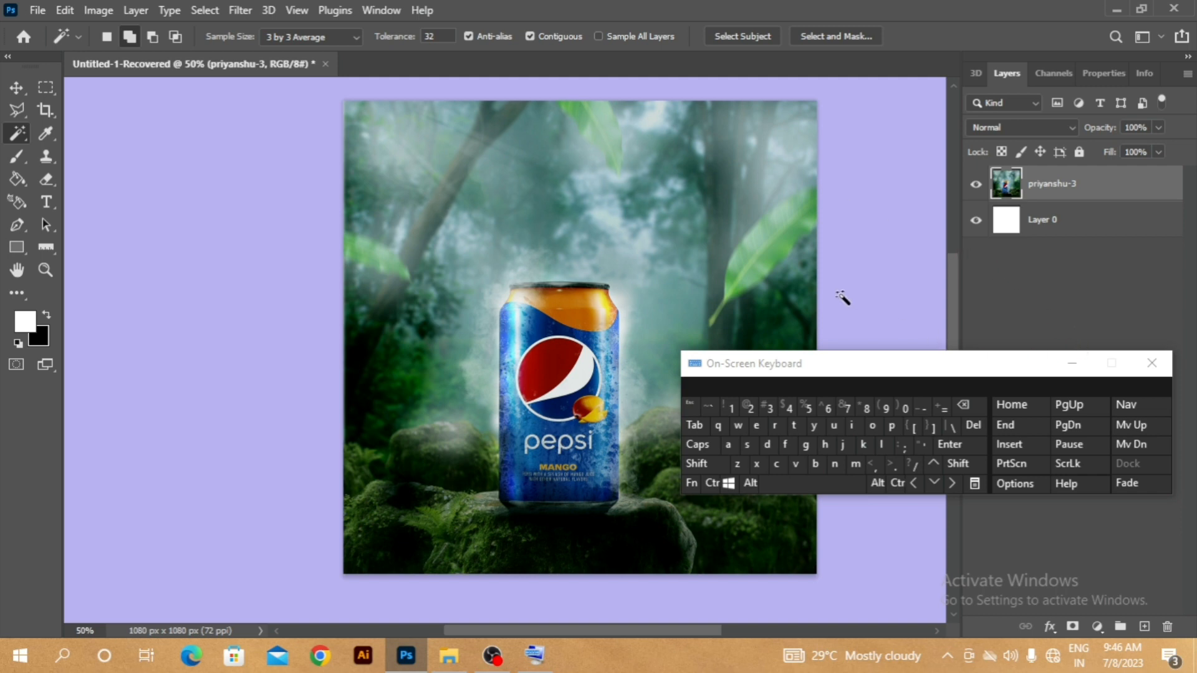
# - Select part of the misty background, the can's orange top and the three green leaves with the Magic Wand at tolerance 32
pyautogui.click(745, 175)
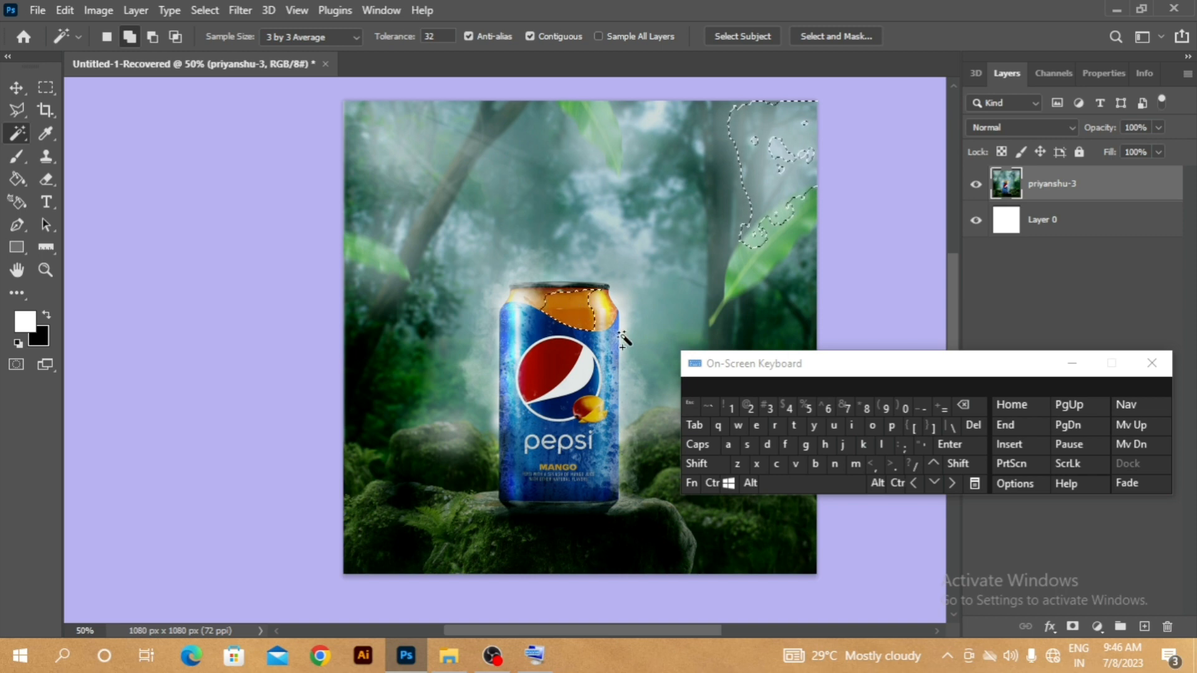
pyautogui.click(600, 301)
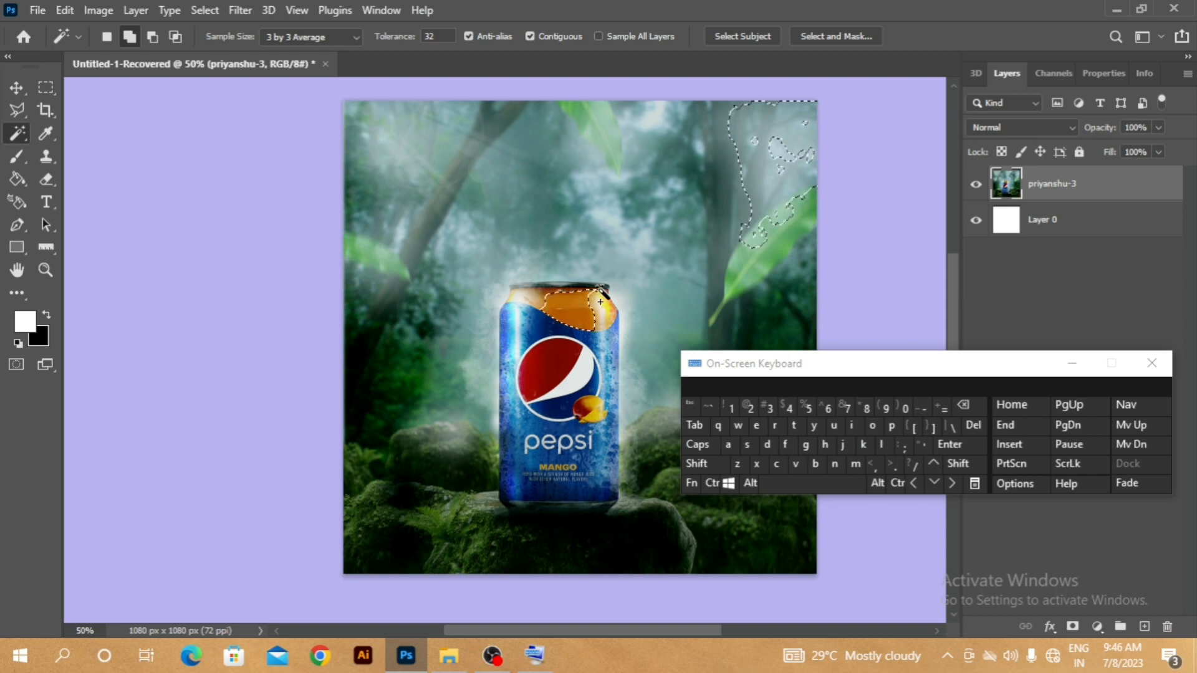
pyautogui.click(611, 154)
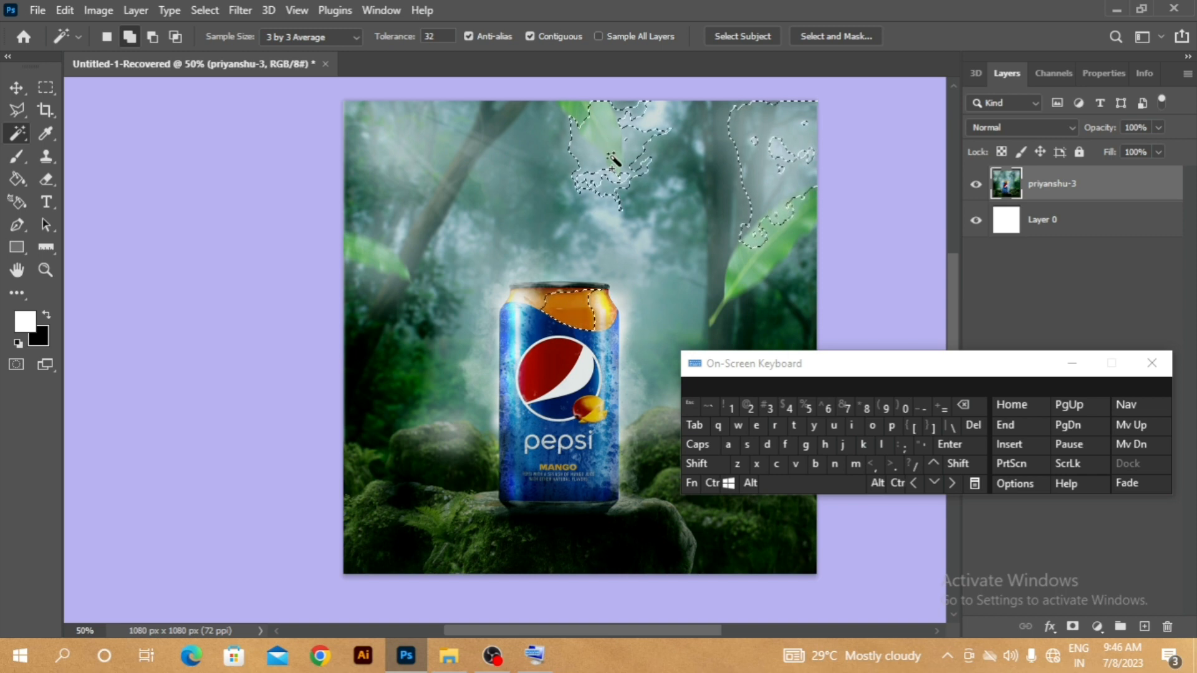
pyautogui.click(395, 270)
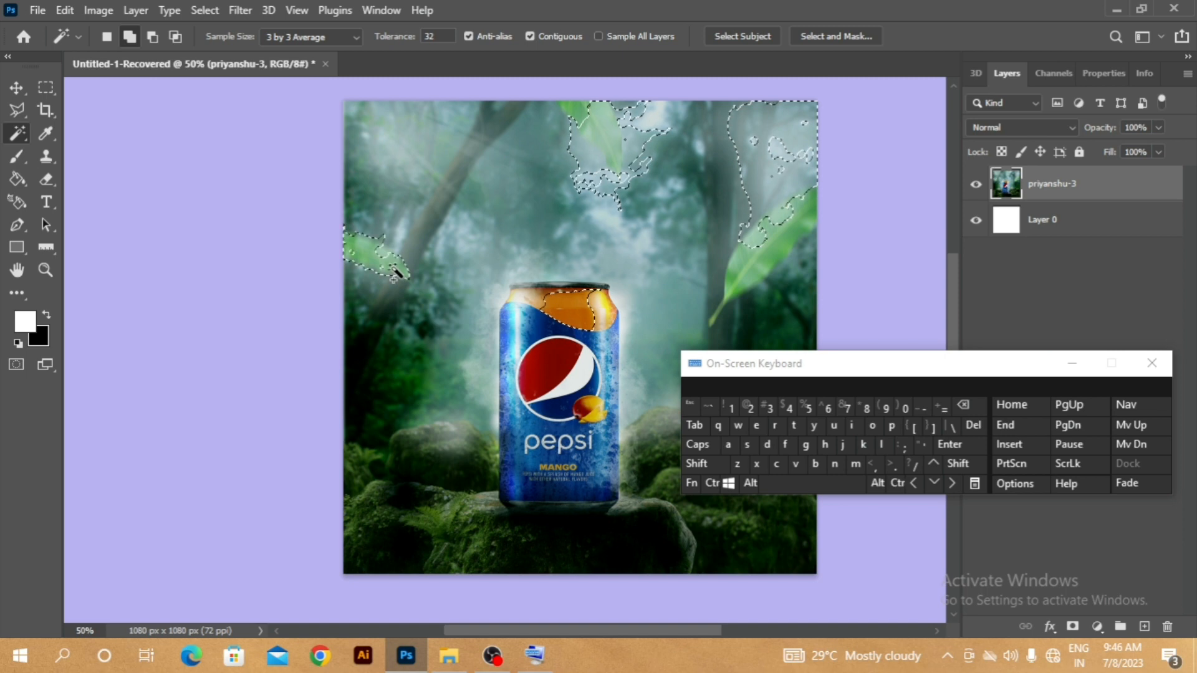
pyautogui.click(750, 286)
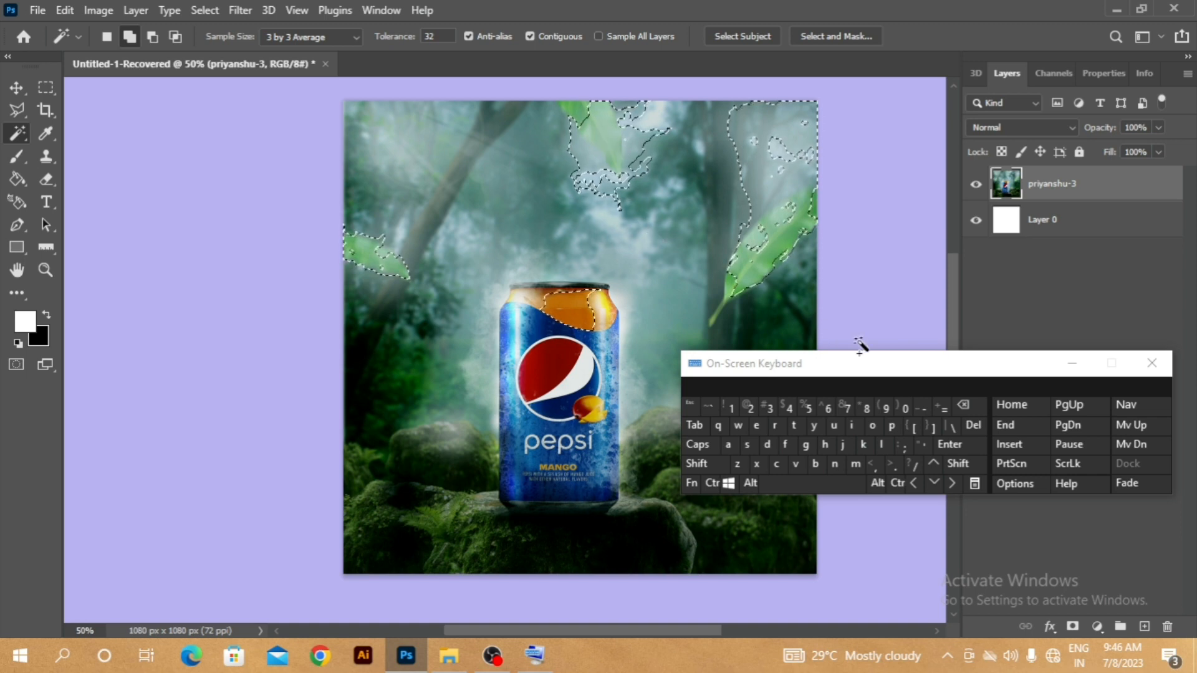
# - Clear the Magic Wand selection, and switch to the Move tool
pyautogui.click(711, 483)
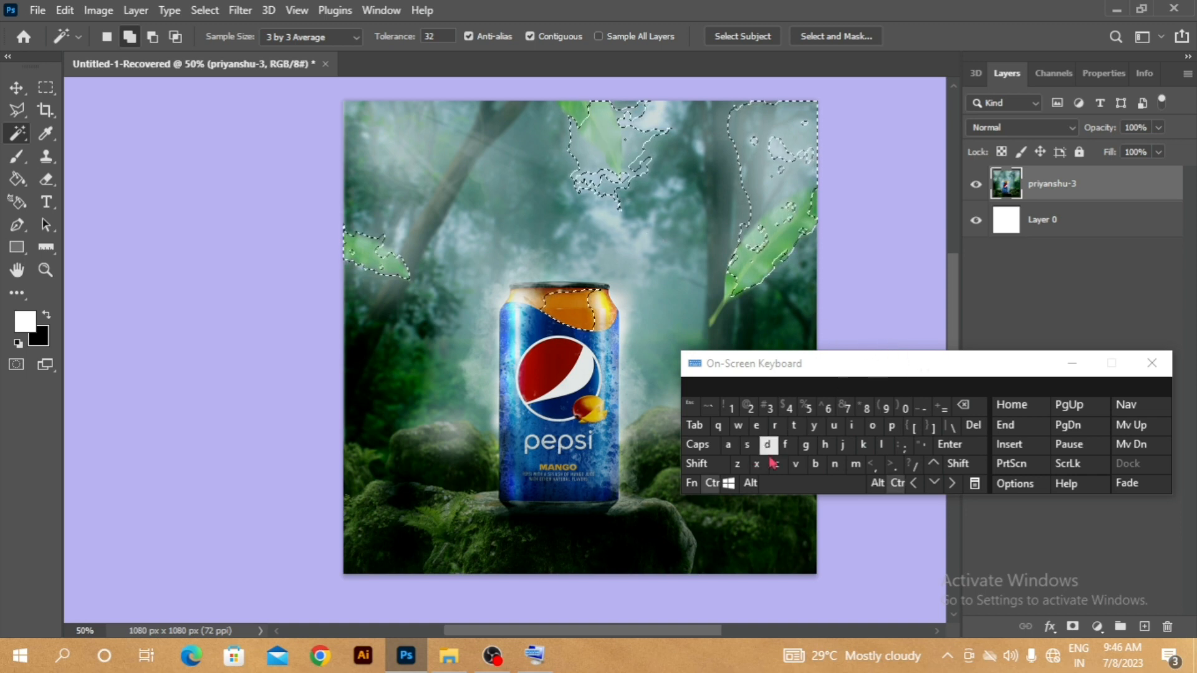
pyautogui.click(769, 450)
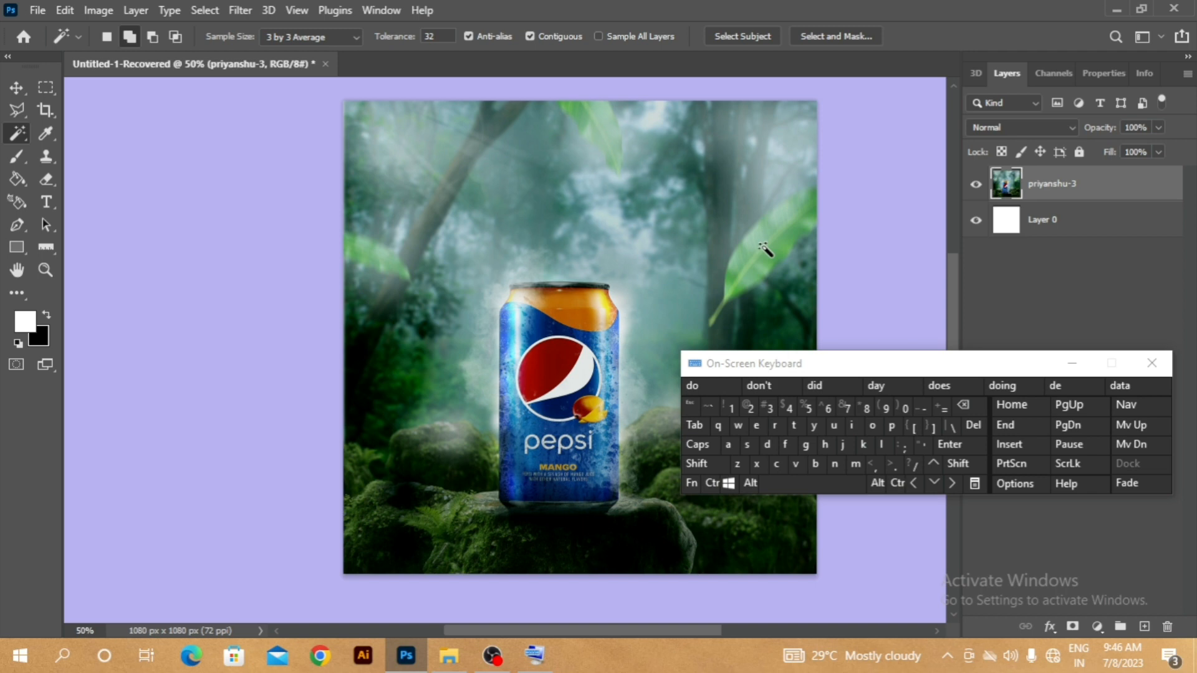
pyautogui.press('v')
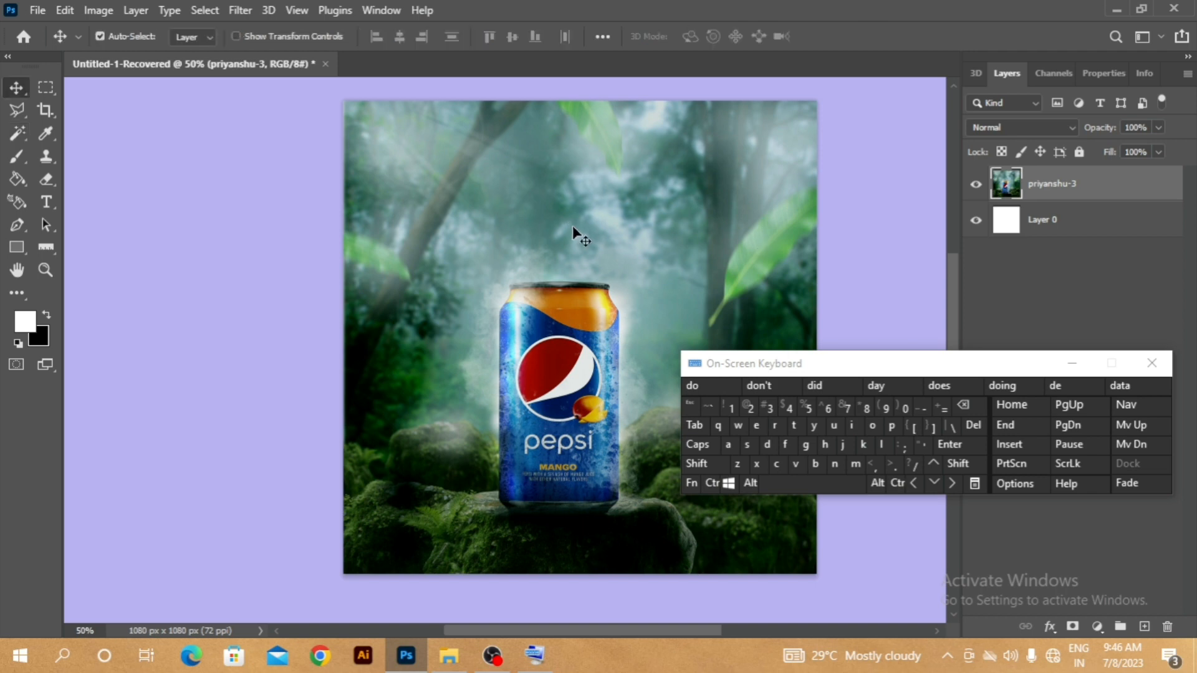
pyautogui.moveTo(693, 254); pyautogui.dragTo(587, 252)
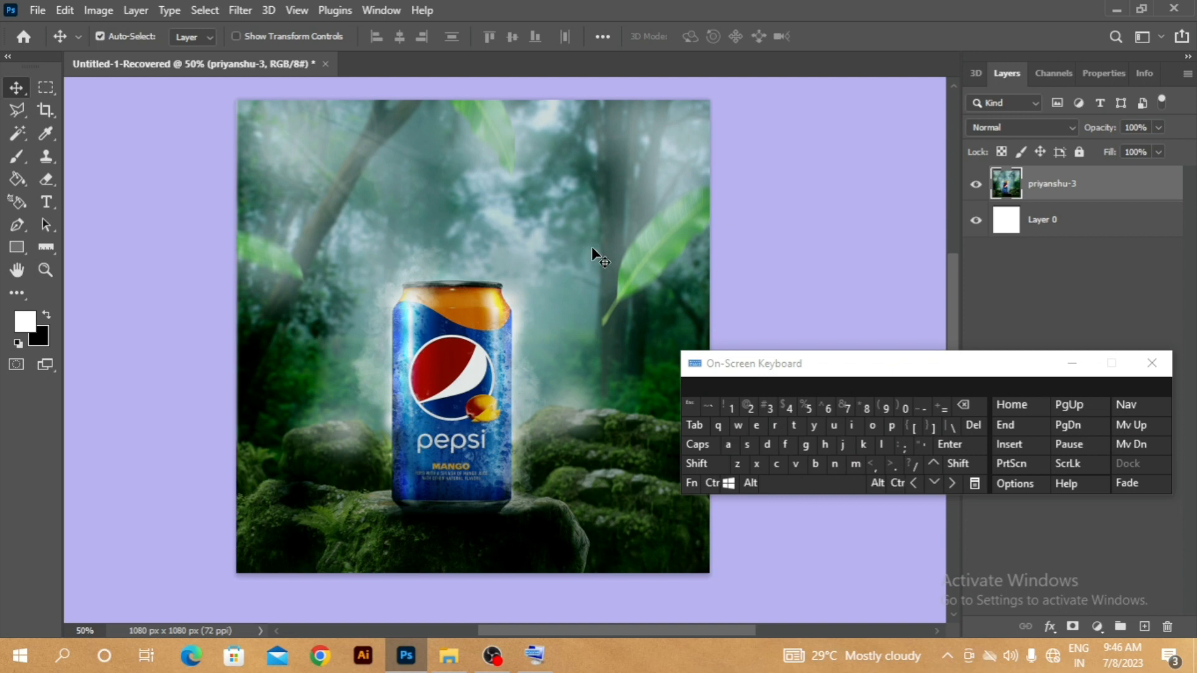